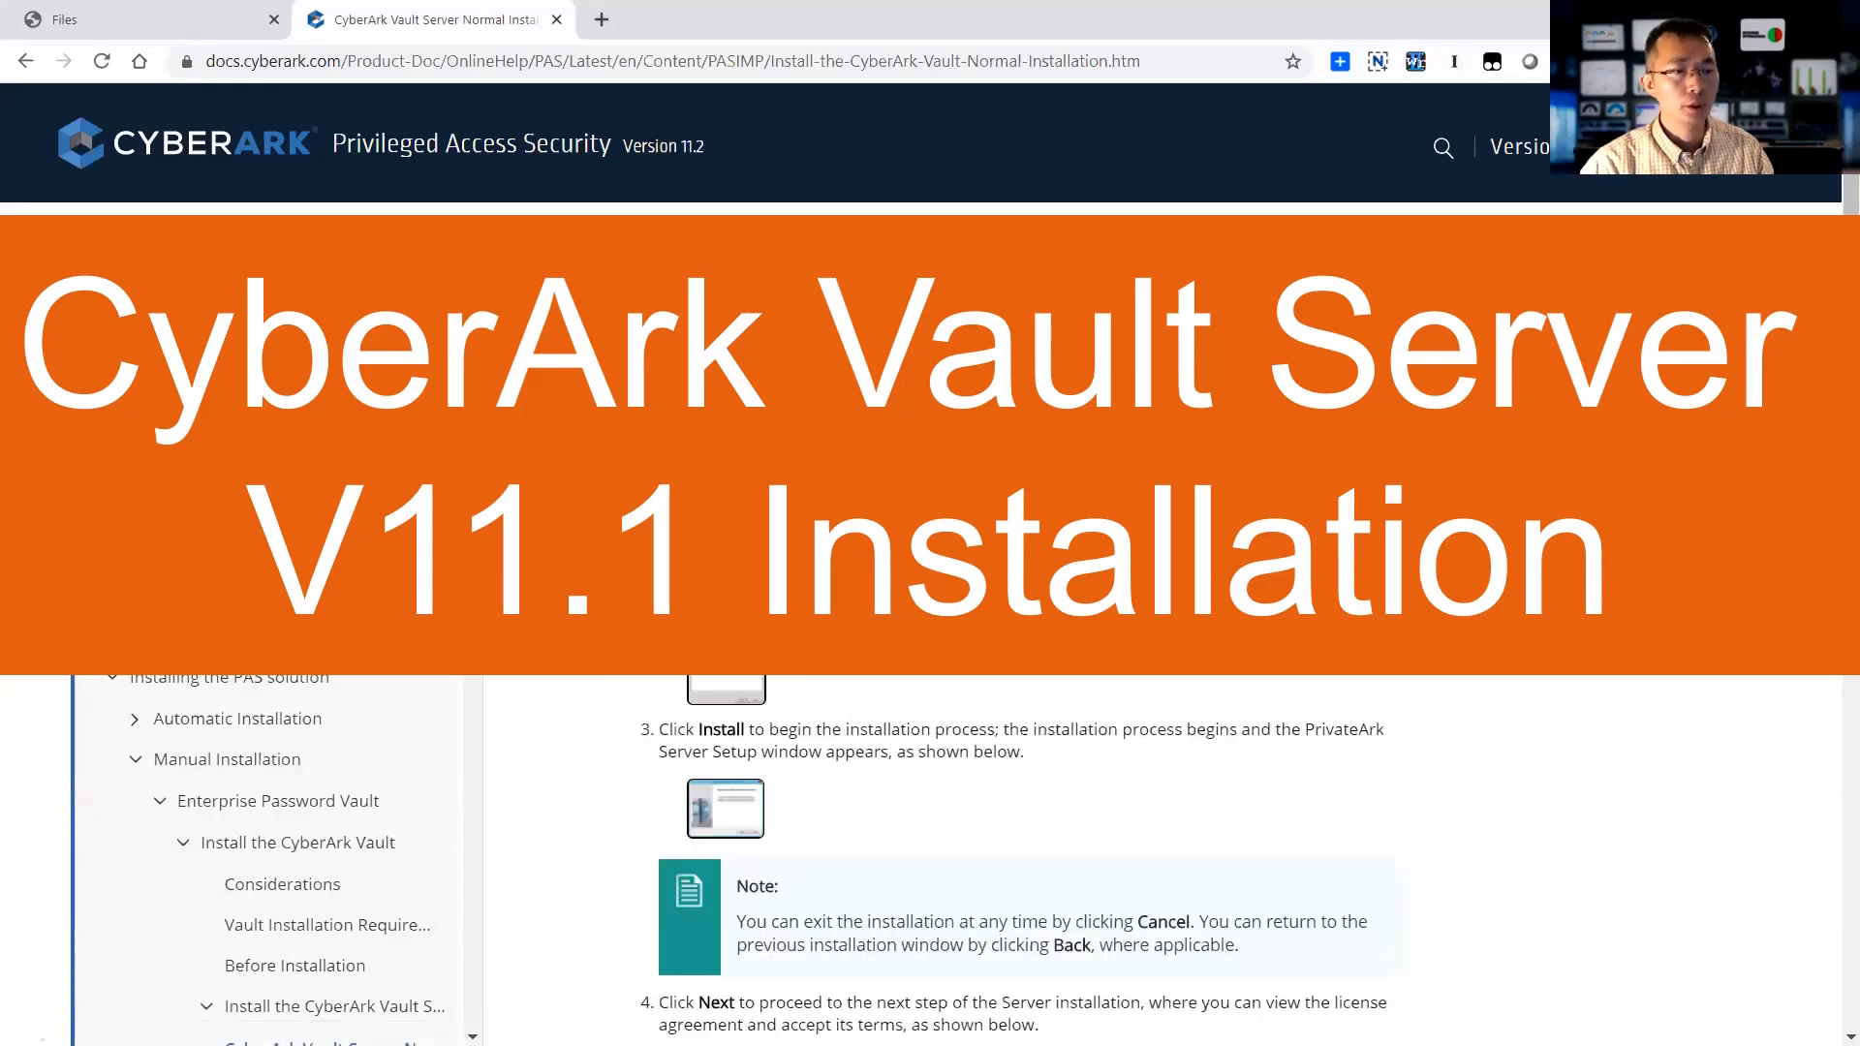
- Skim the vault Normal Installation doc page, then go to the Secure File Exchange Files page
scroll(969, 853, "down", 15)
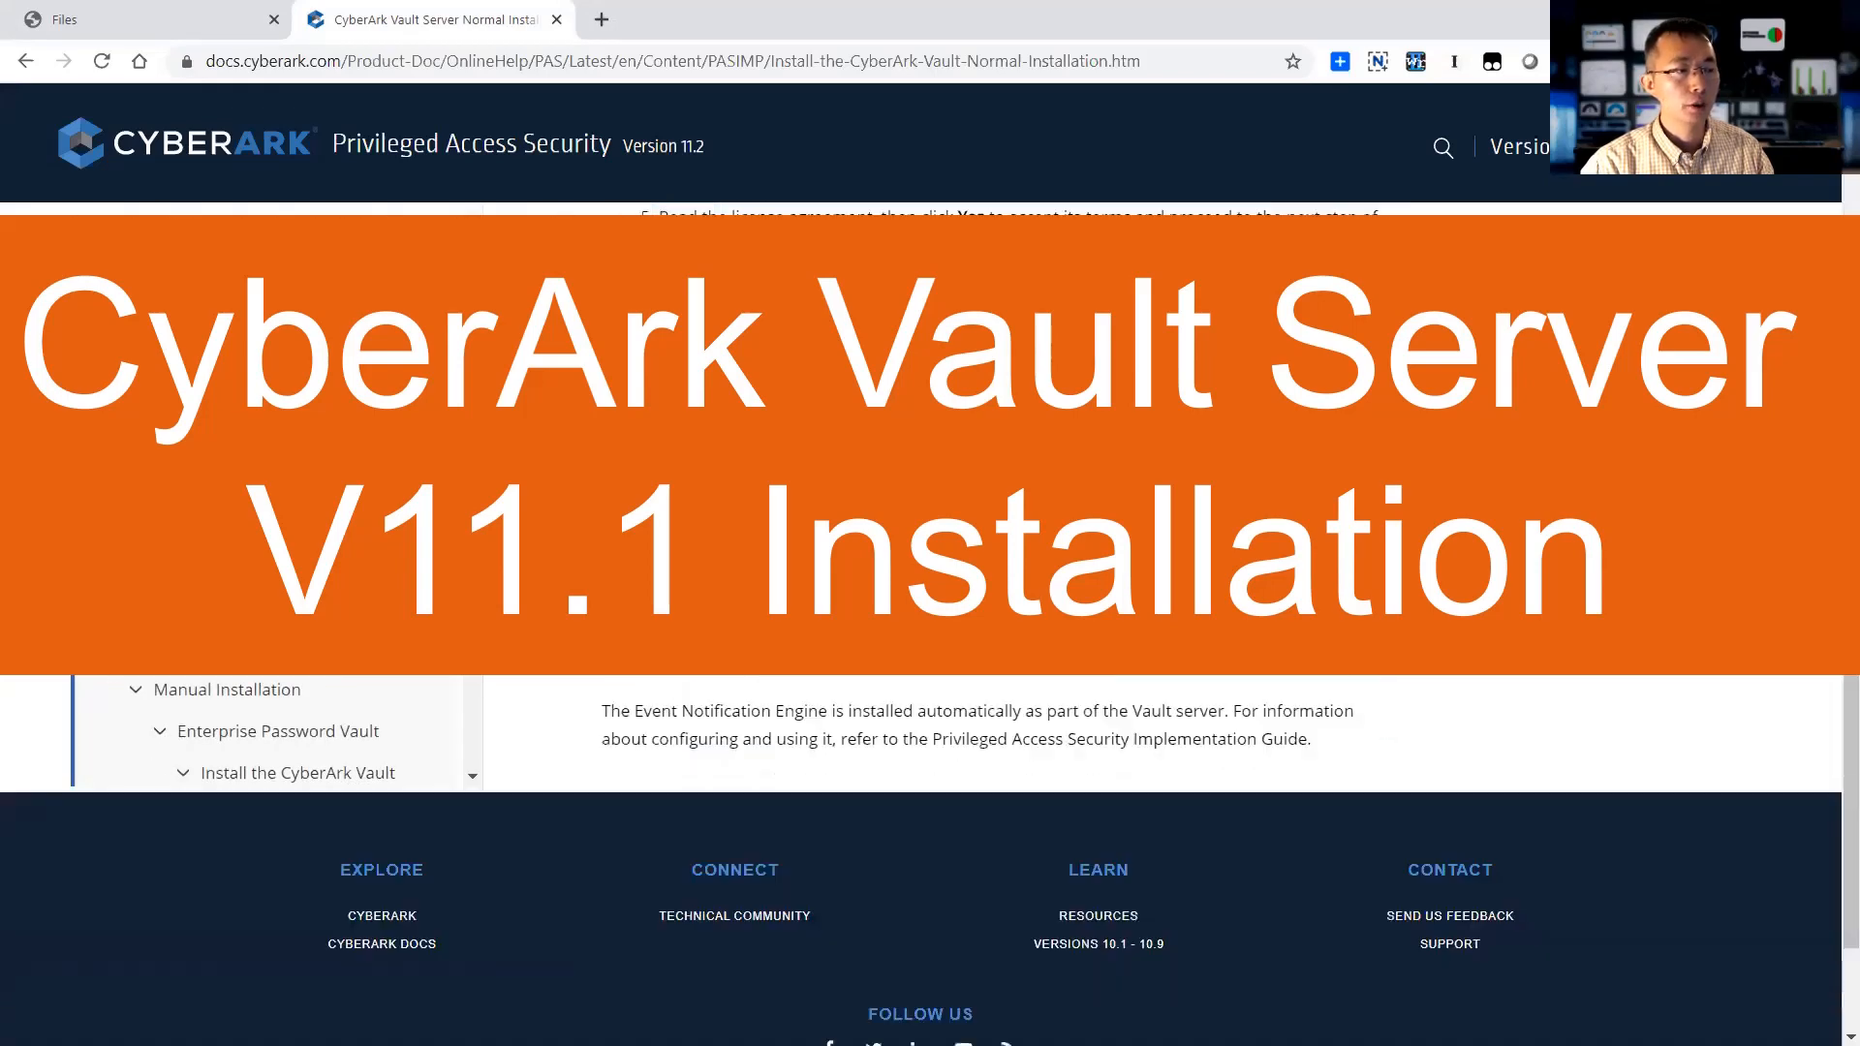
scroll(391, 123, "up", 15)
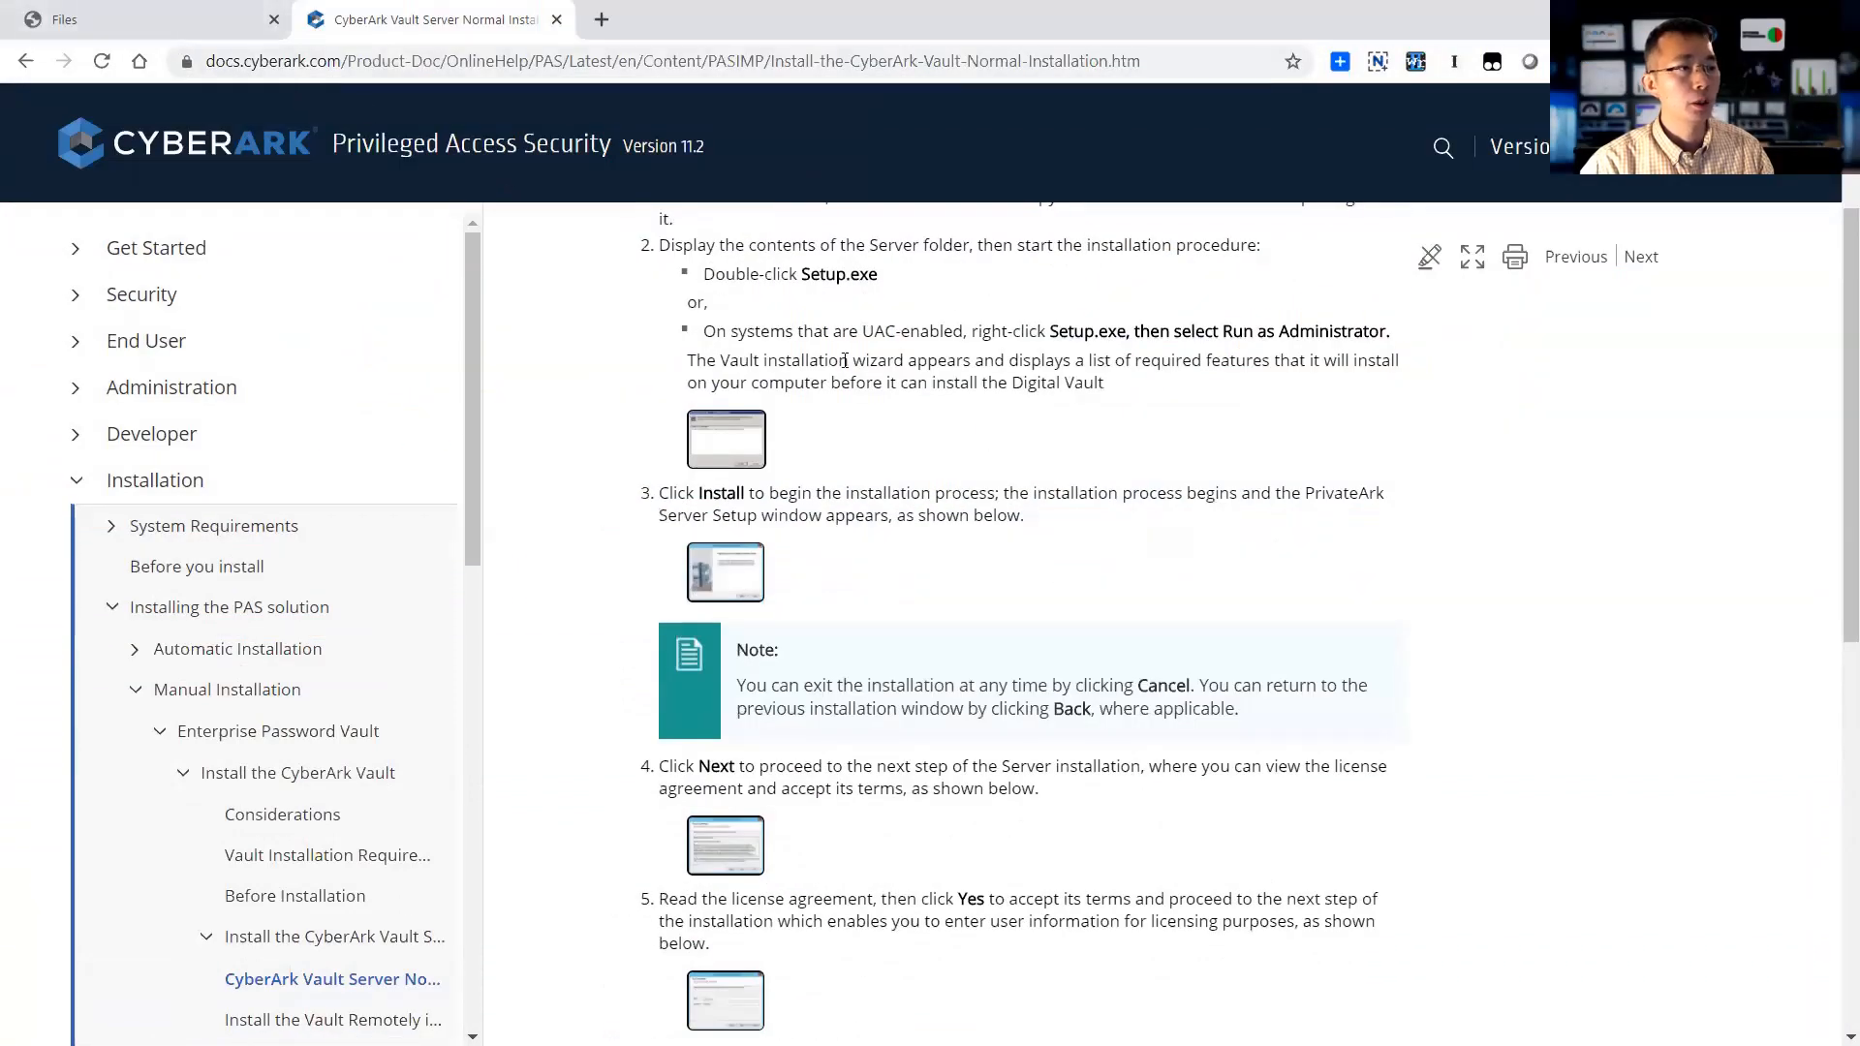
left_click(204, 23)
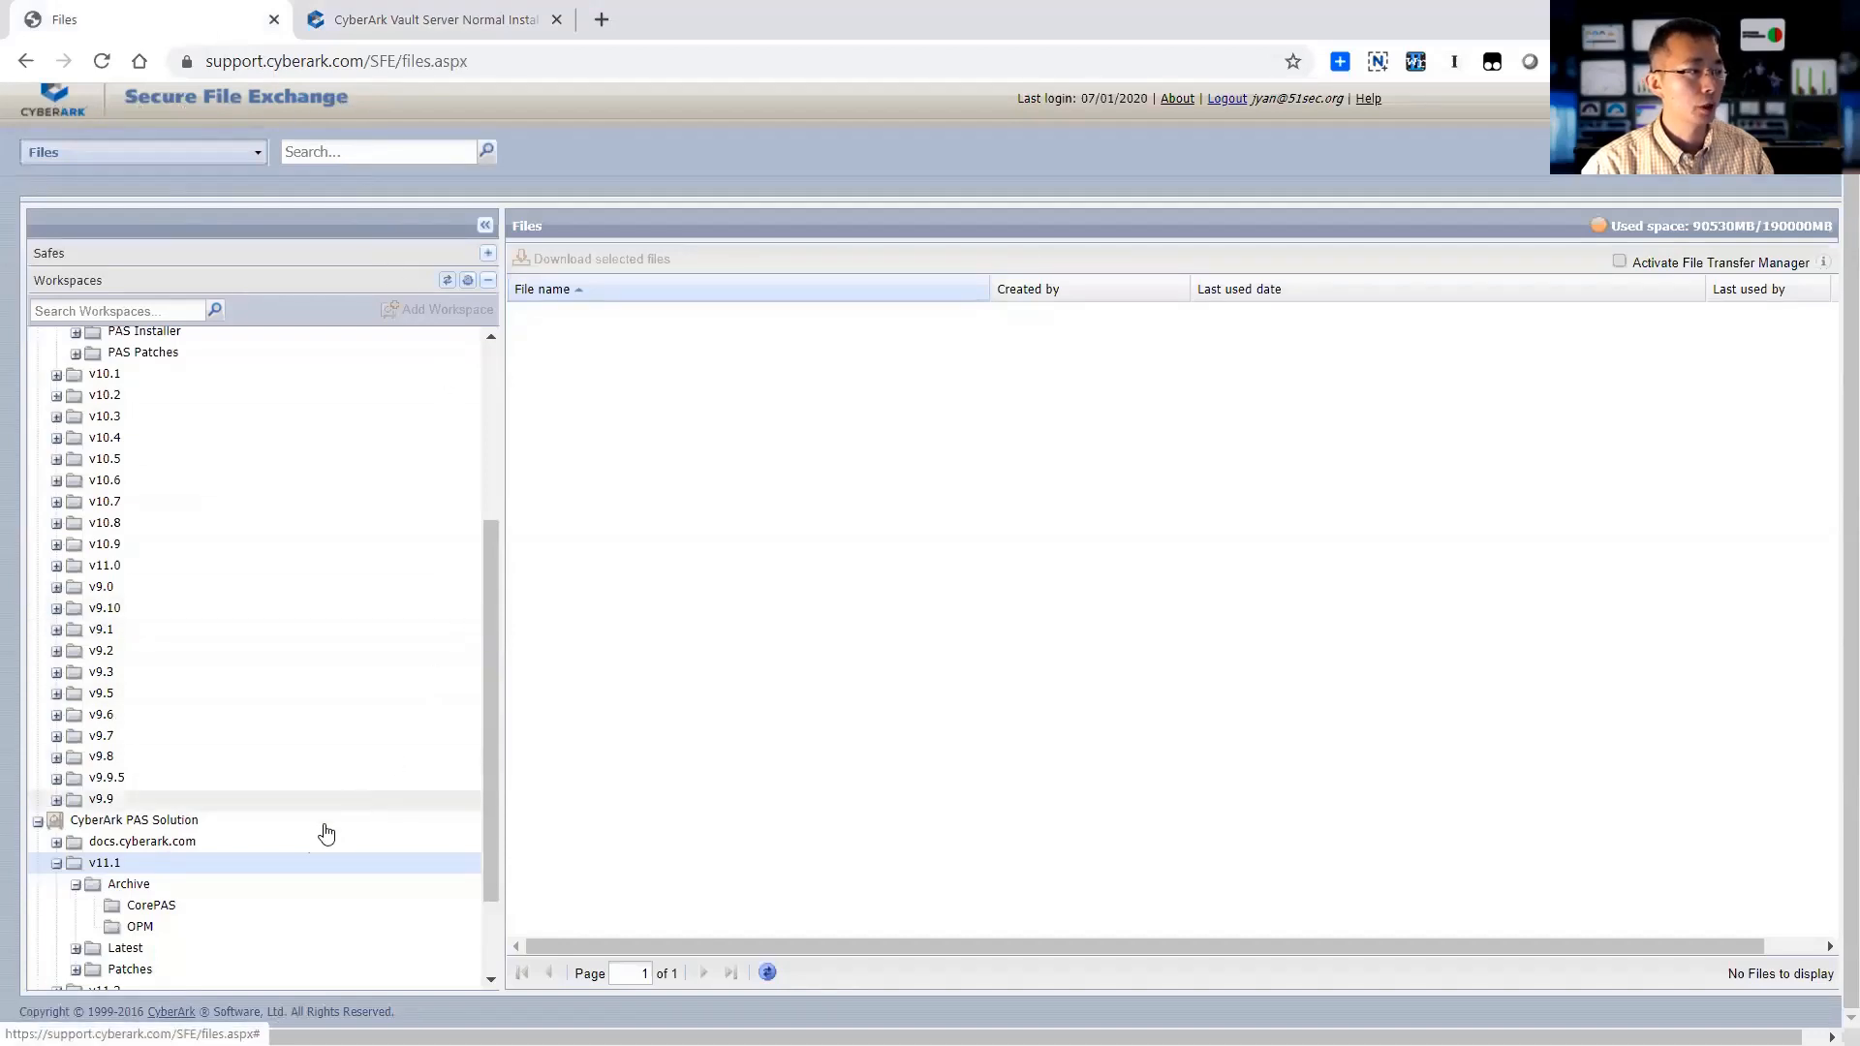
- Browse the v11.0, v10.10 PAS CD Image, v11.1 and v11.1 Archive workspace folders
scroll(329, 596, "up", 2)
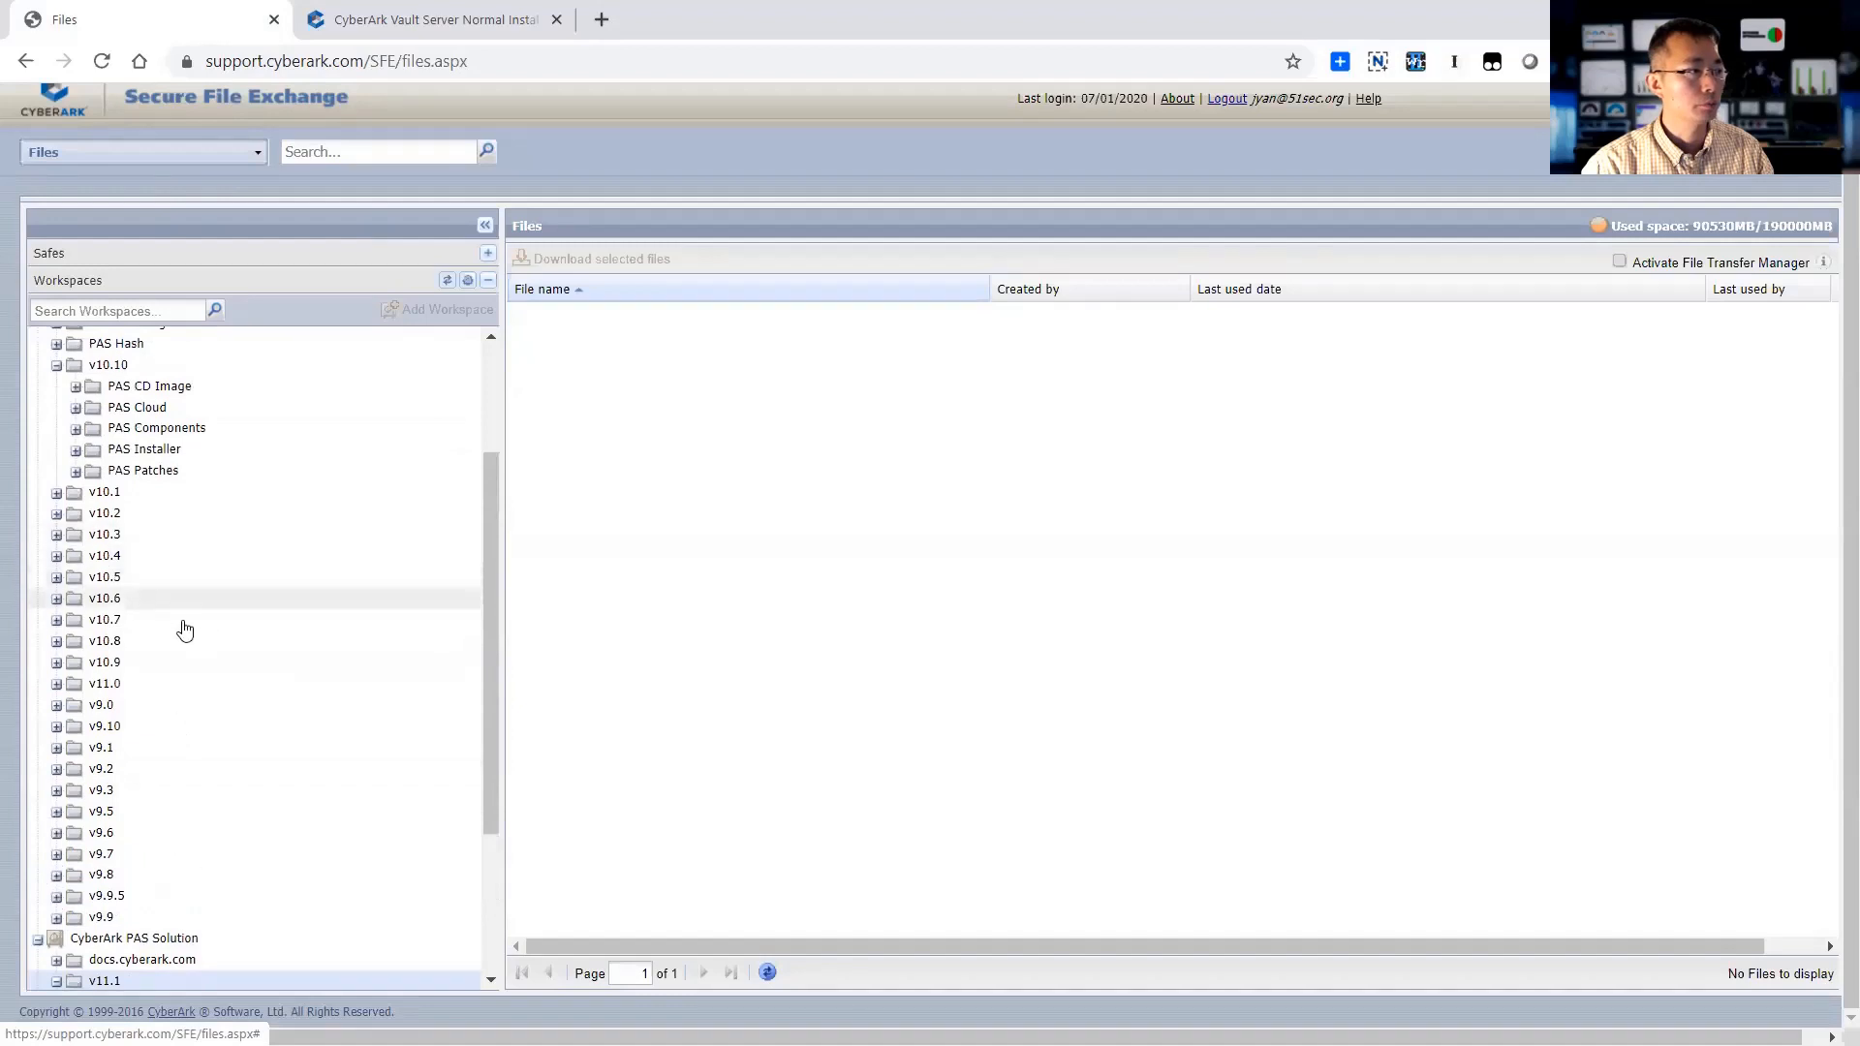
left_click(158, 690)
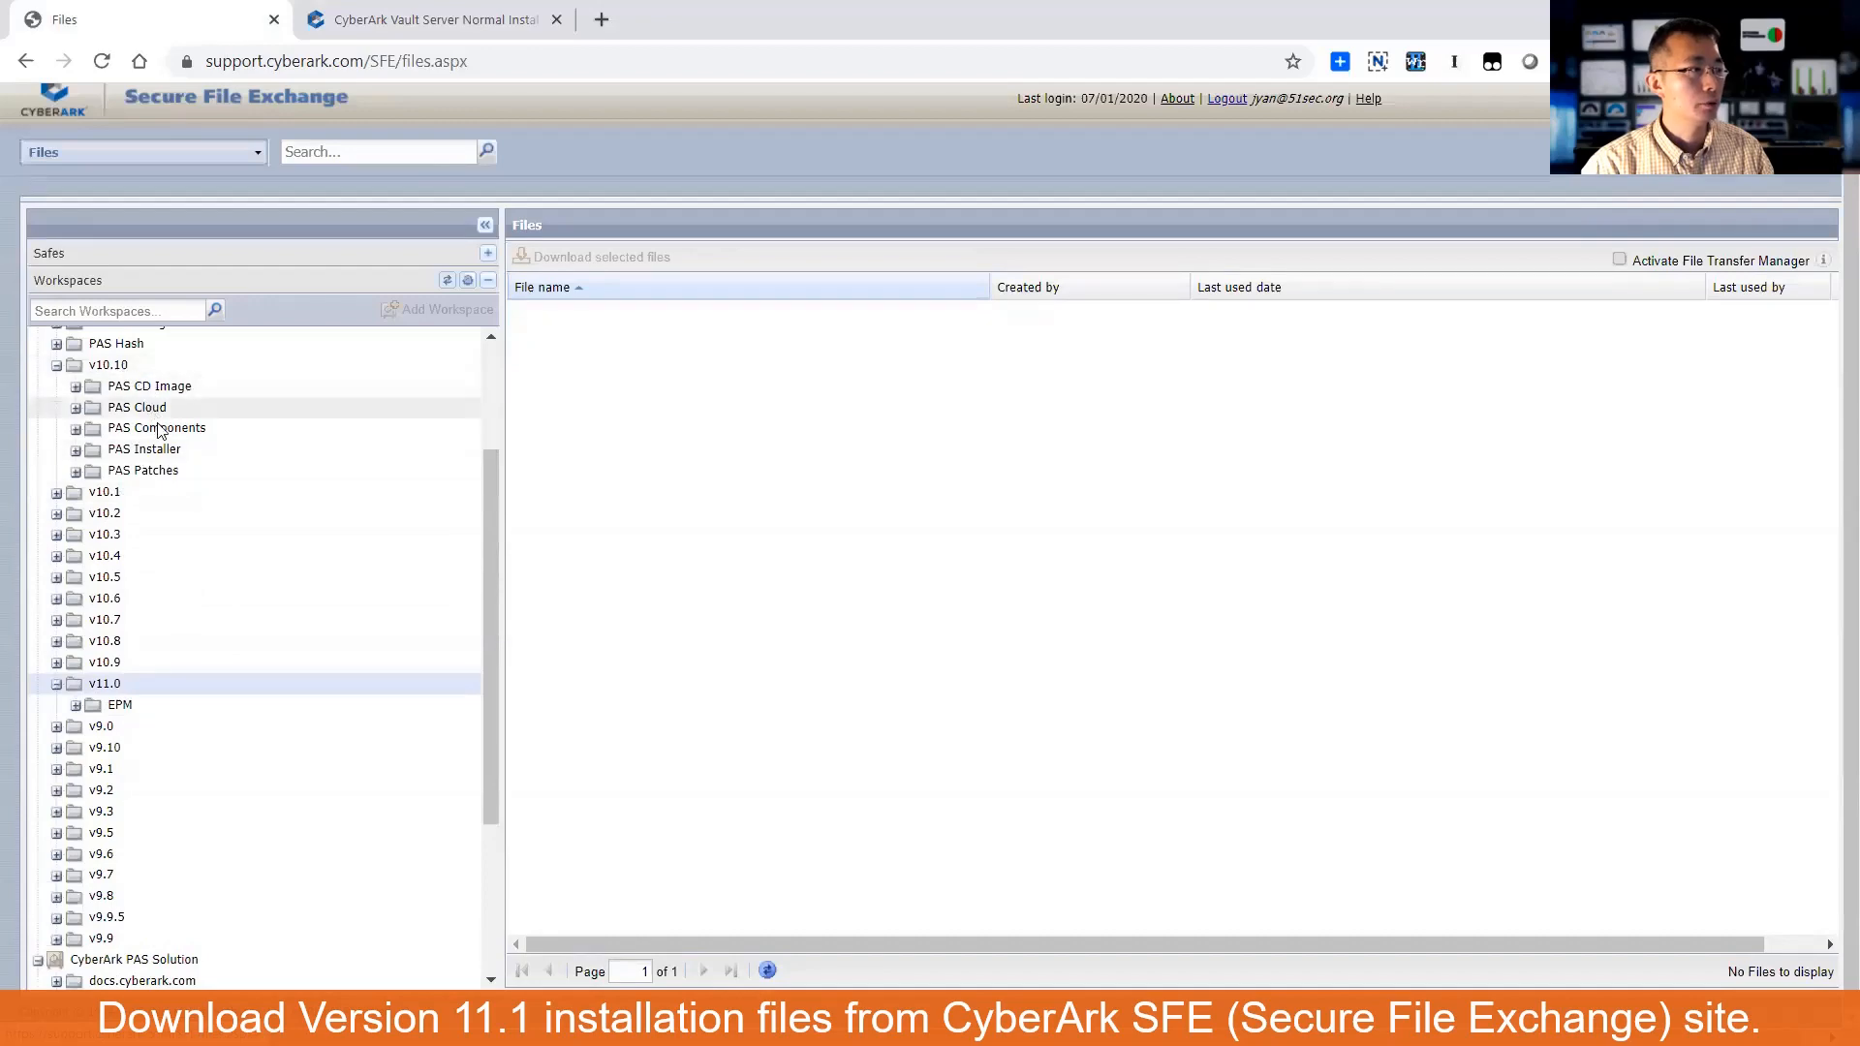
left_click(163, 387)
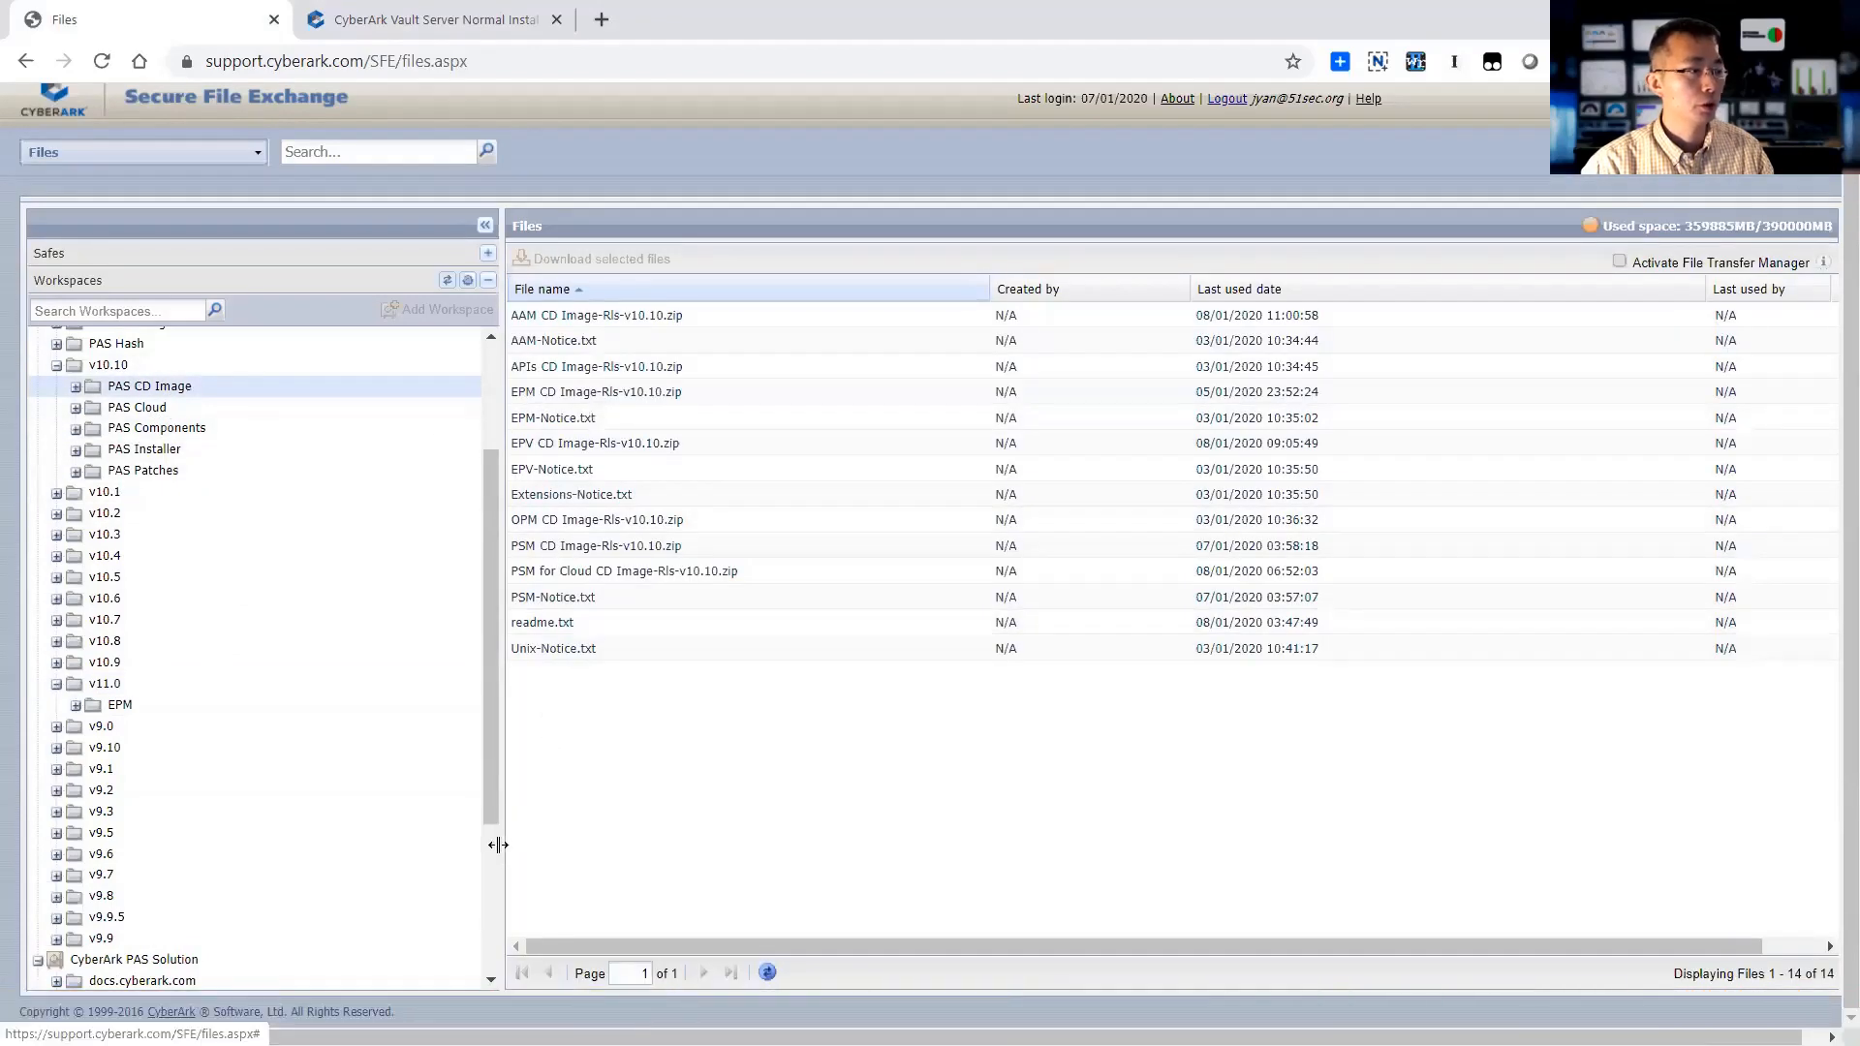
scroll(492, 847, "down", 3)
left_click(107, 746)
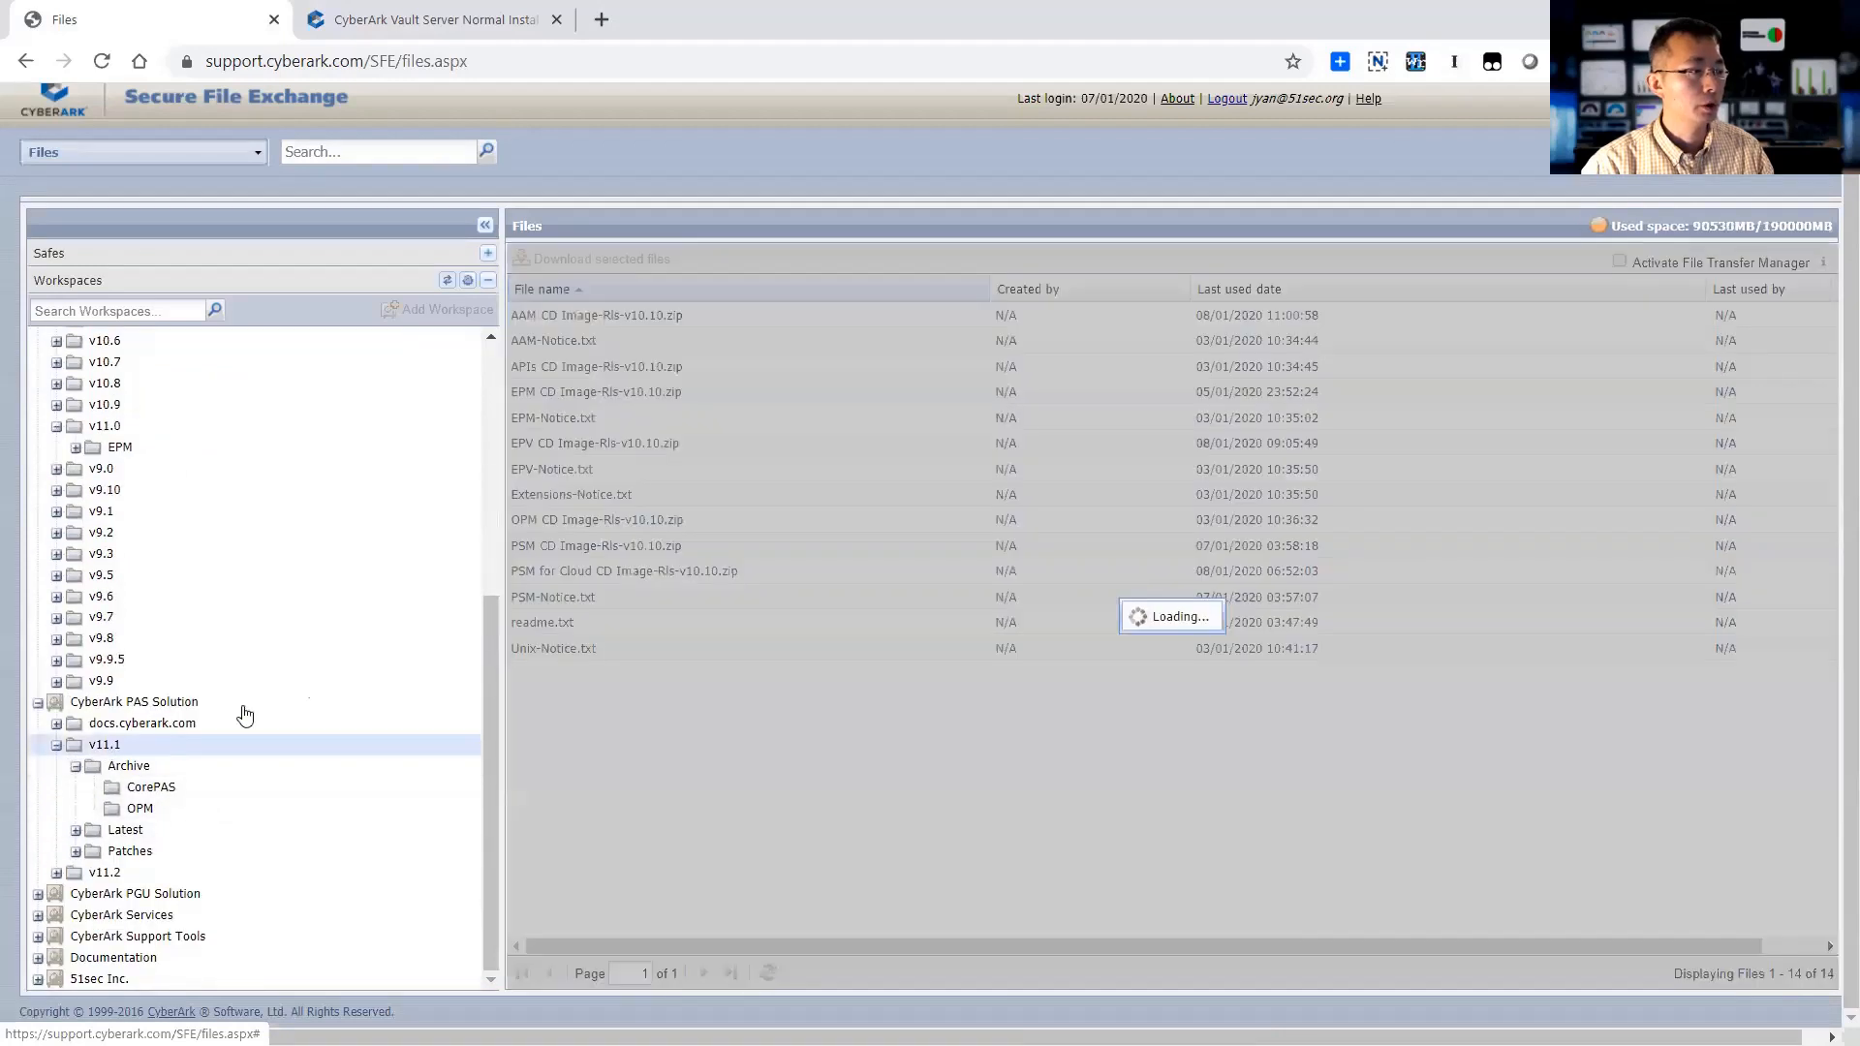
left_click(252, 761)
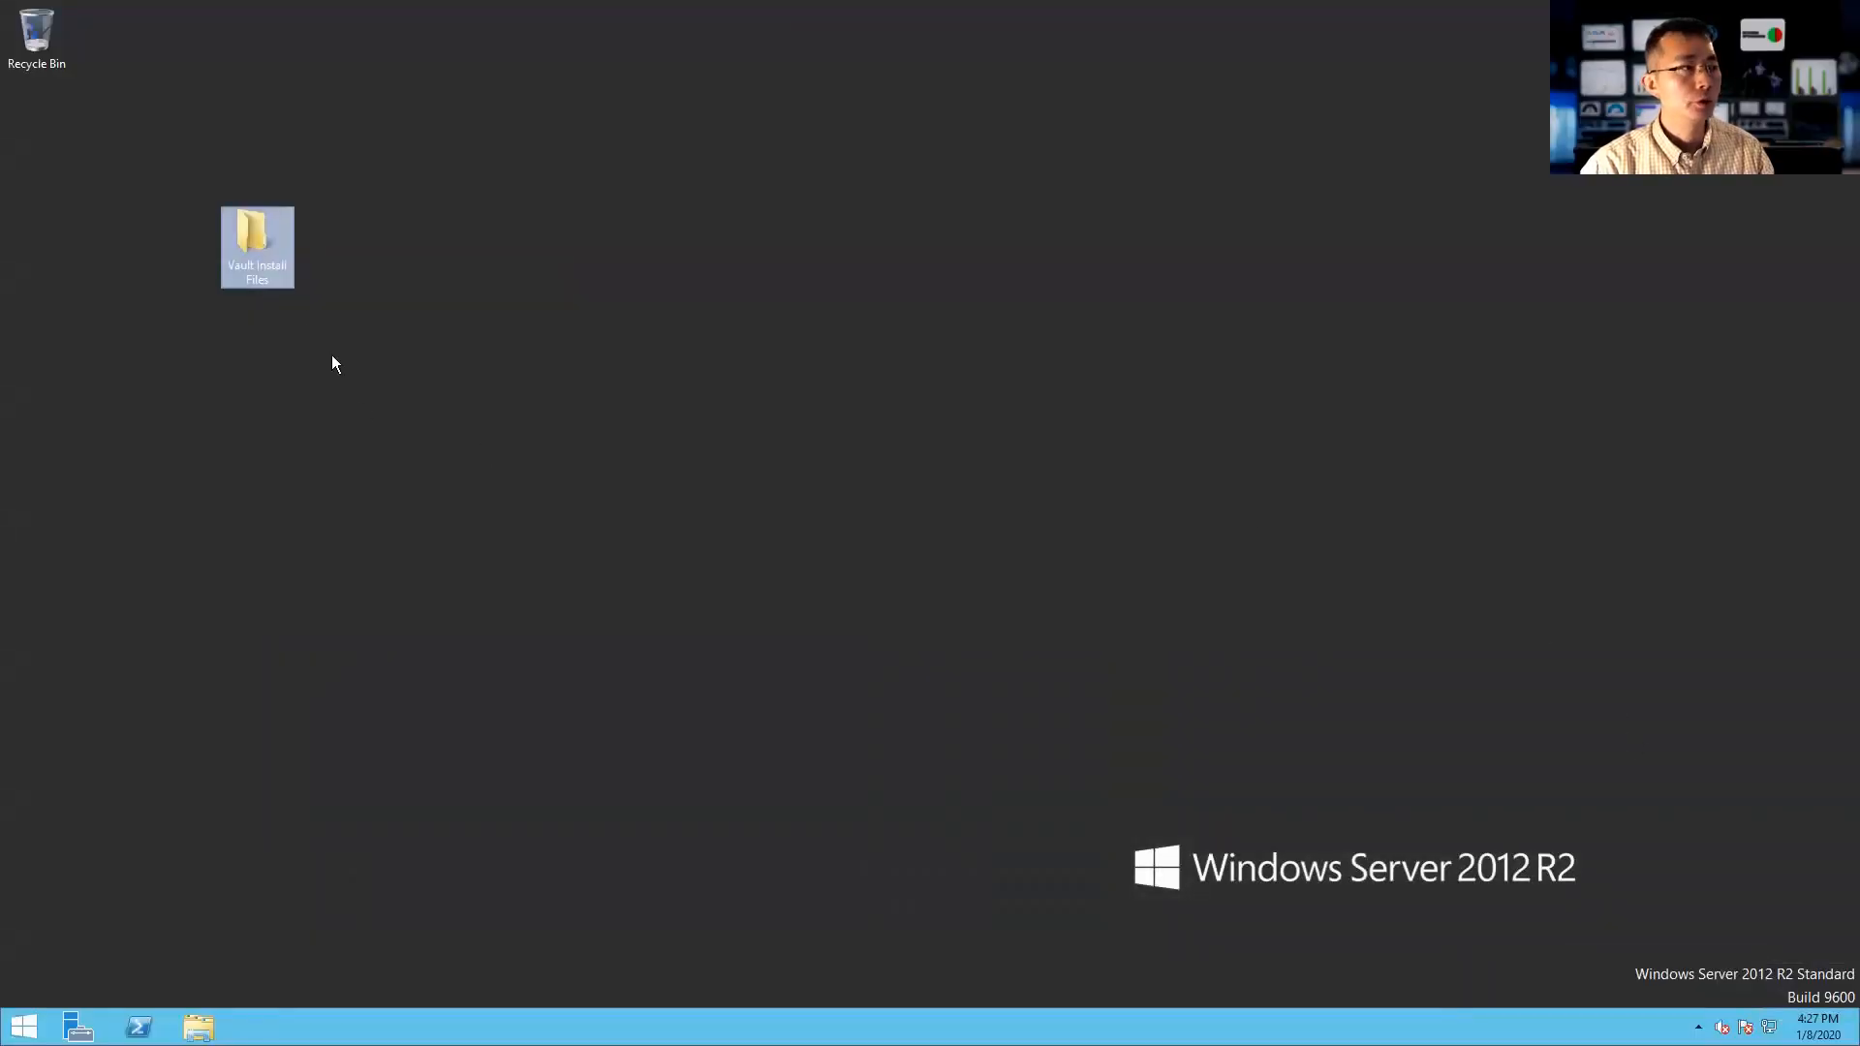
- Run setup.exe from Vault Install Files\Server-Rls-v11.1 to start the Digital Vault 11.01.0 wizard
double_click(252, 239)
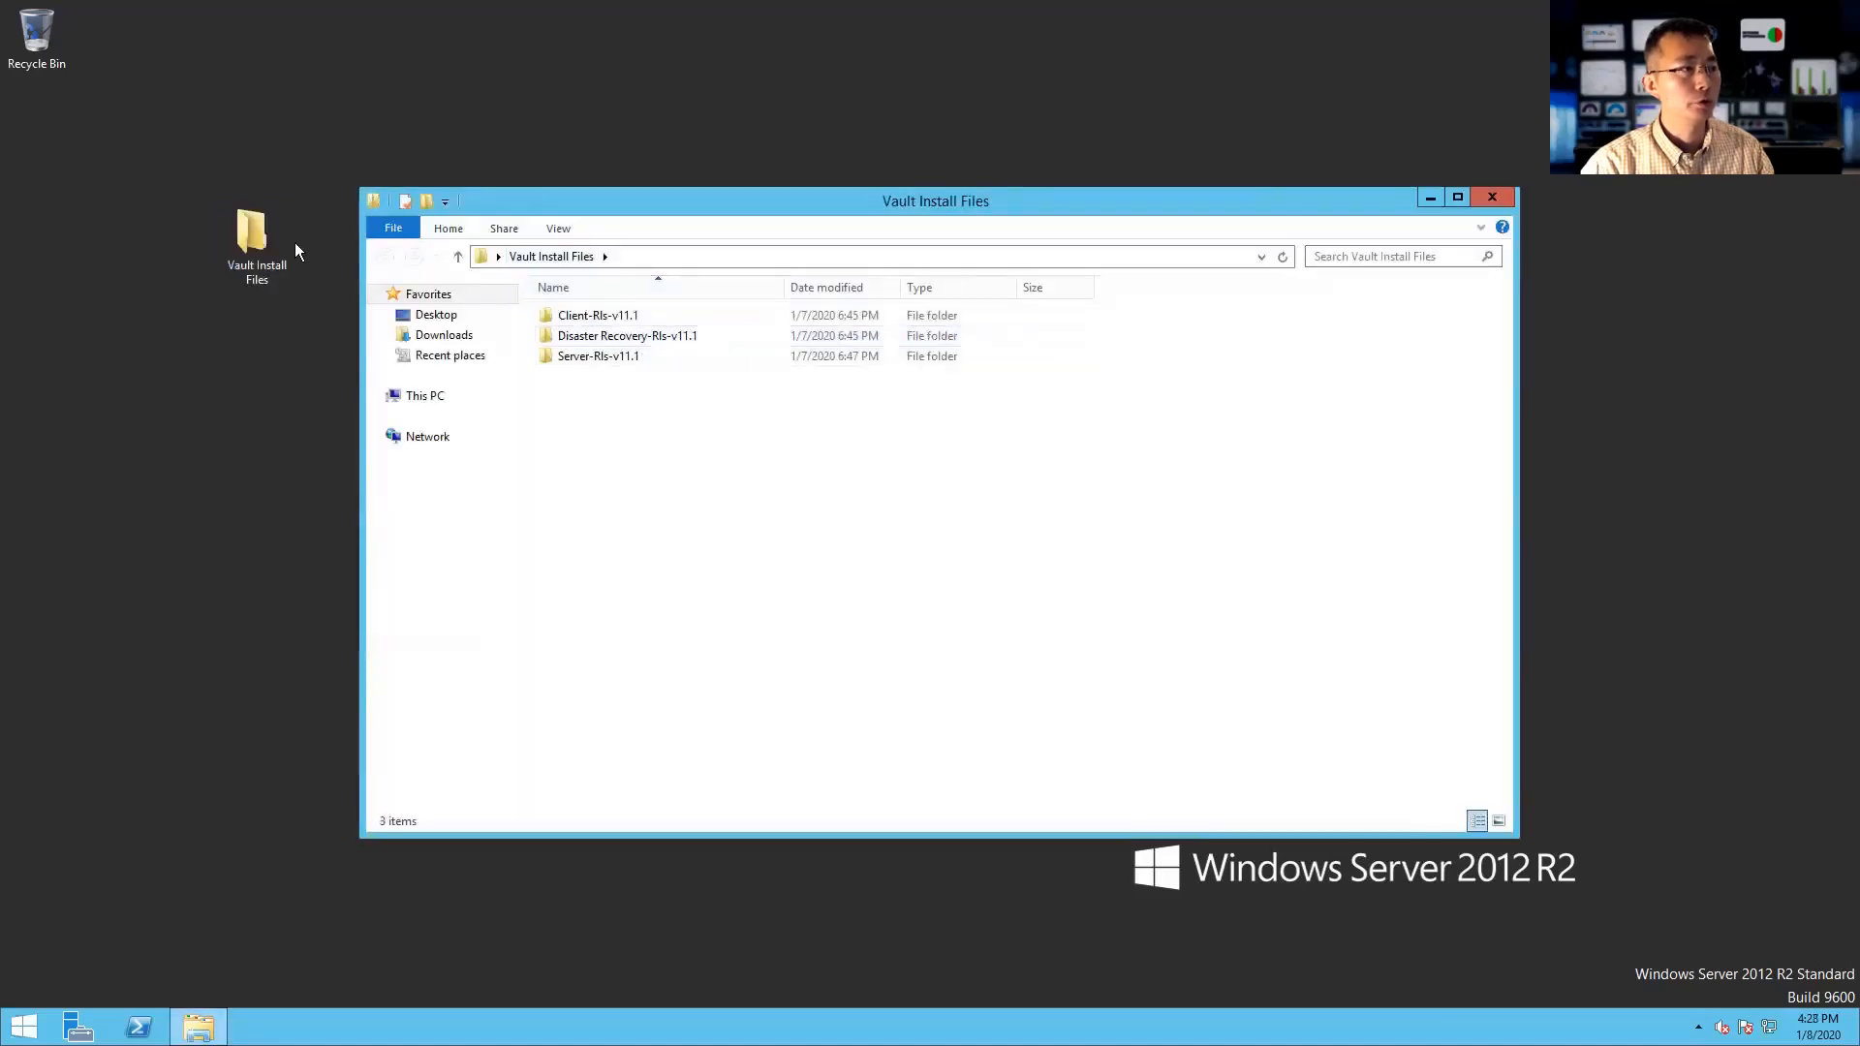
left_click(601, 357)
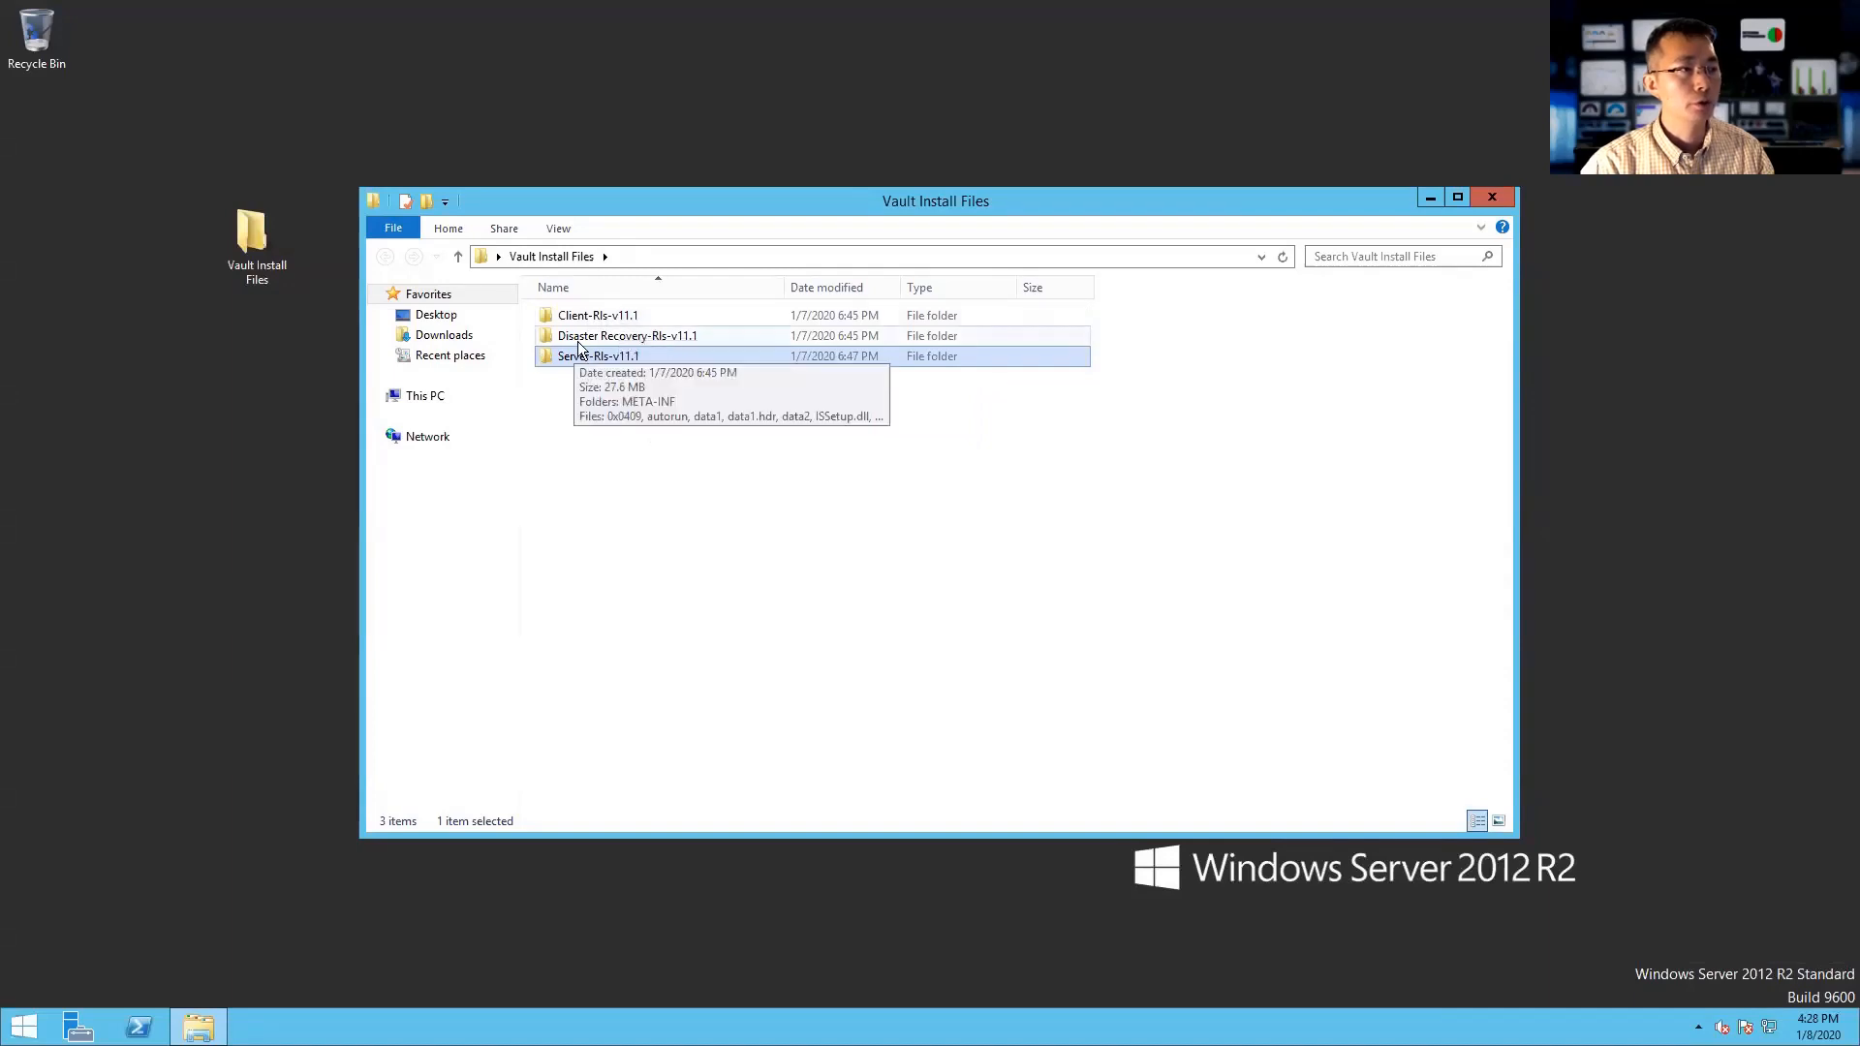
double_click(682, 359)
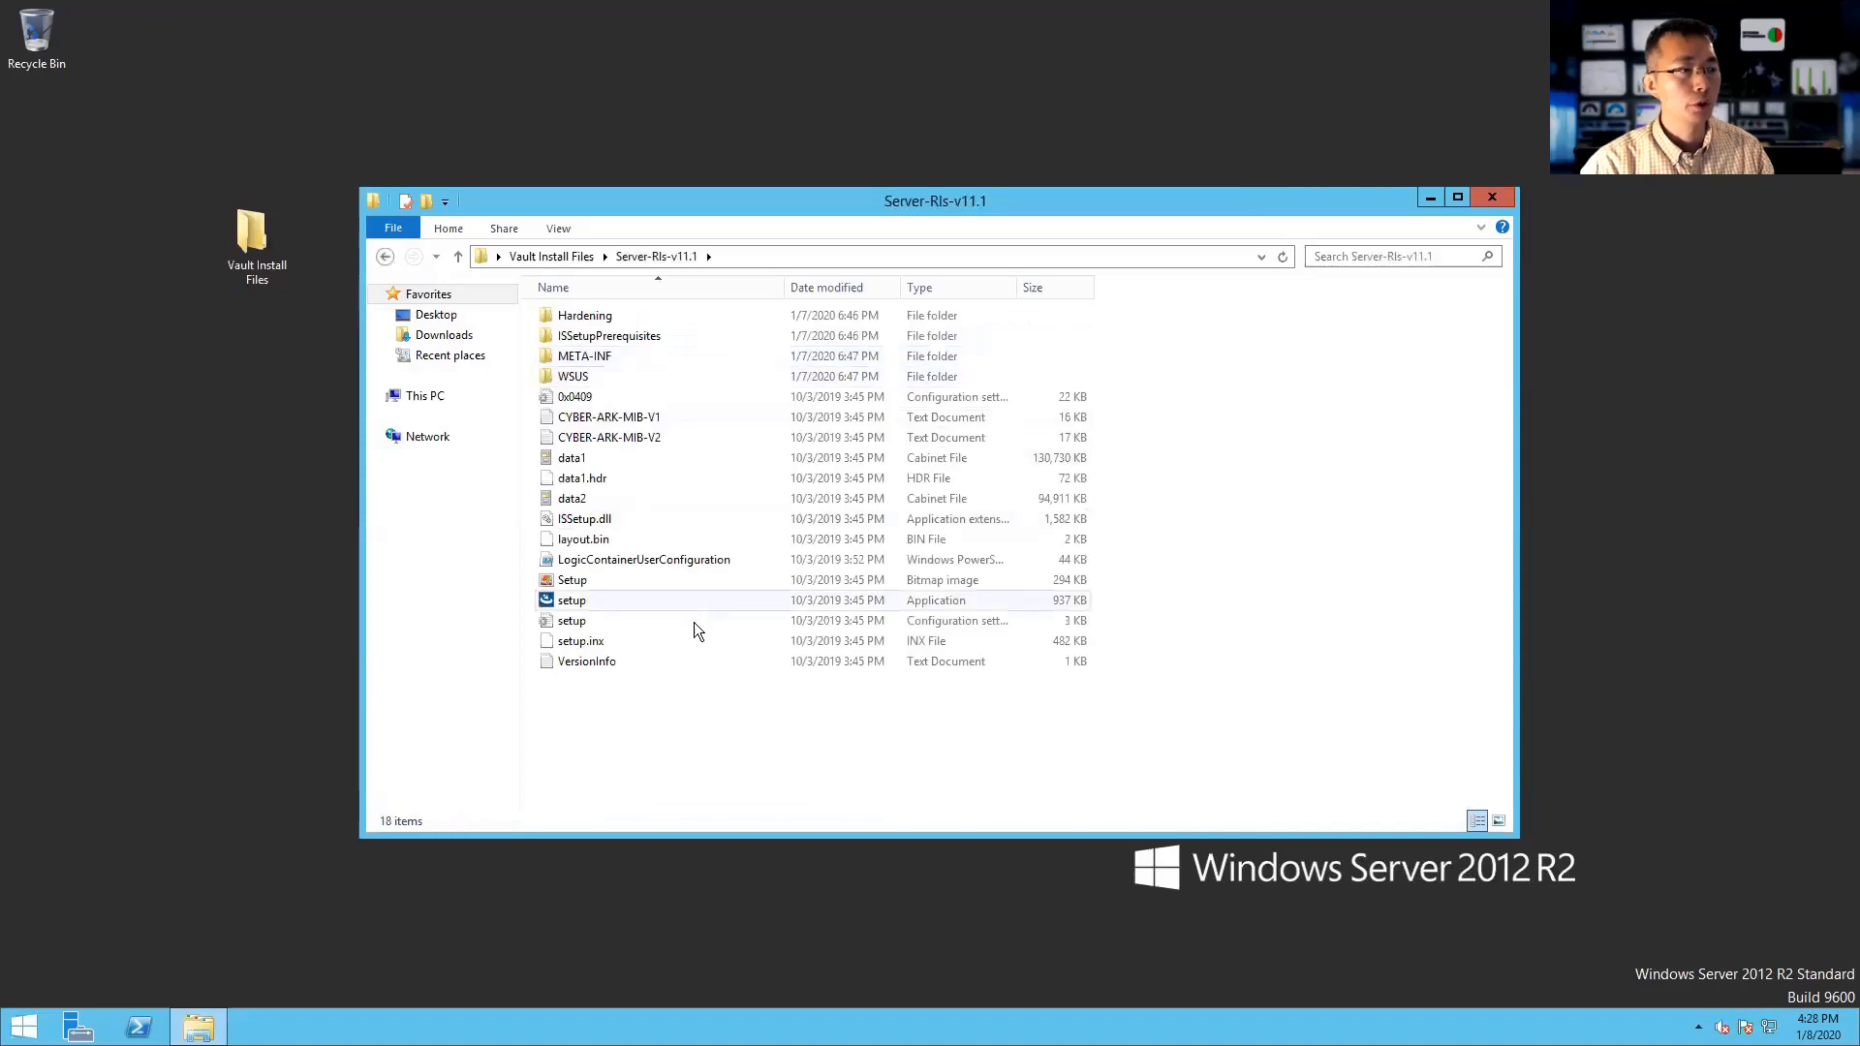
double_click(677, 602)
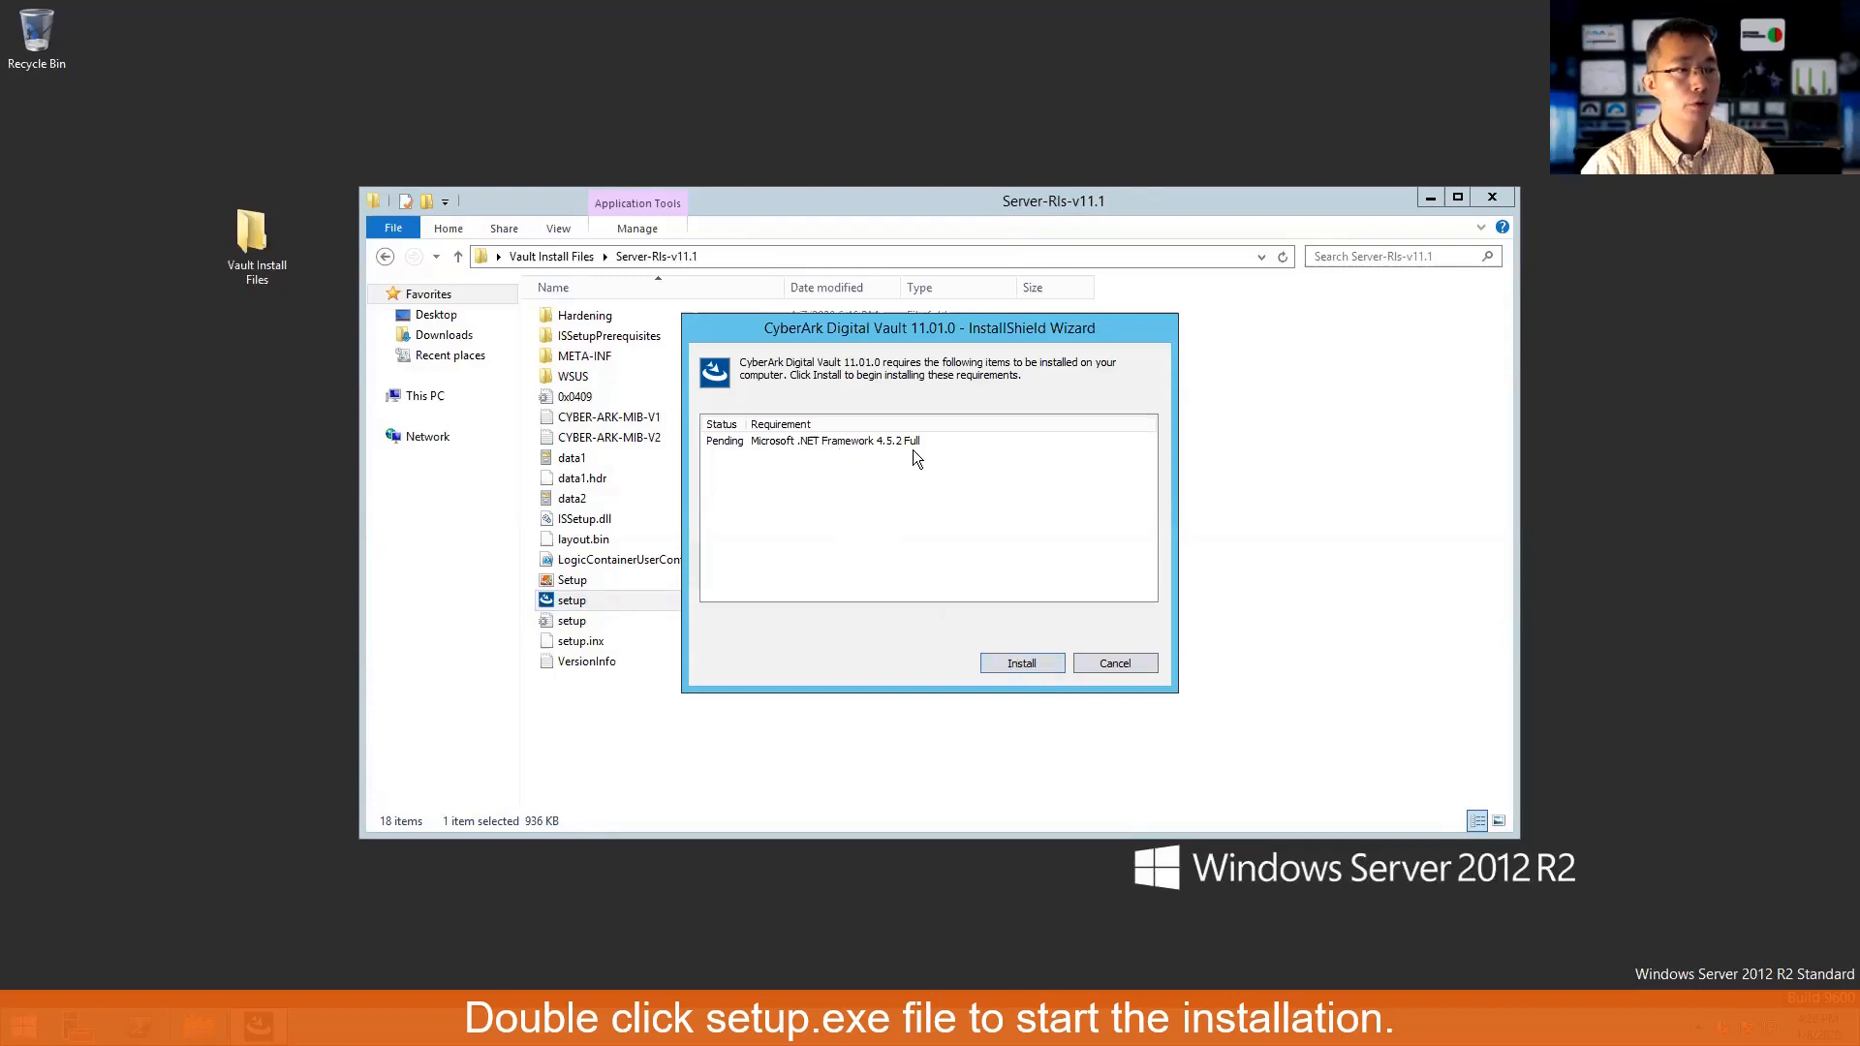
- Install the .NET Framework 4.5.2 prerequisite and agree to restart the server
left_click(1025, 665)
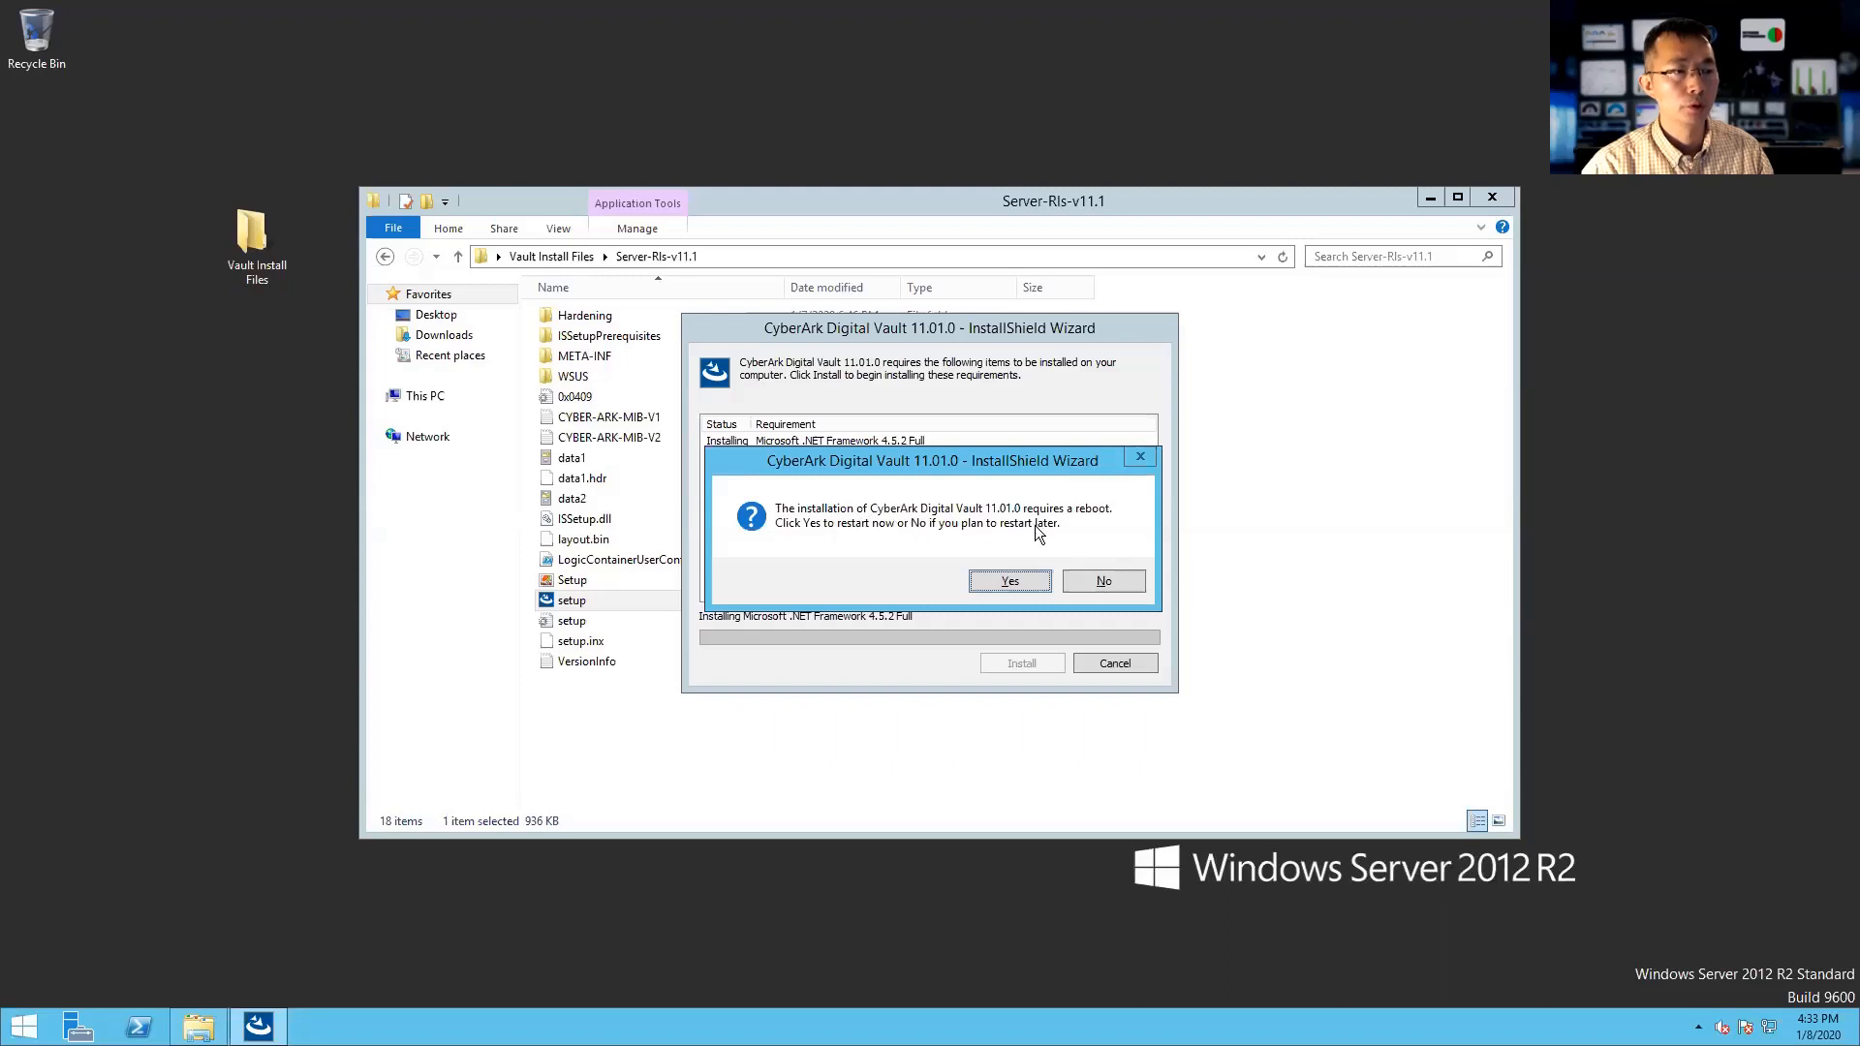
left_click(1031, 580)
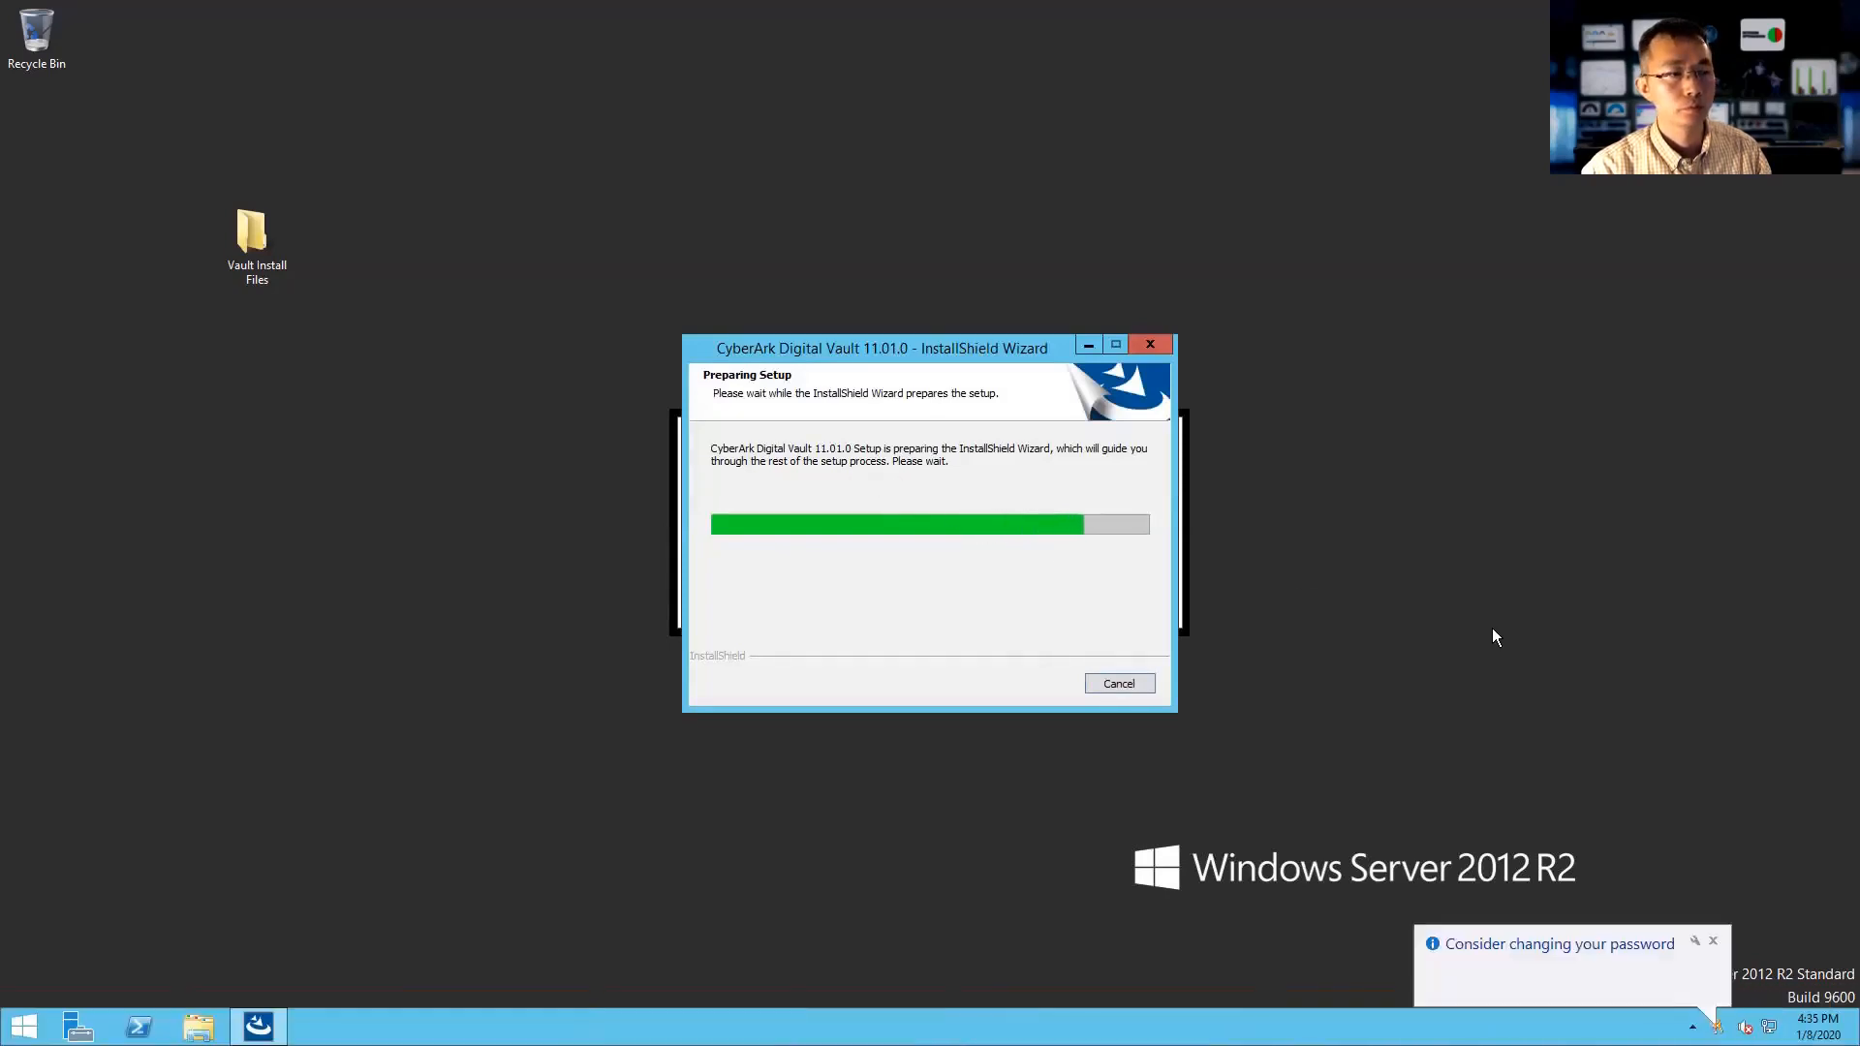
- Dismiss the password-change notification and accept the RDP session installation warning
left_click(1713, 941)
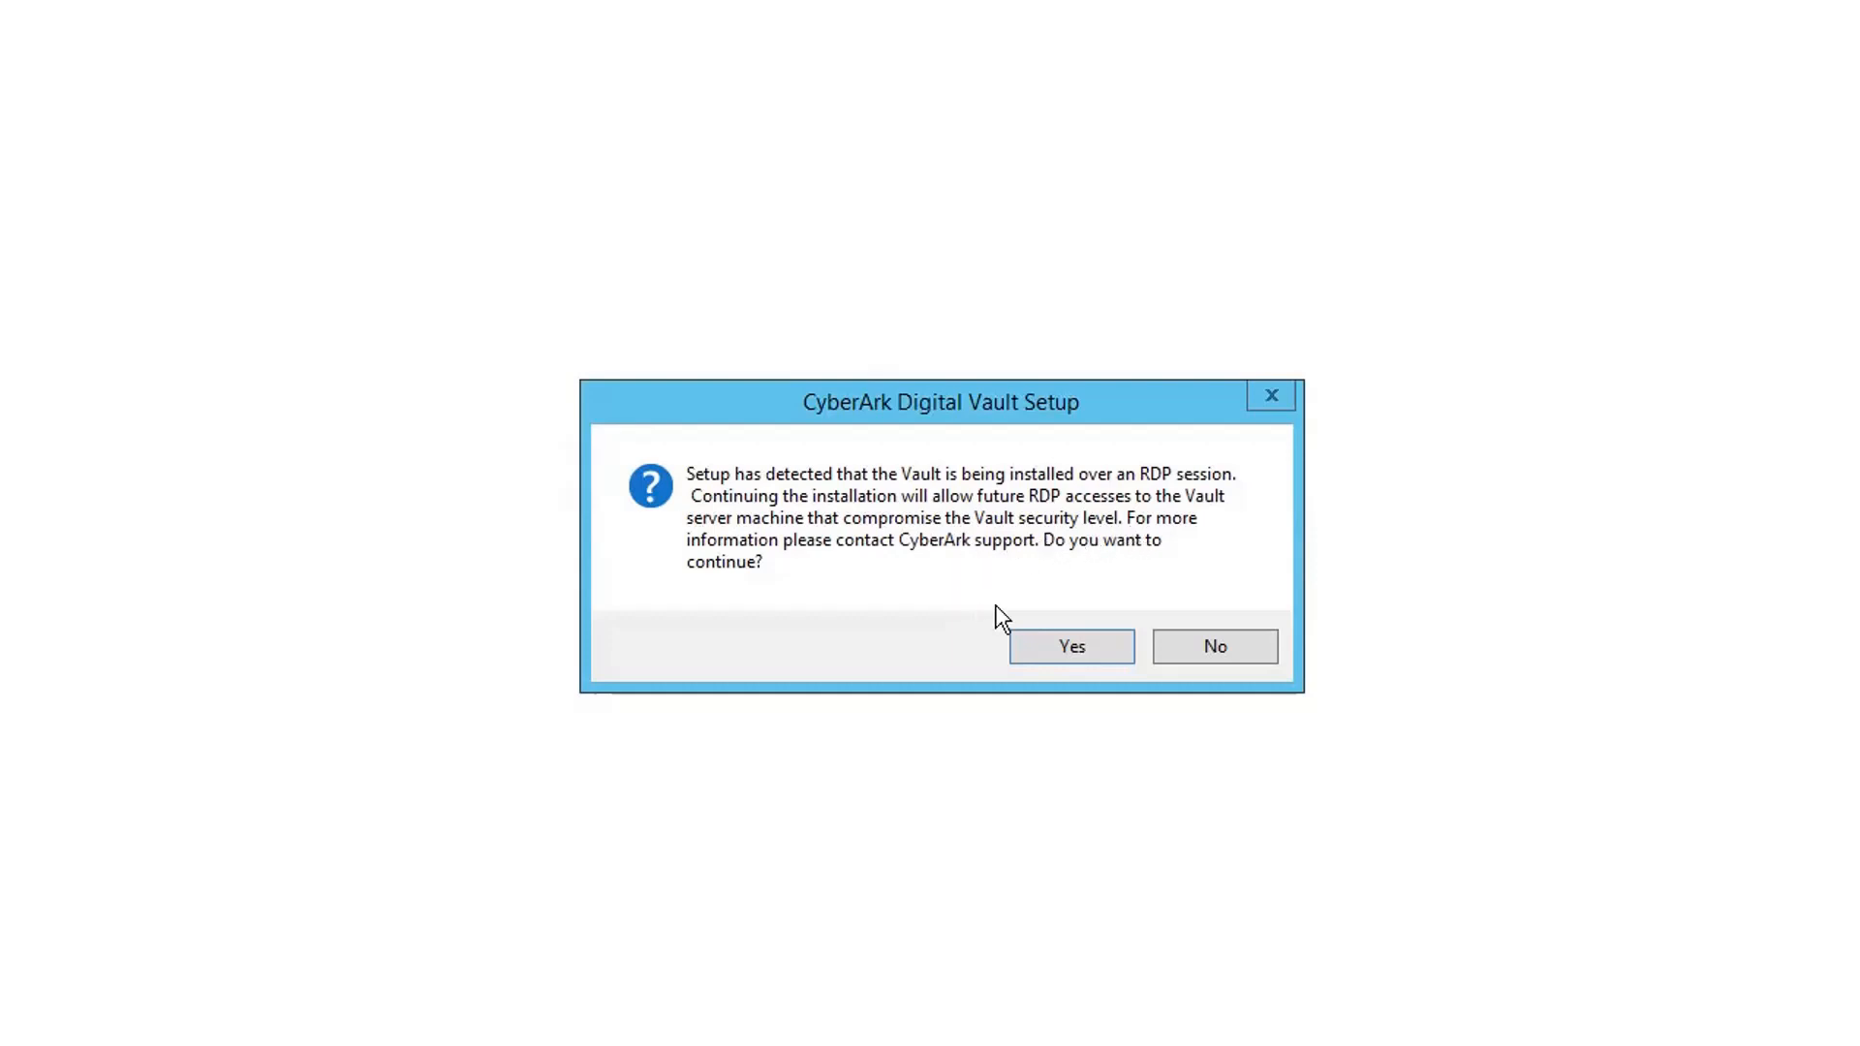
left_click(1069, 647)
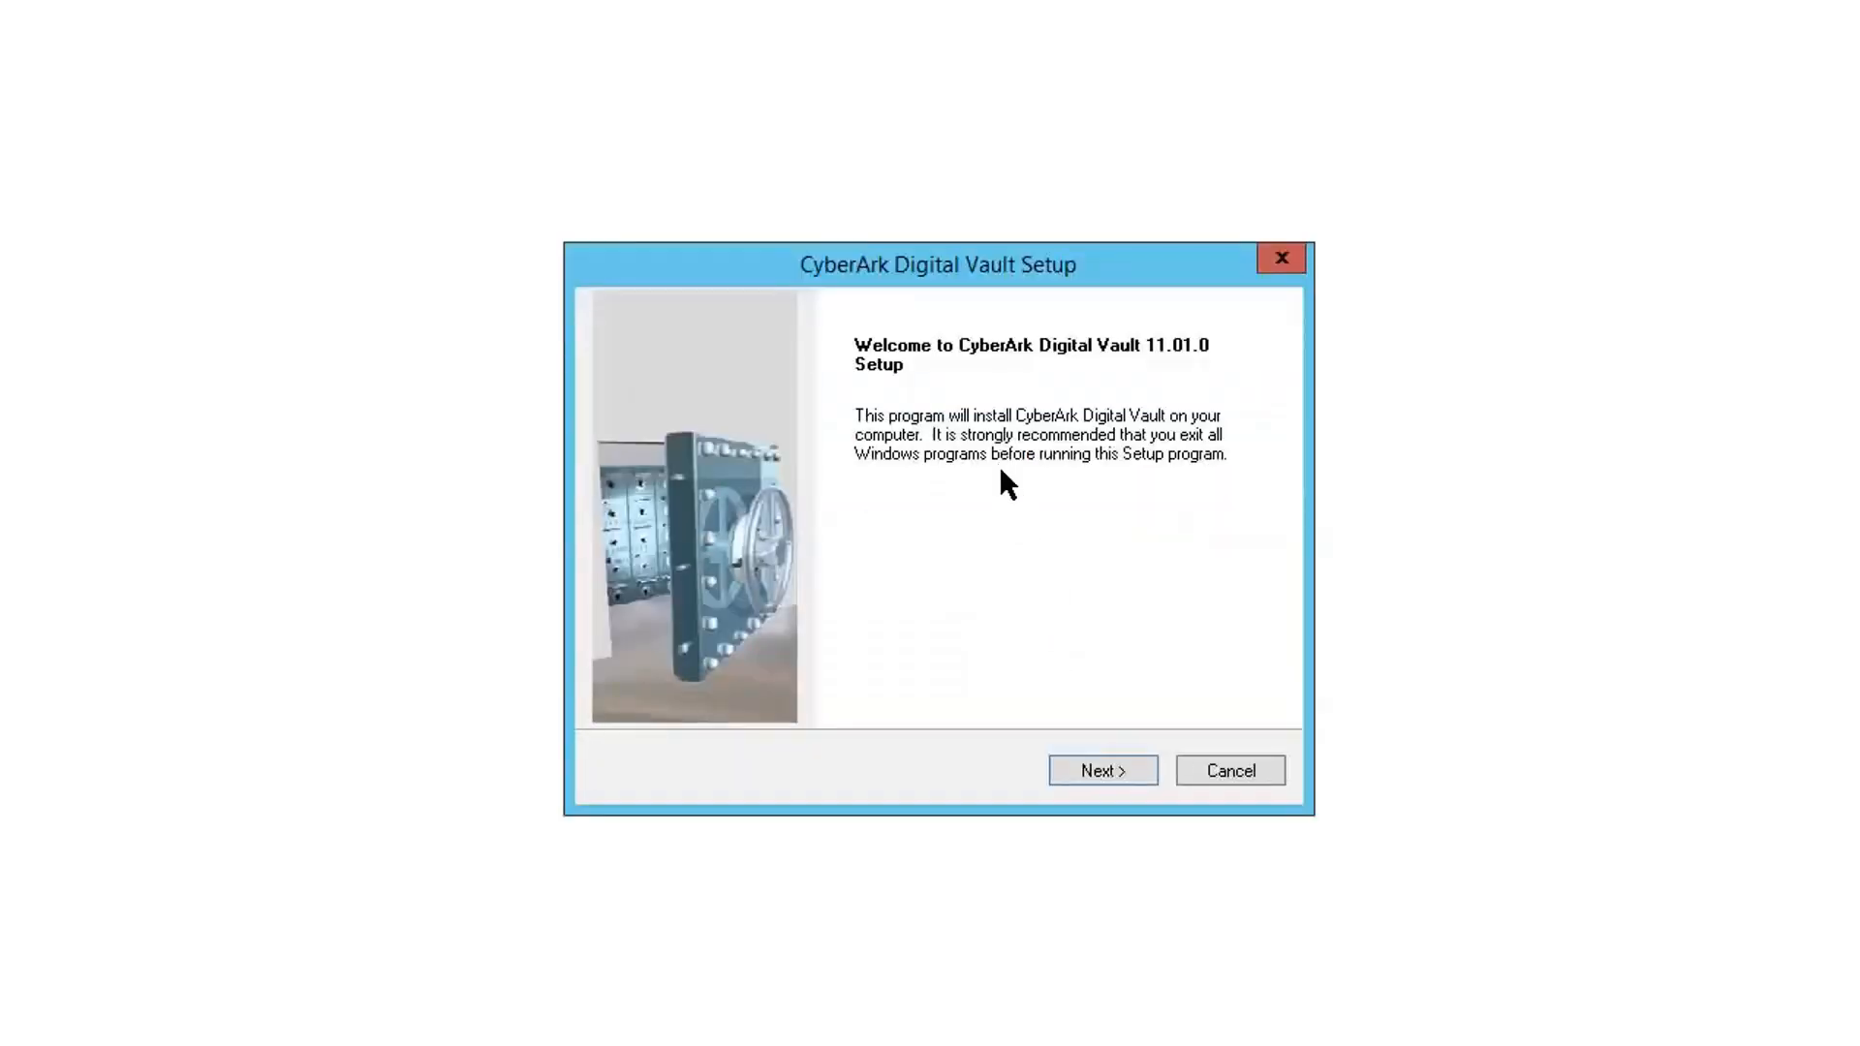
- Accept the license agreement and enter 51Sec as the company name
left_click(1098, 773)
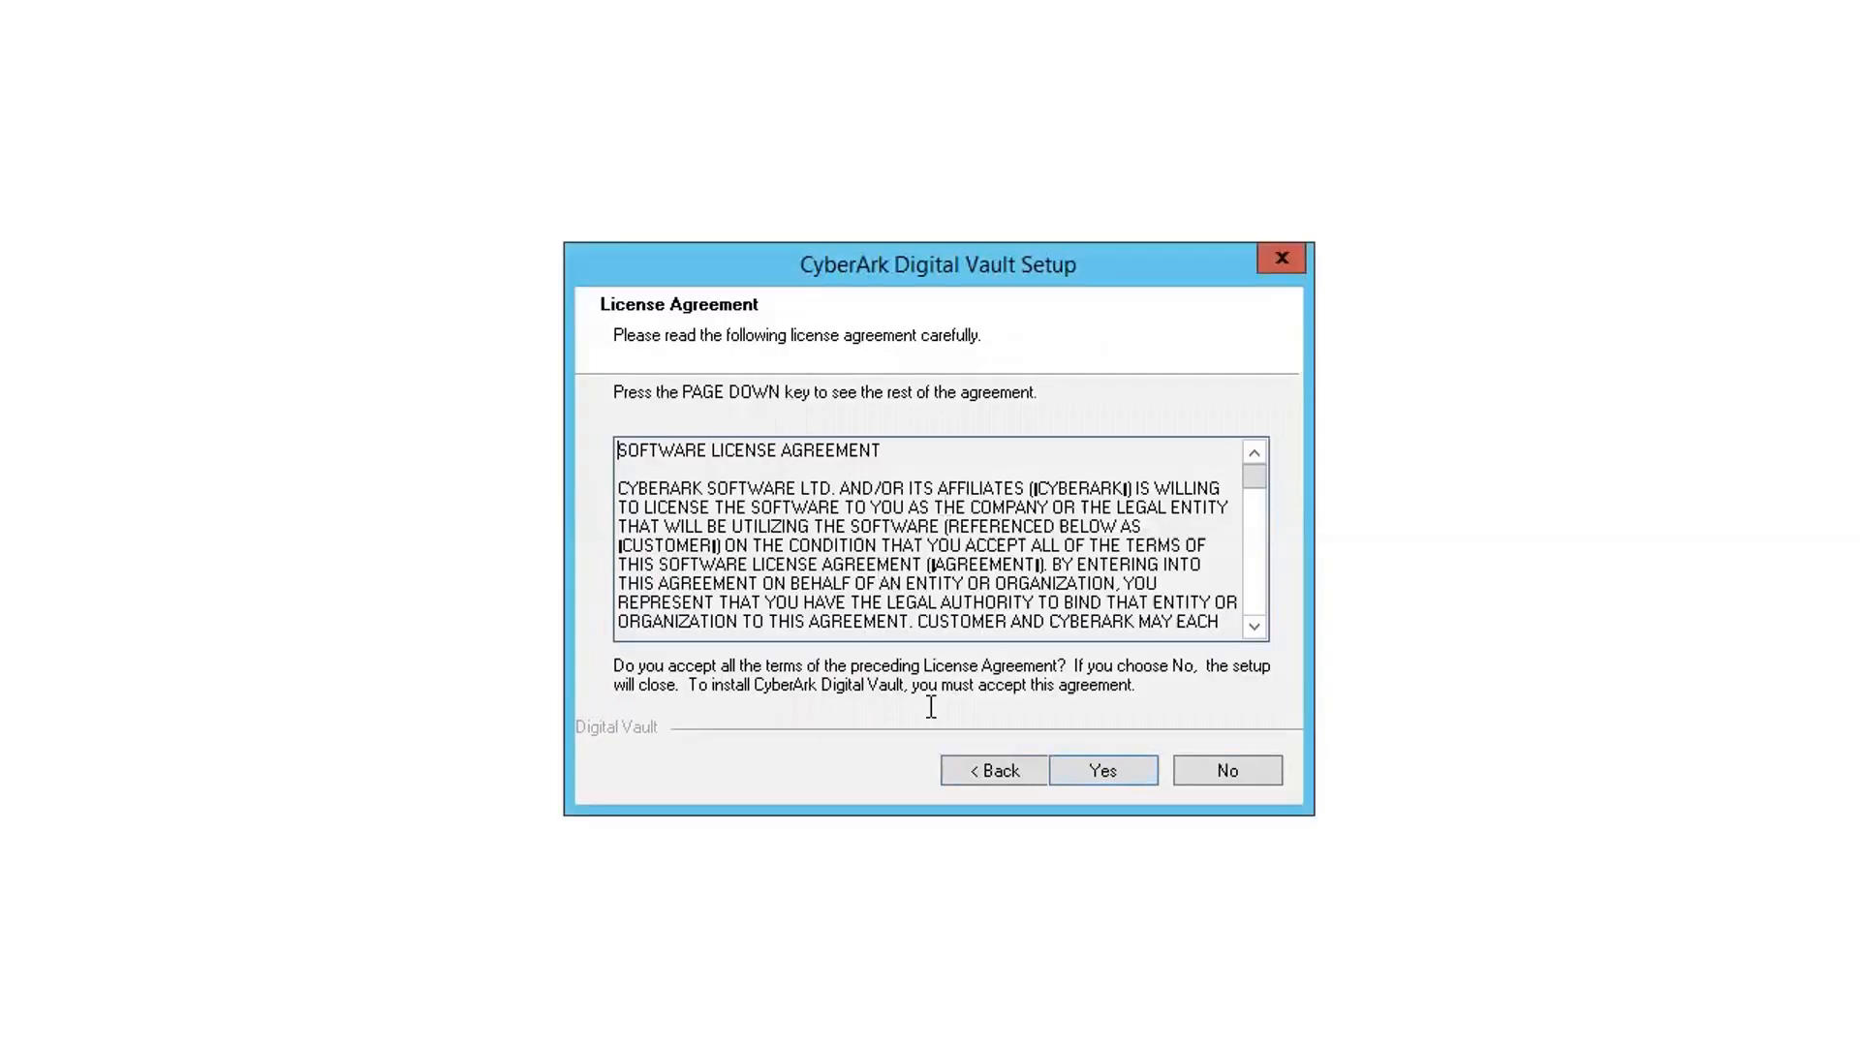
left_click(1102, 771)
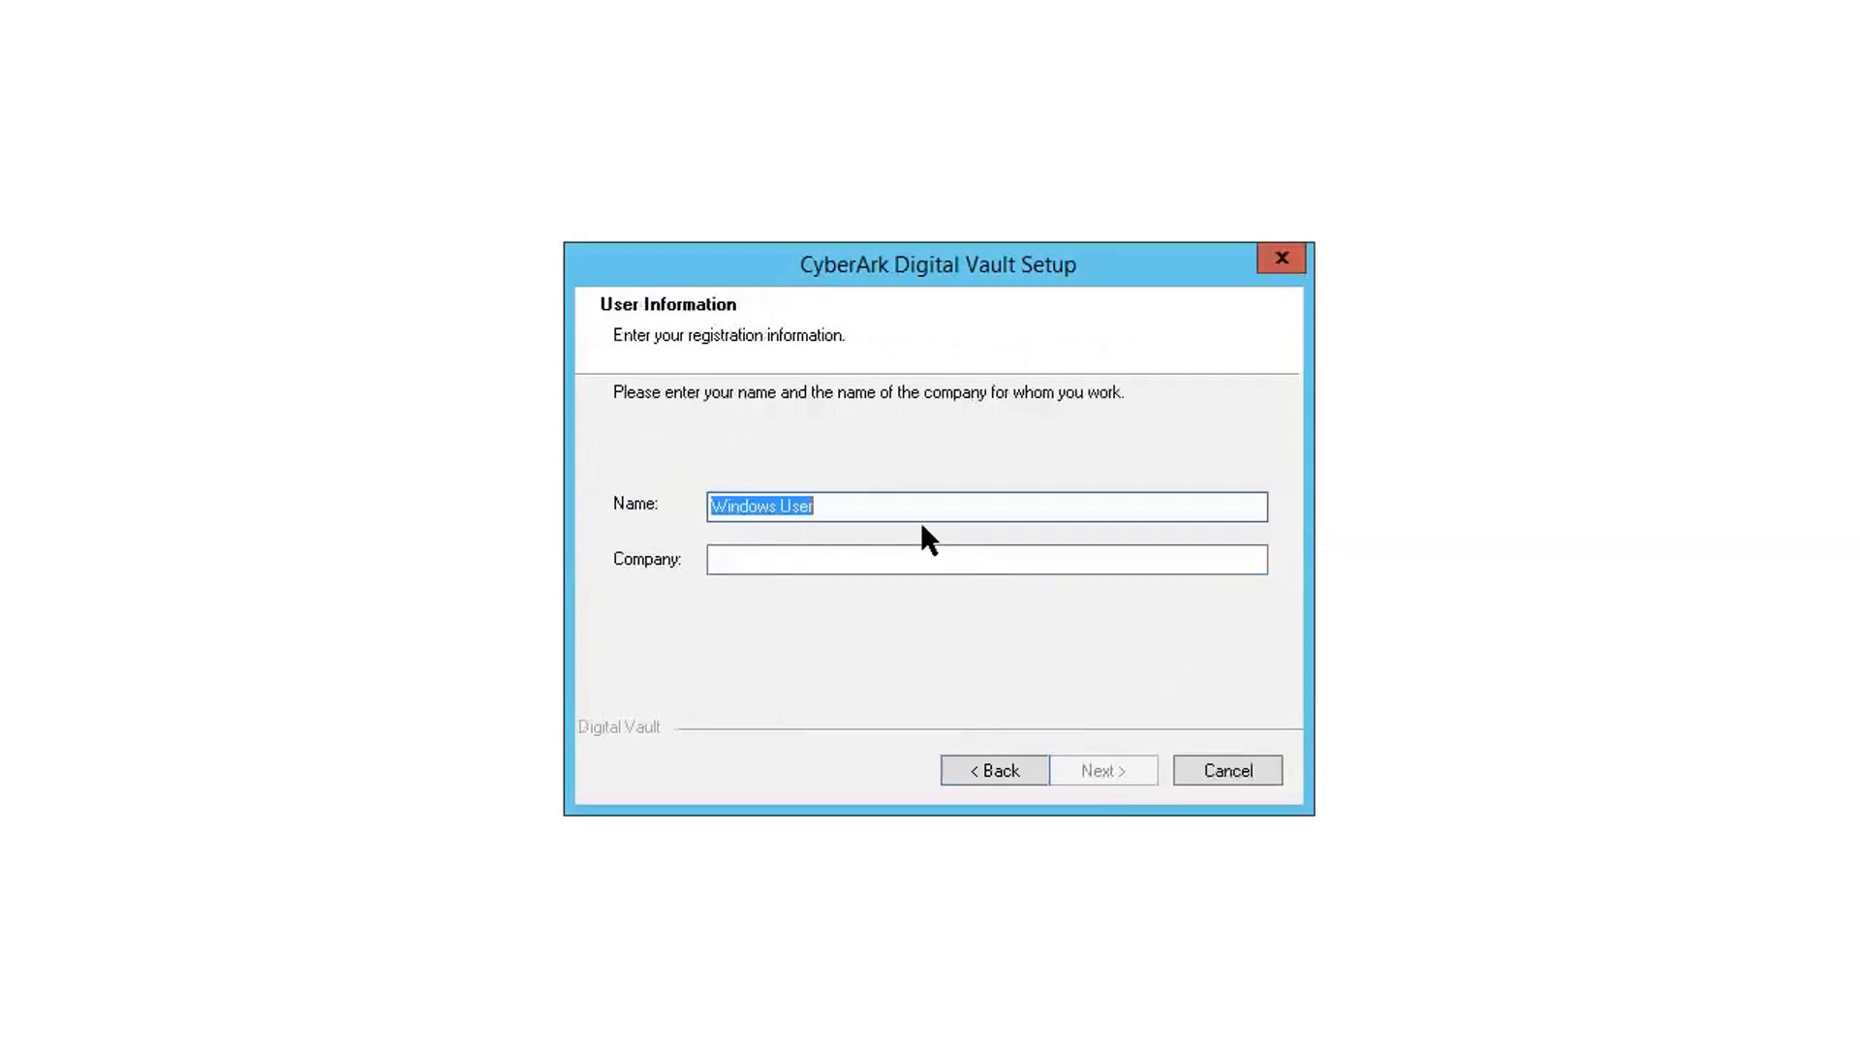
left_click(893, 555)
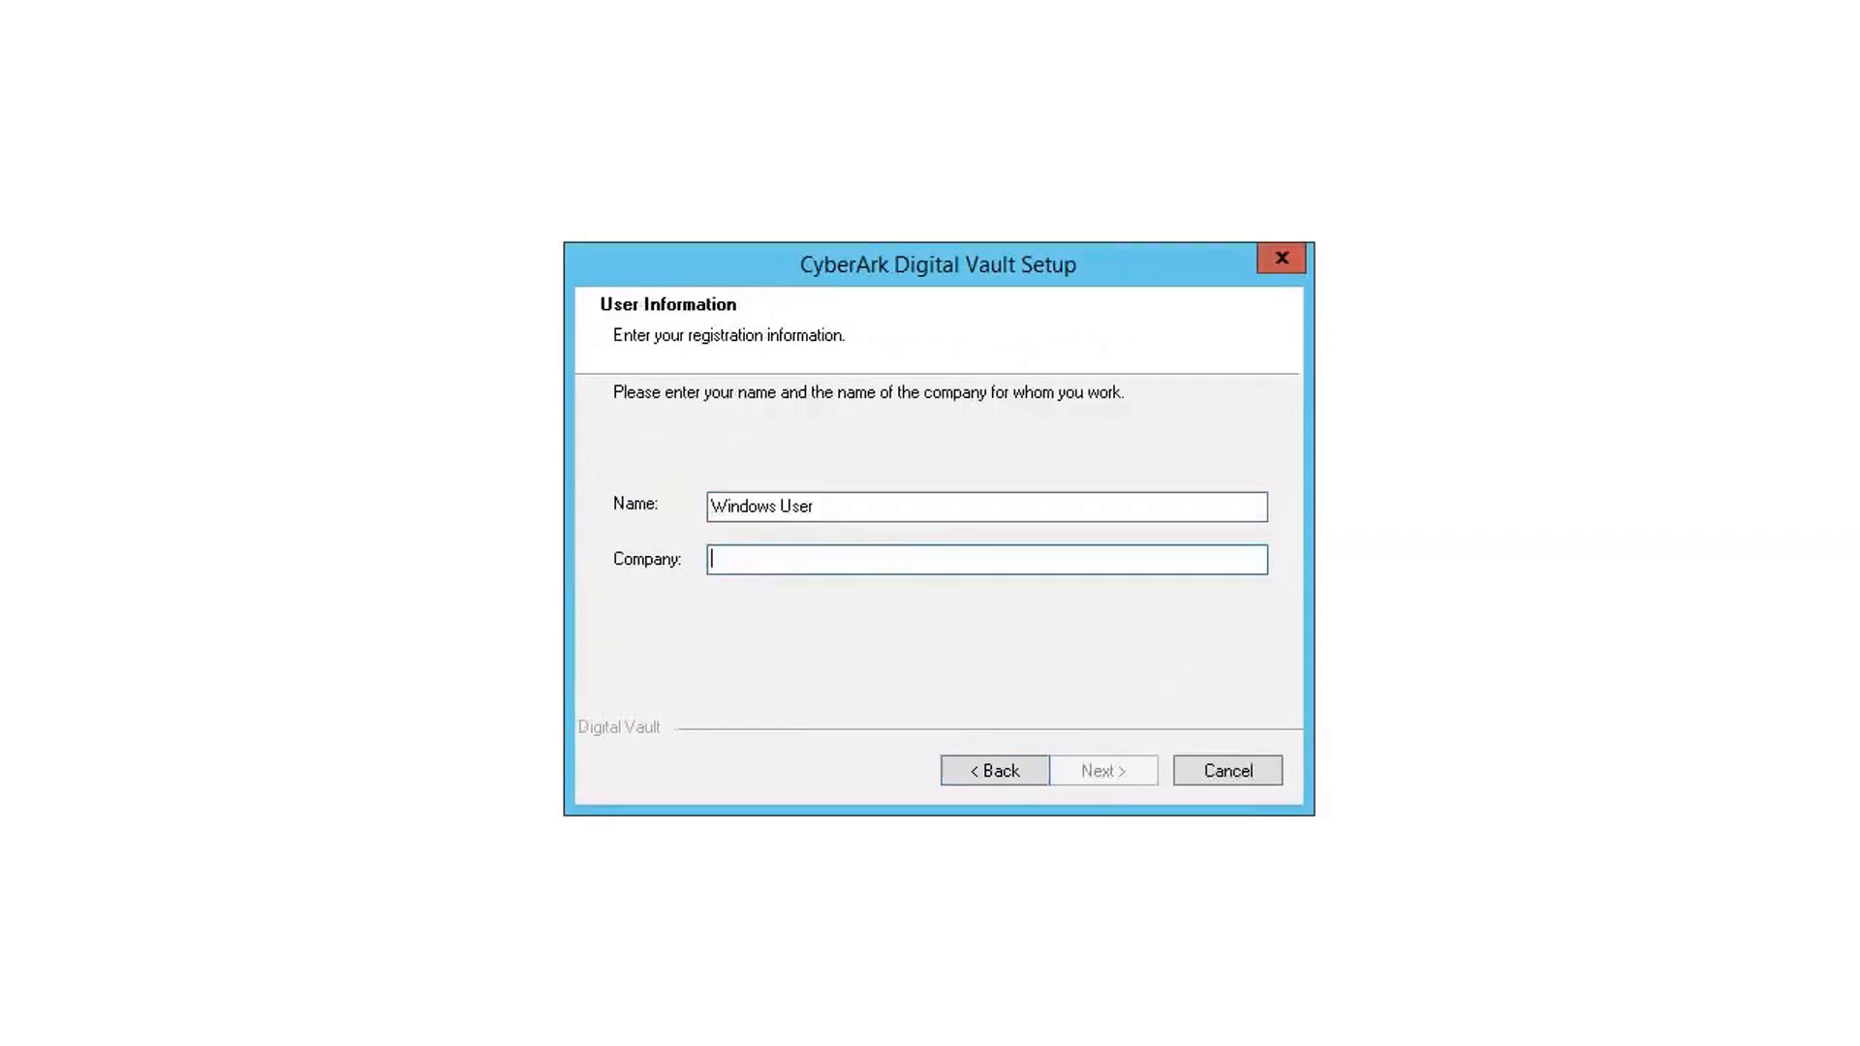
type("51Sec")
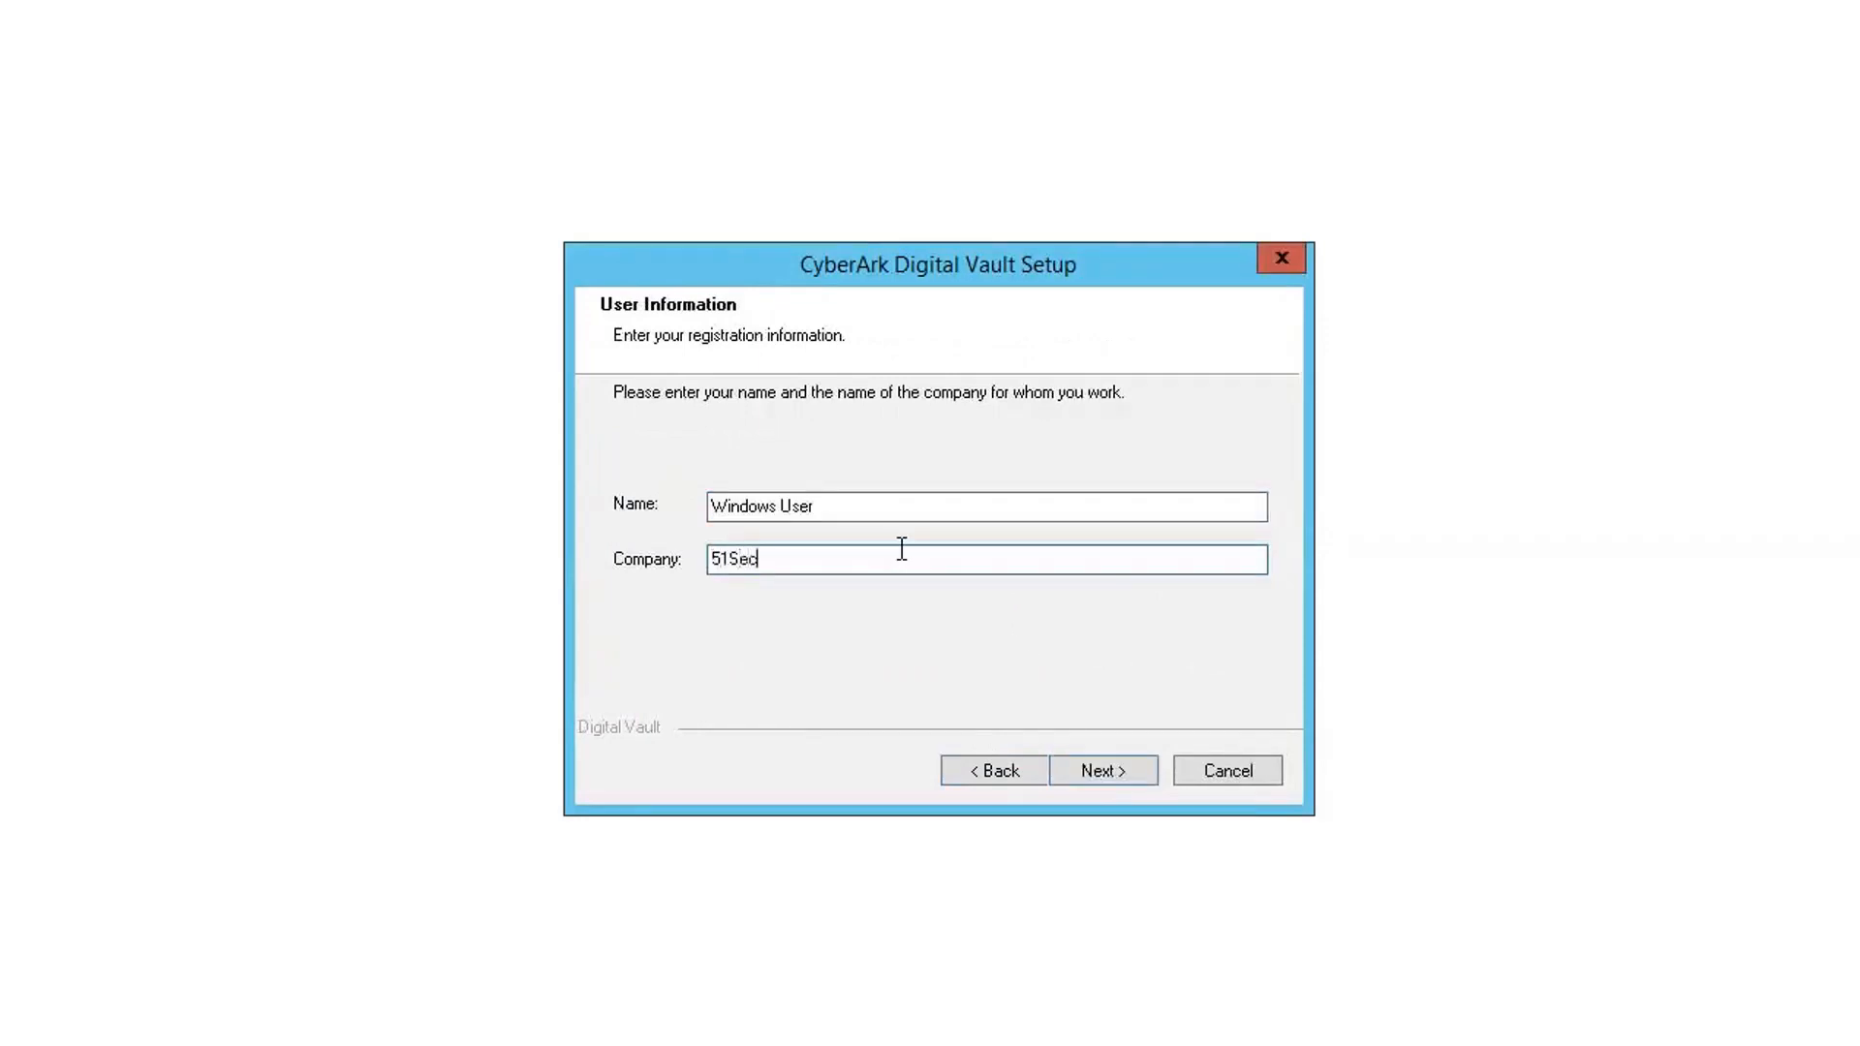
left_click(1106, 768)
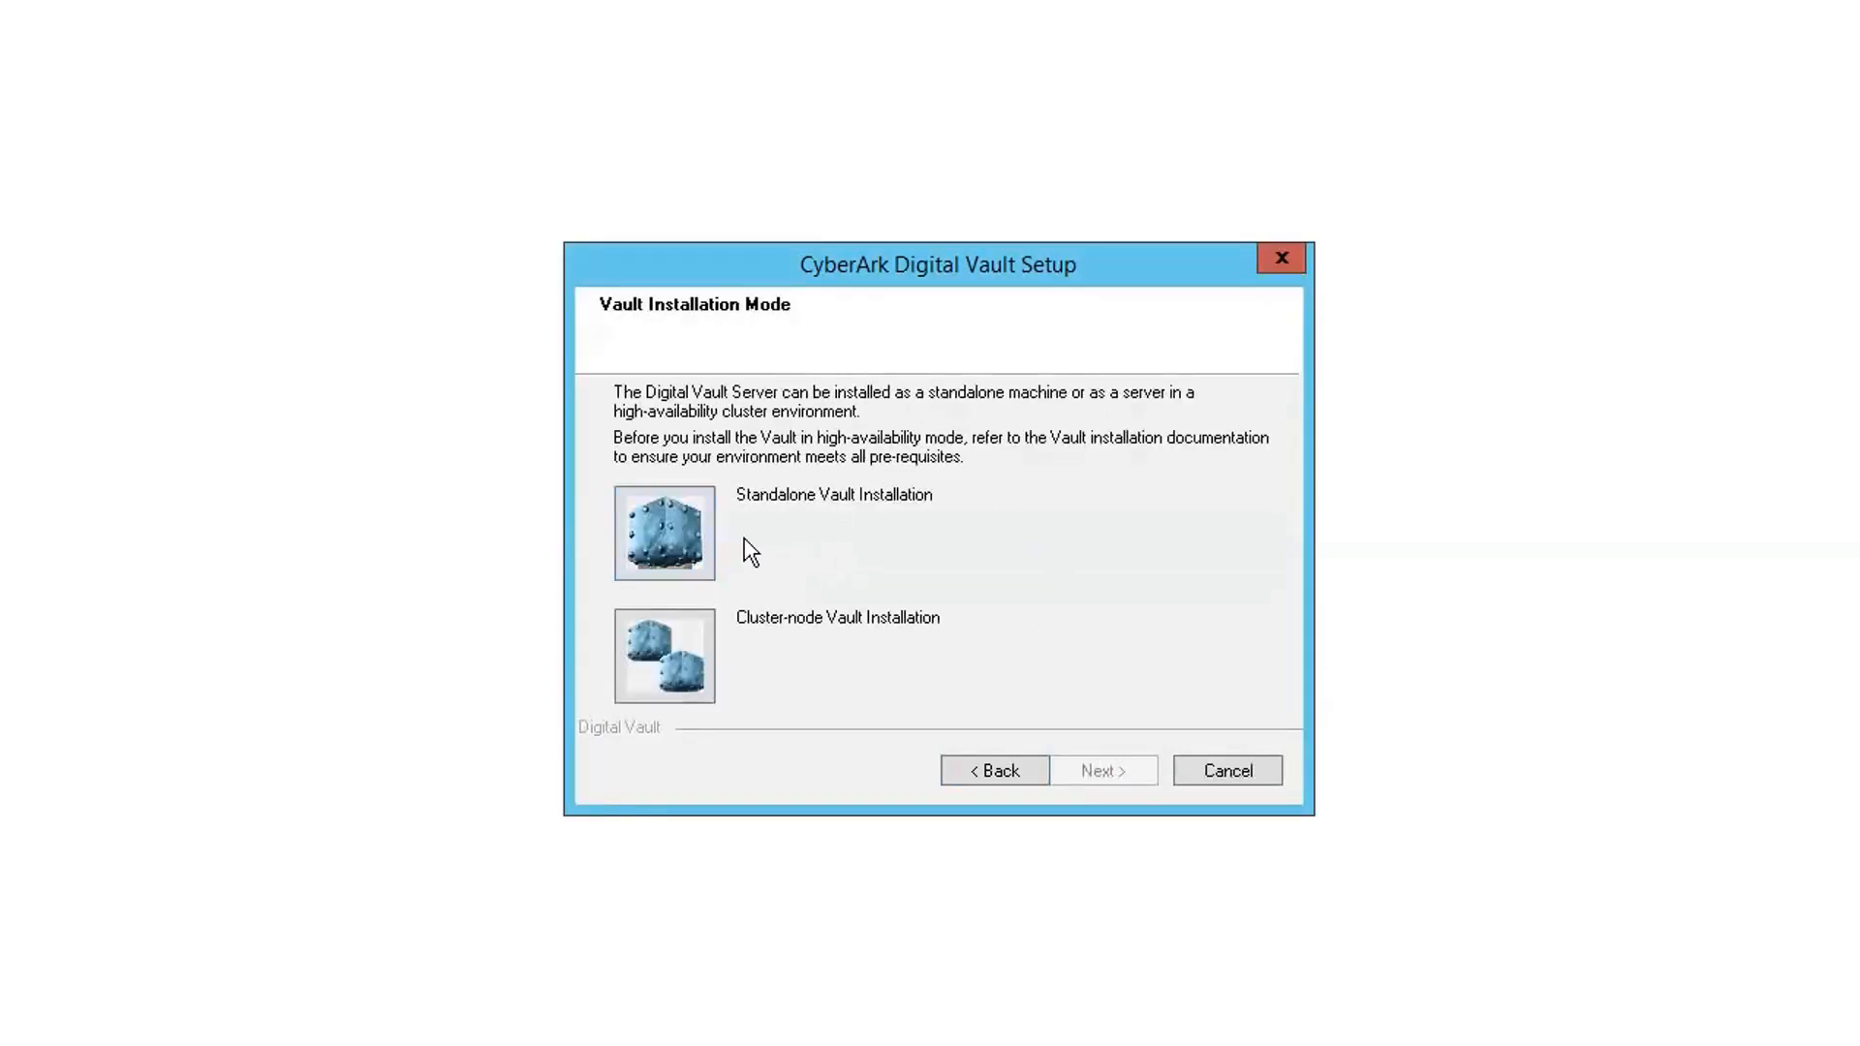
- Choose Standalone Vault Installation and keep the default installation and Safes folders
left_click(653, 543)
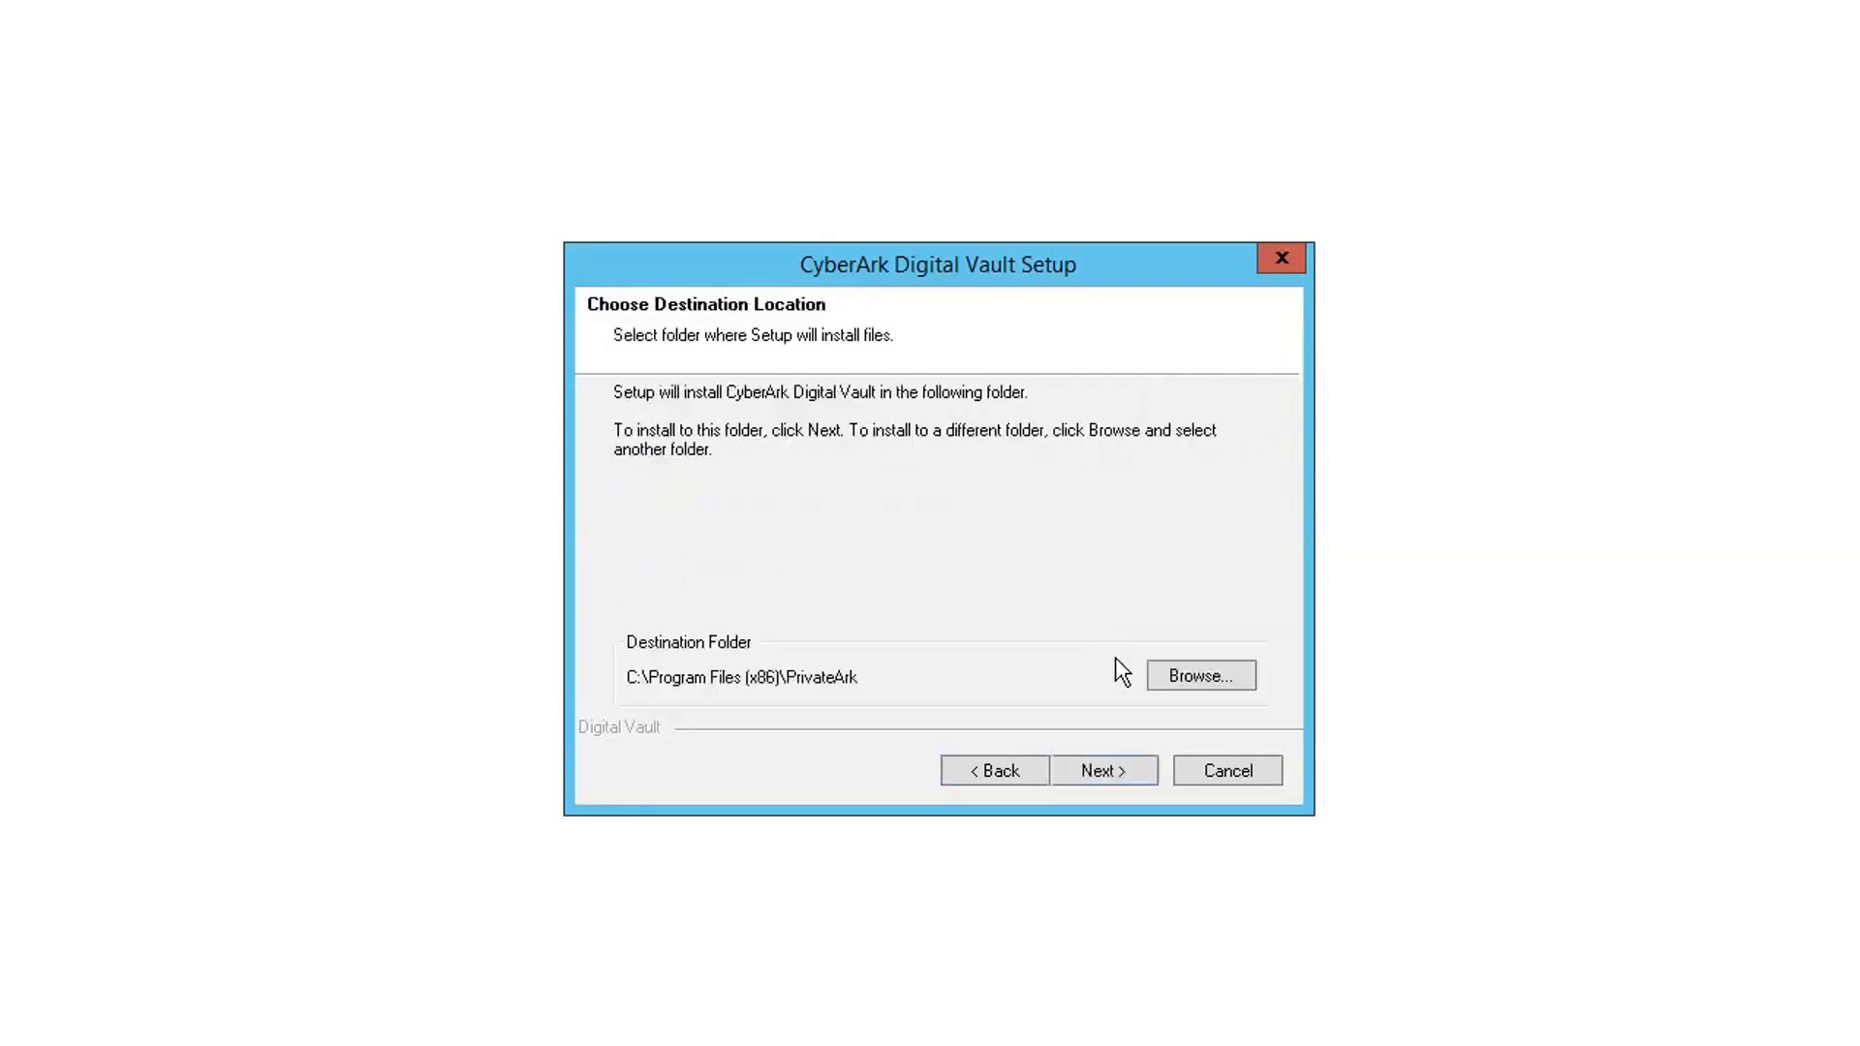
left_click(1121, 768)
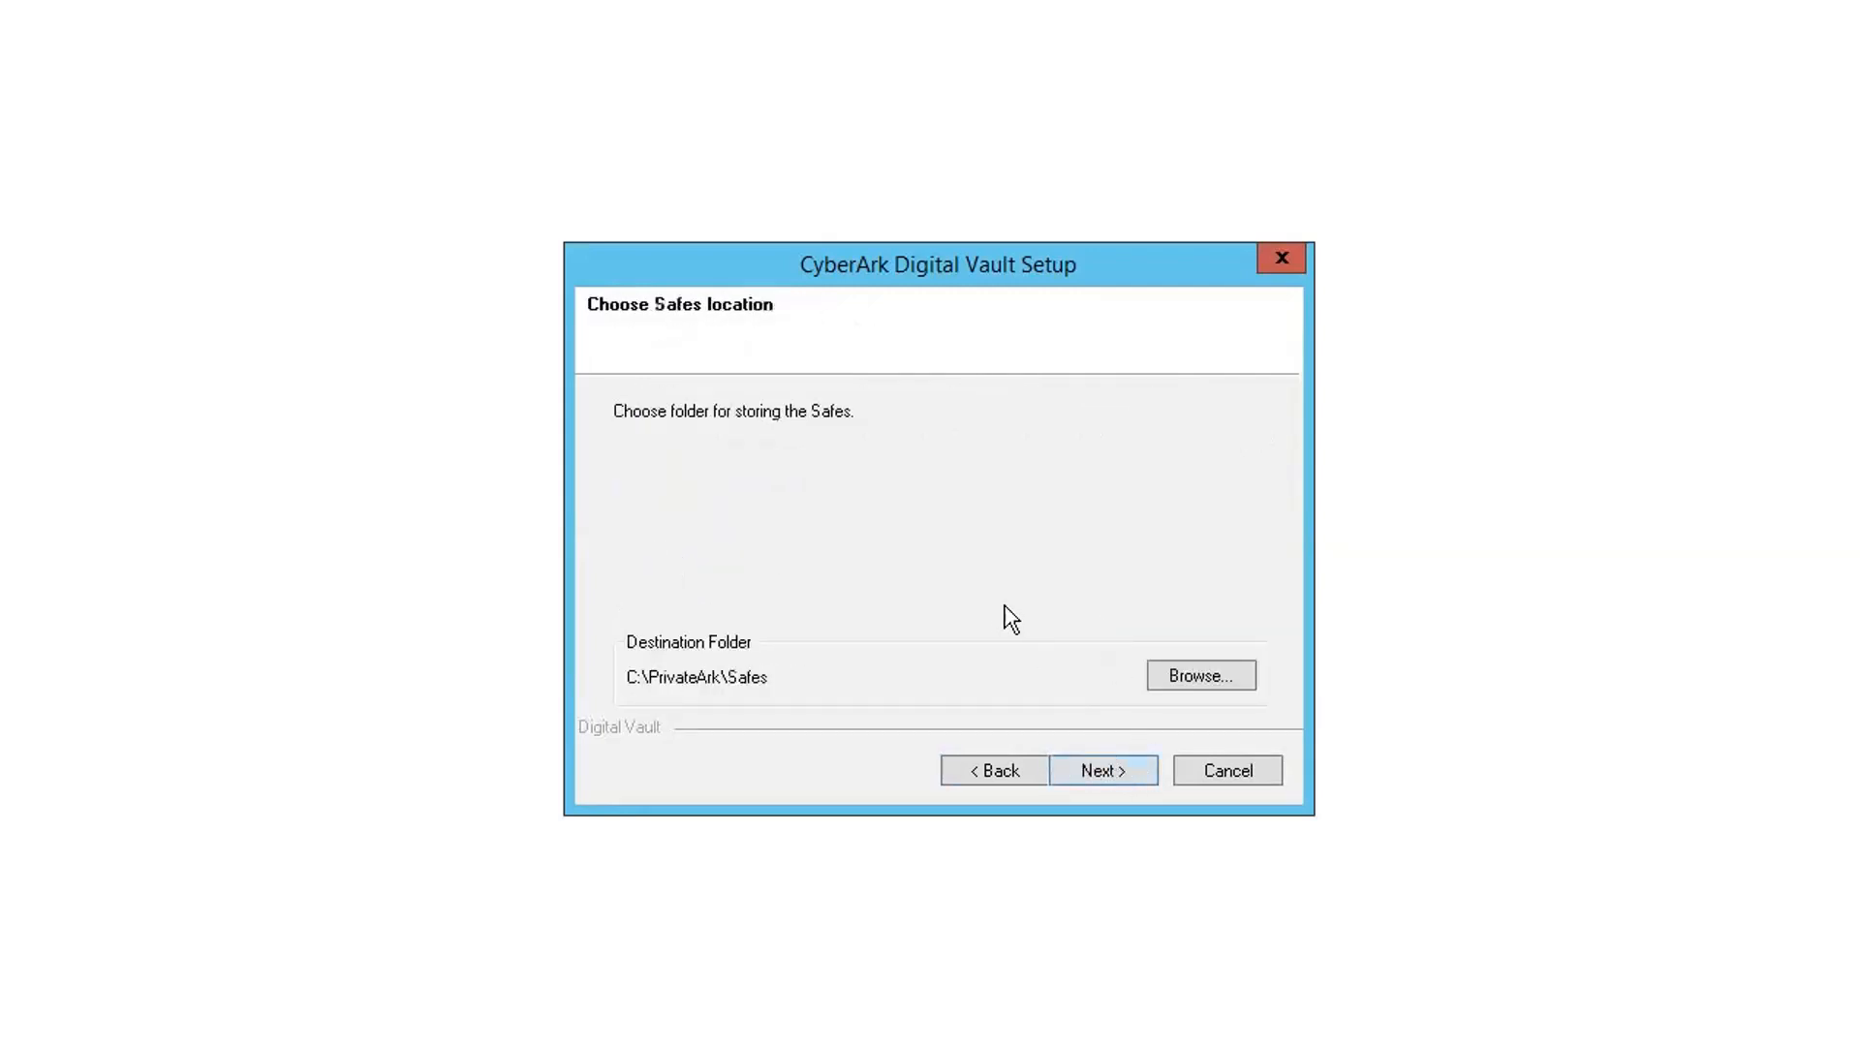
left_click(1124, 781)
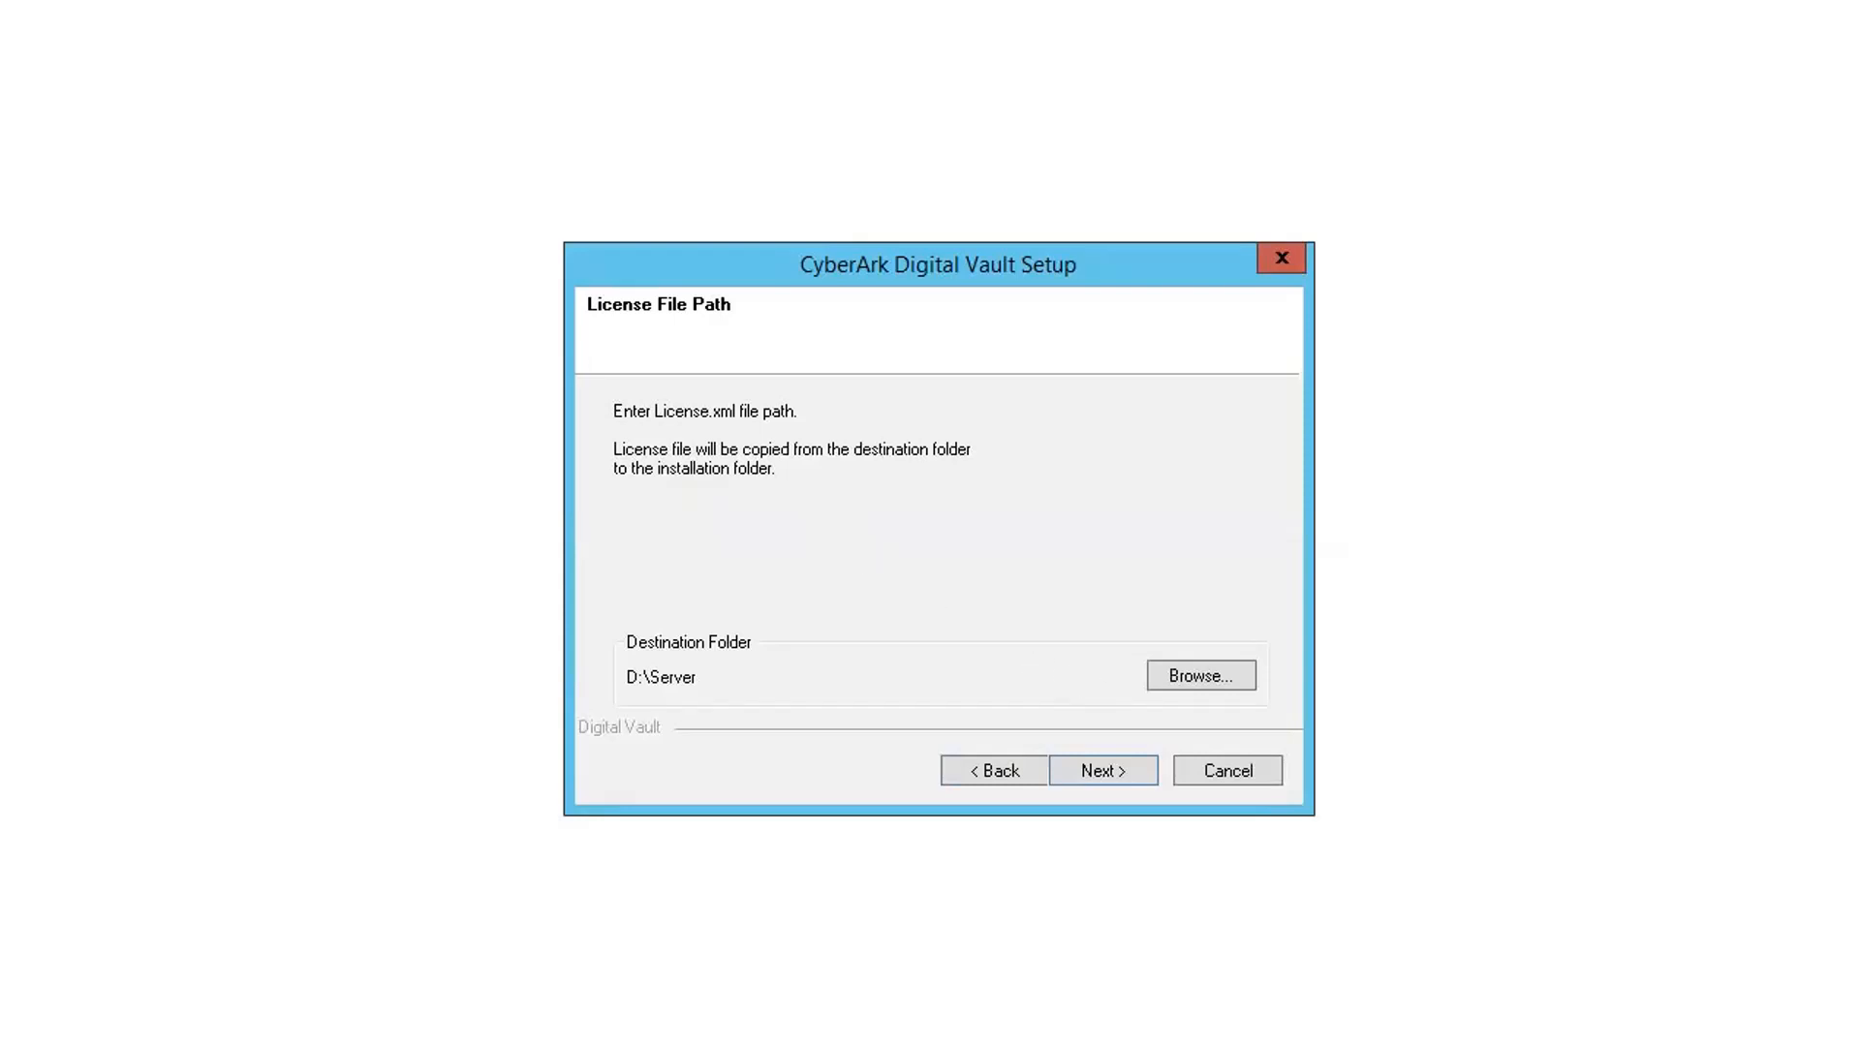
- Set the license file path to Downloads\License and Operator Keys\License, skipping the disc prompts
left_click(1173, 677)
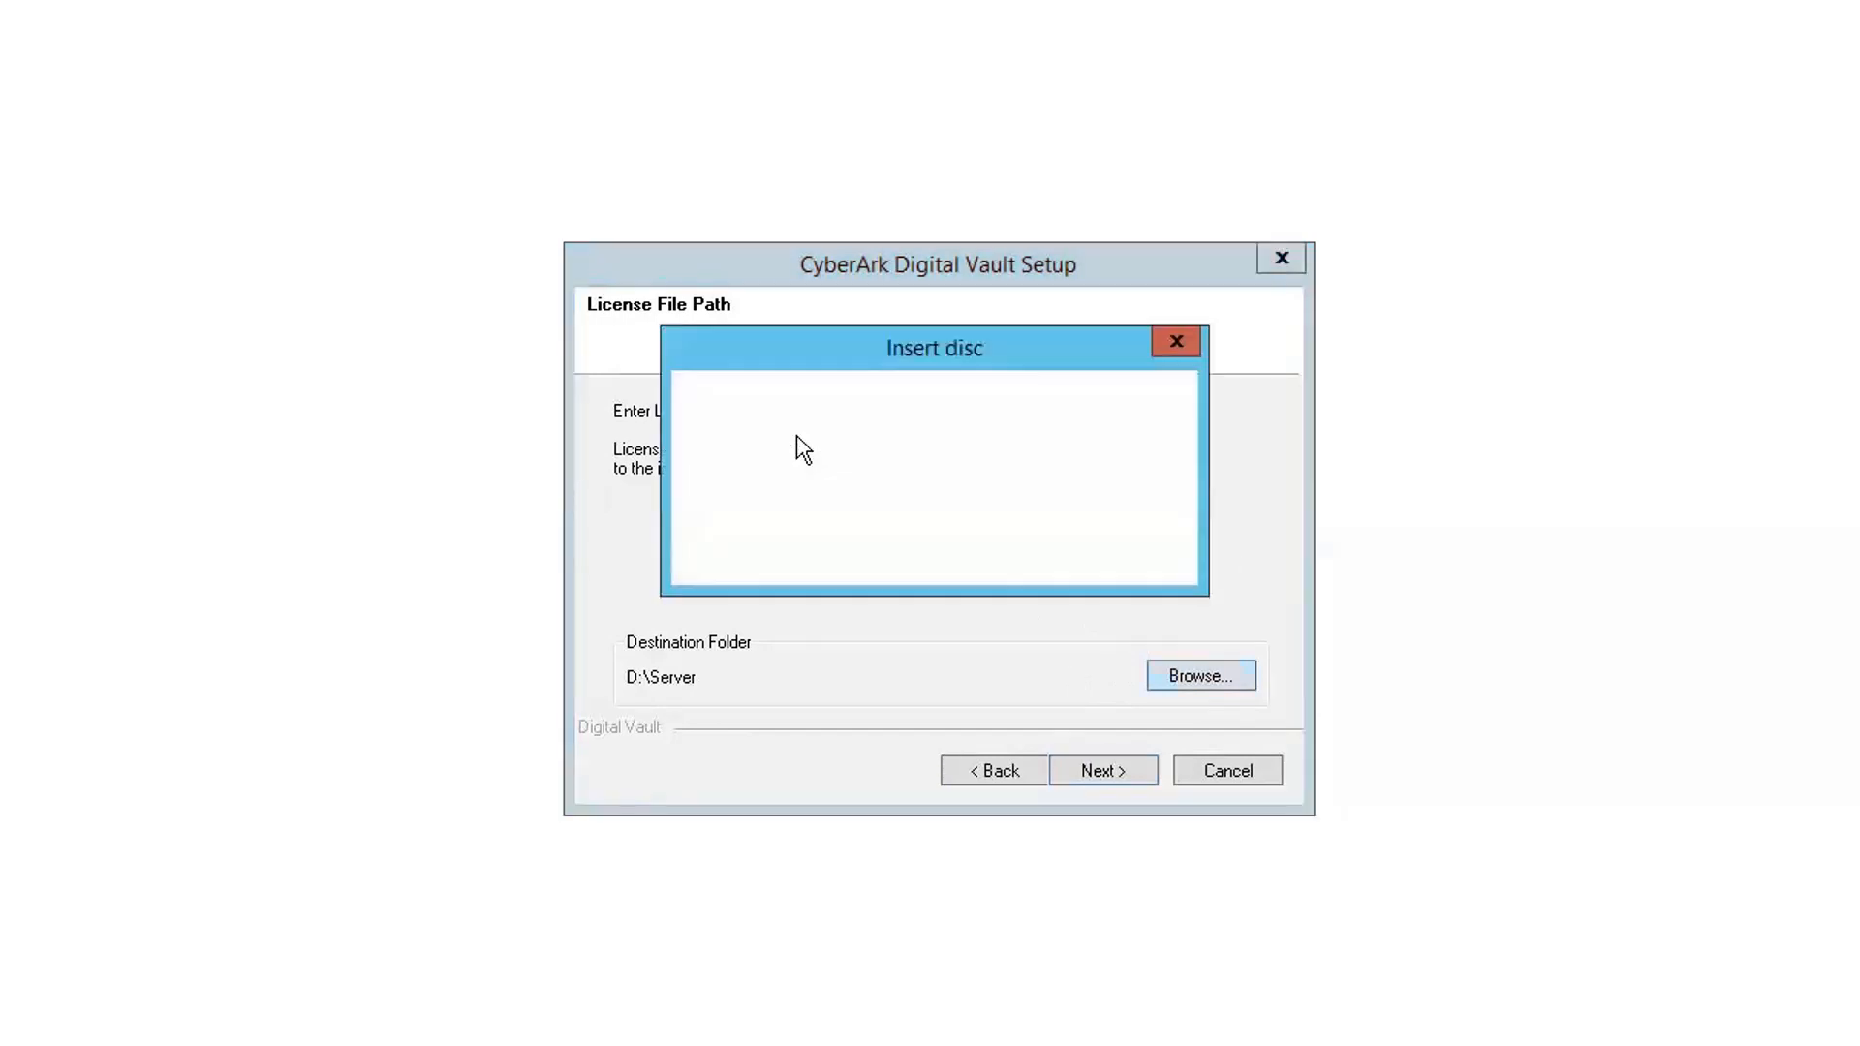
left_click(1133, 518)
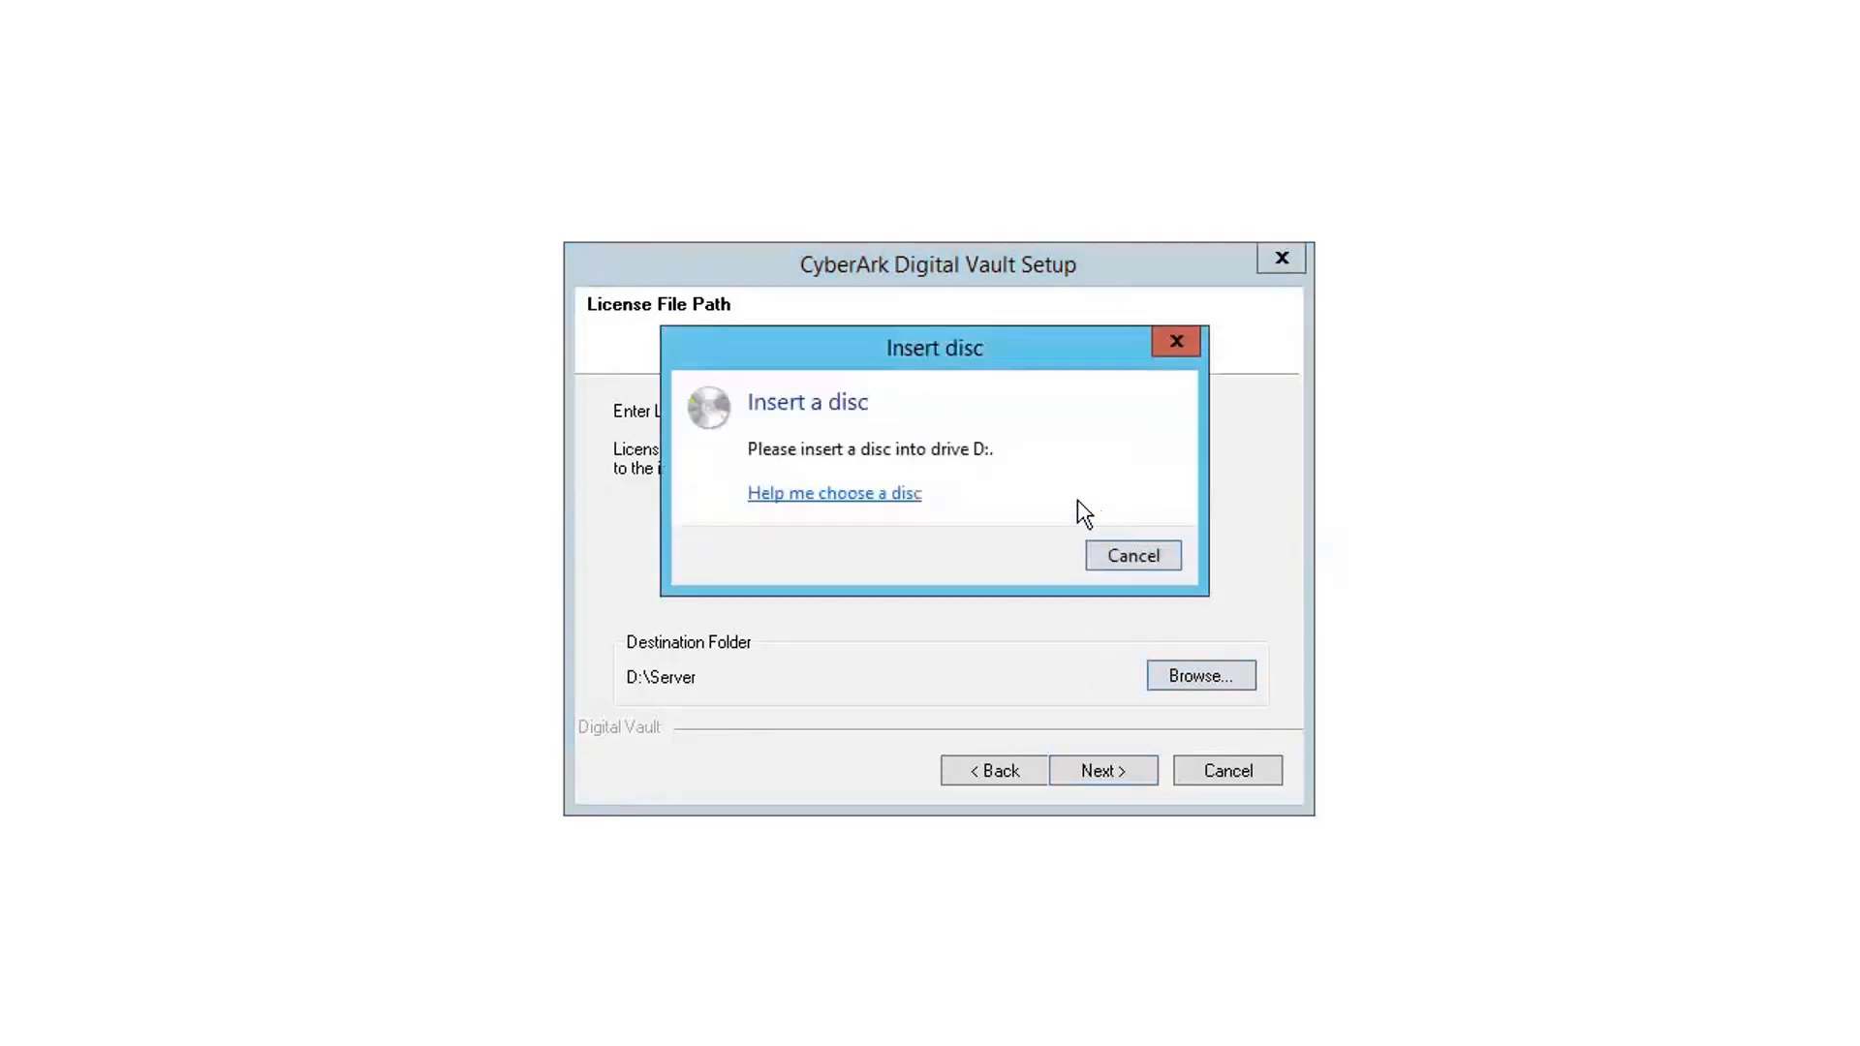
left_click(1137, 558)
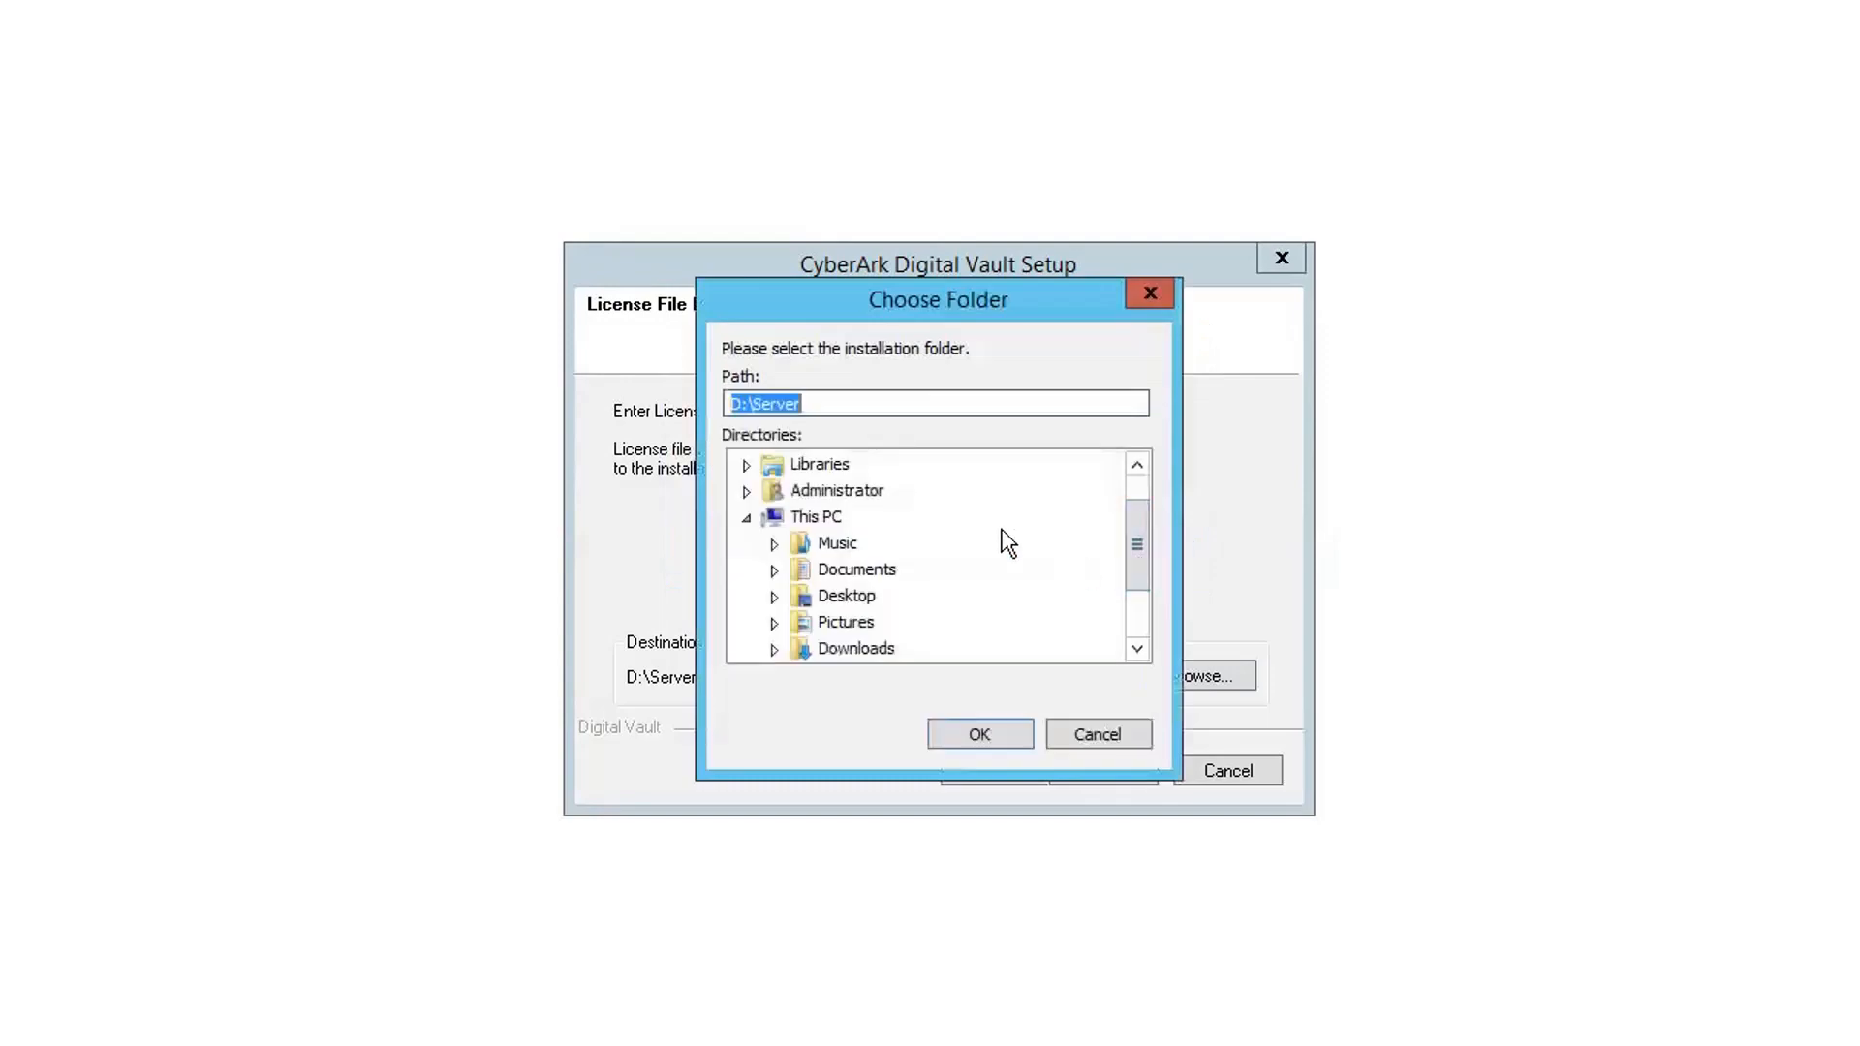
left_click(866, 649)
scroll(1142, 614, "down", 2)
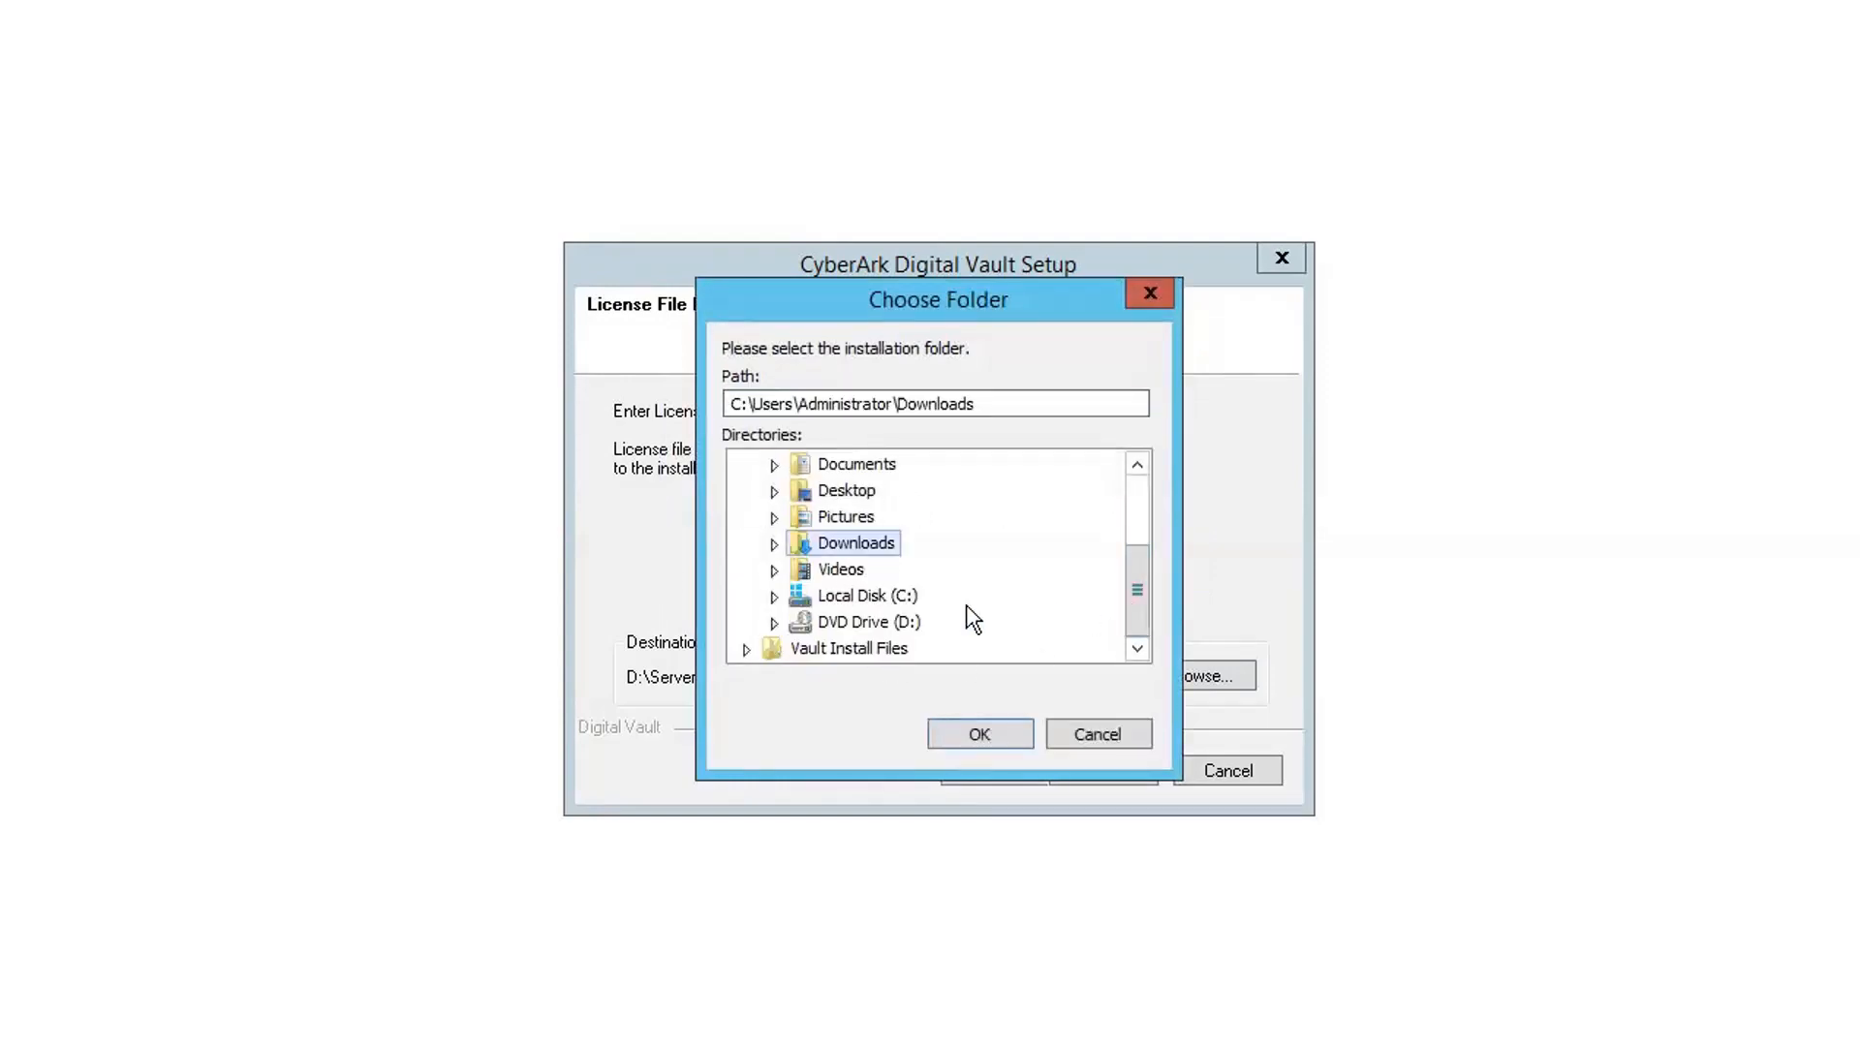
left_click(775, 544)
left_click(802, 571)
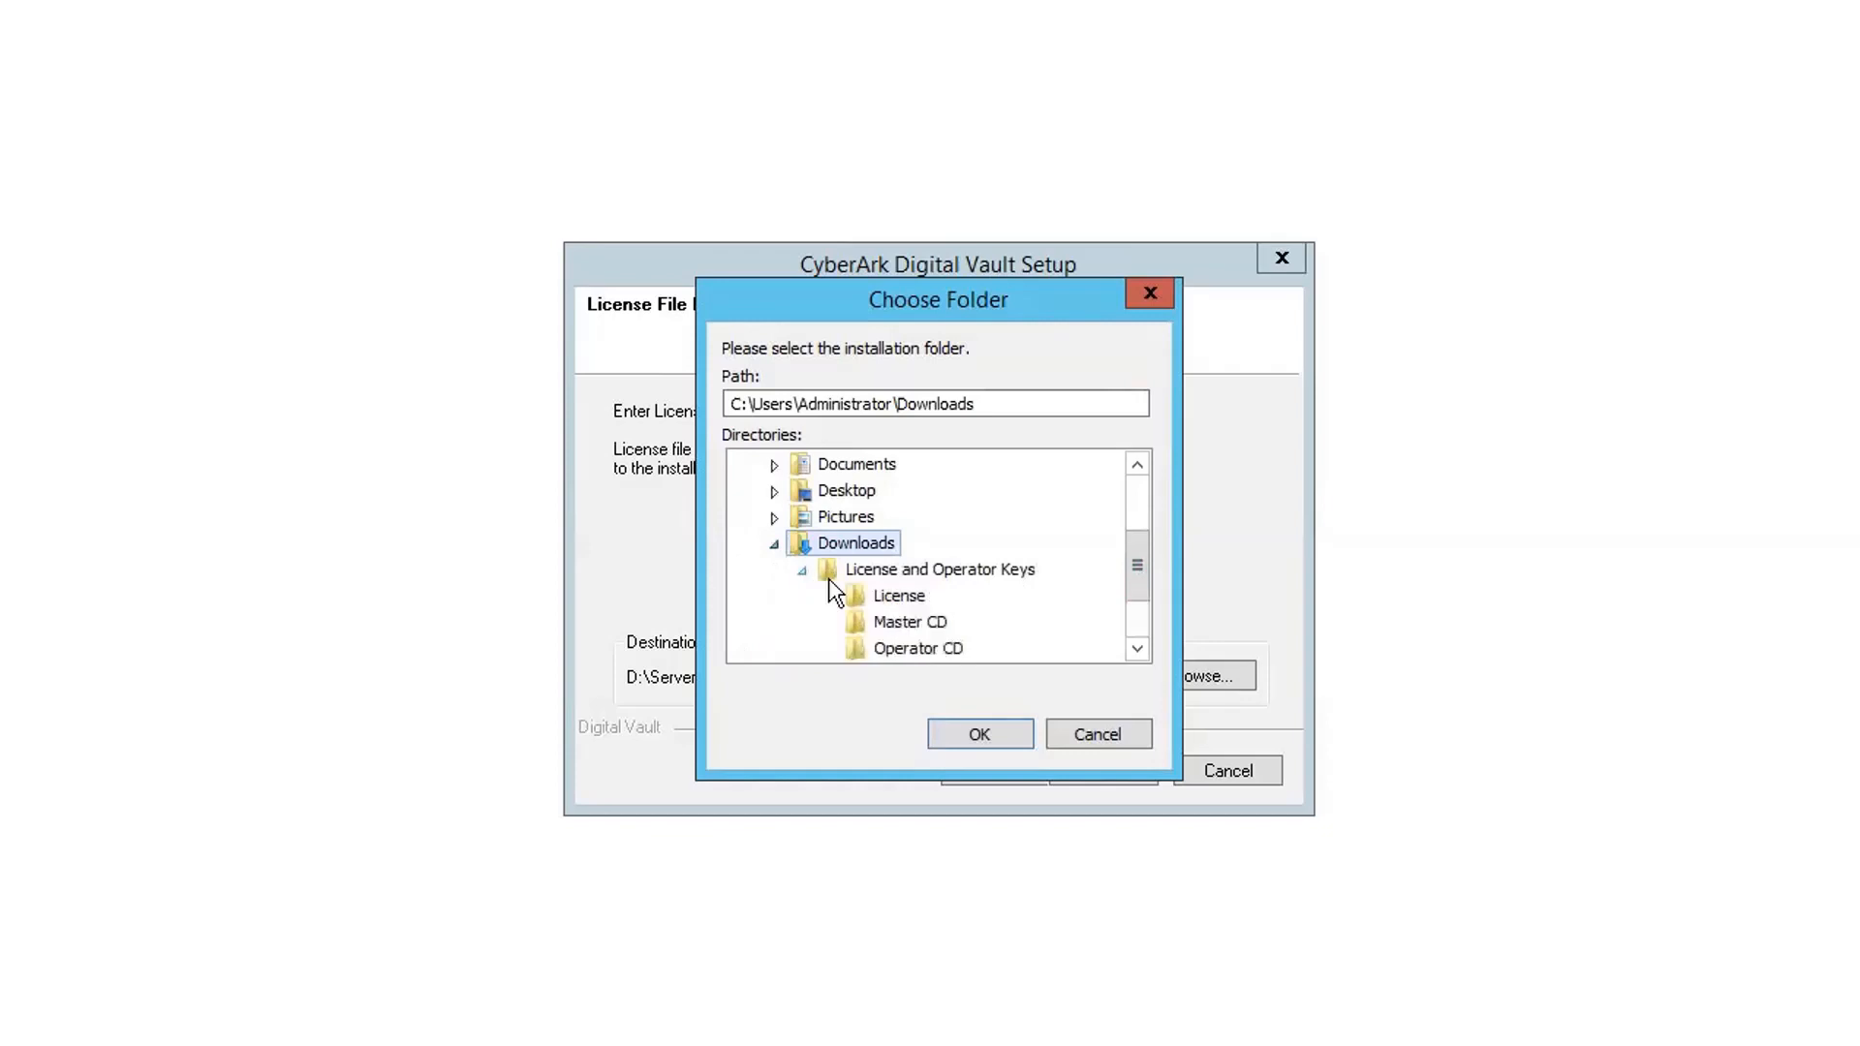
left_click(894, 595)
left_click(993, 736)
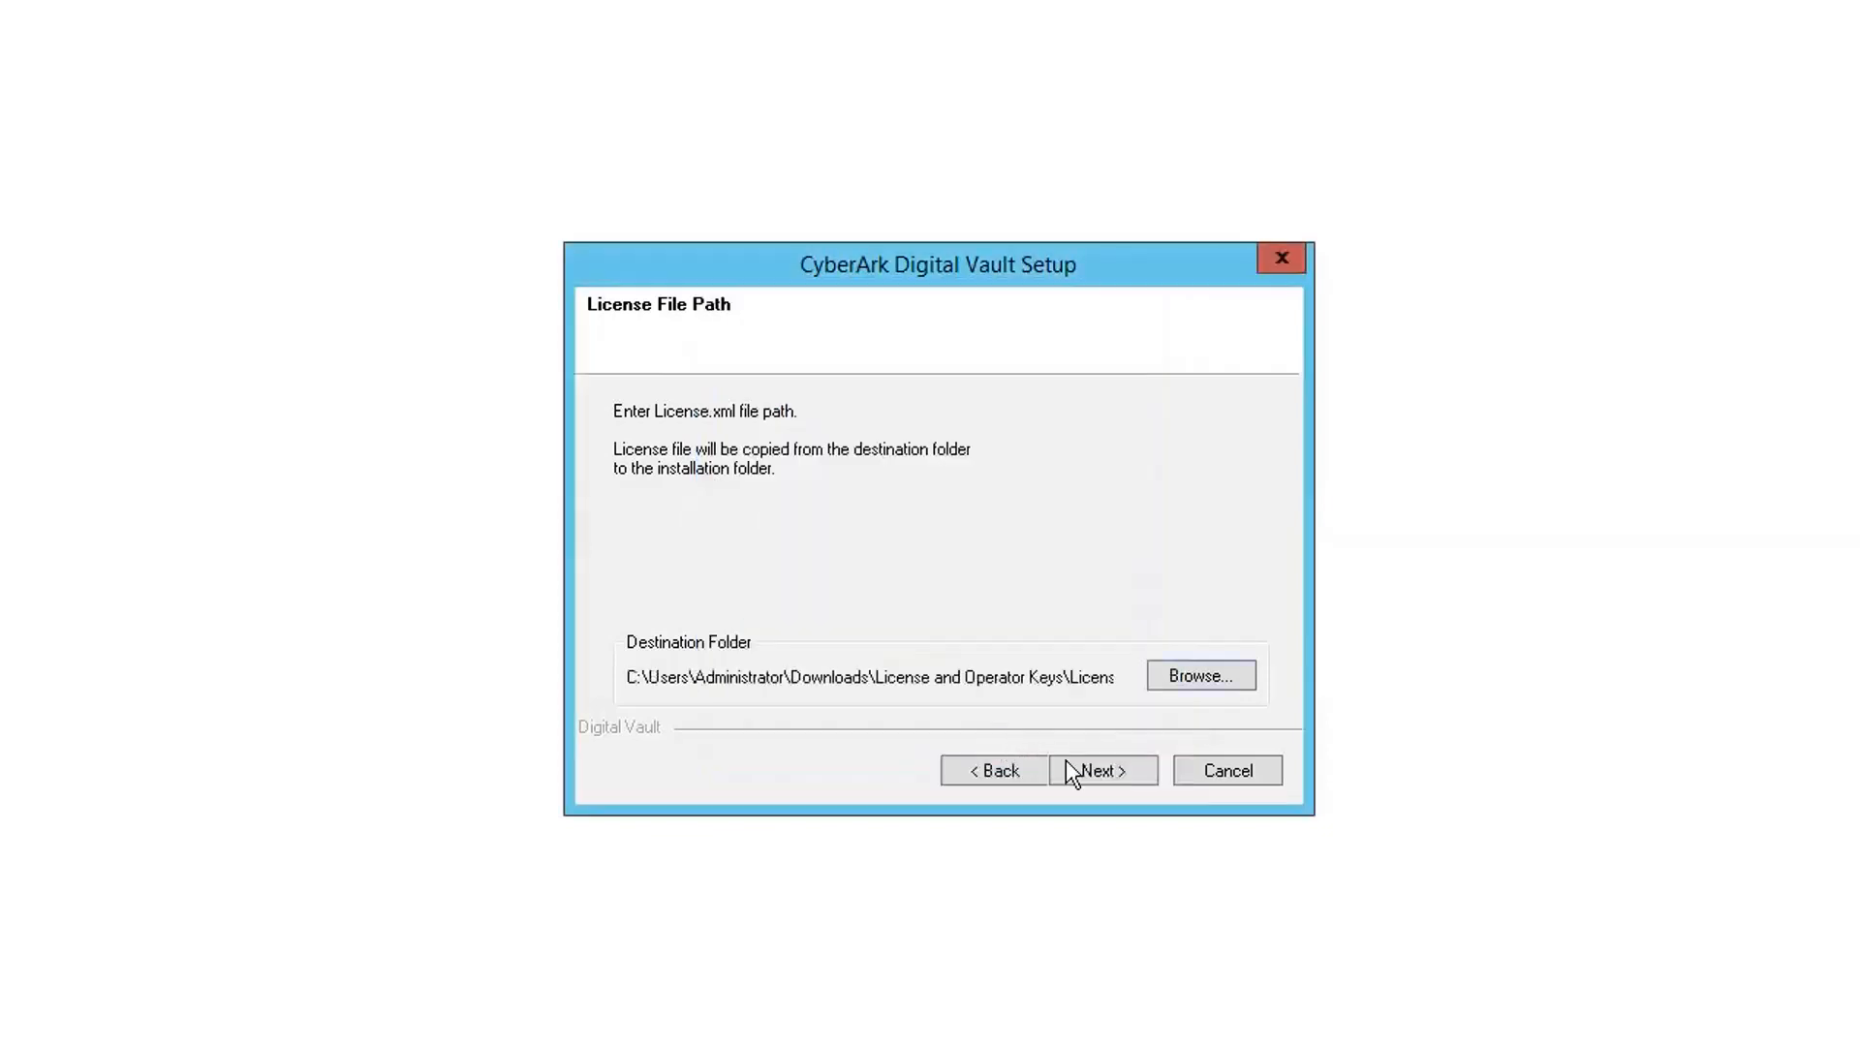
left_click(1114, 783)
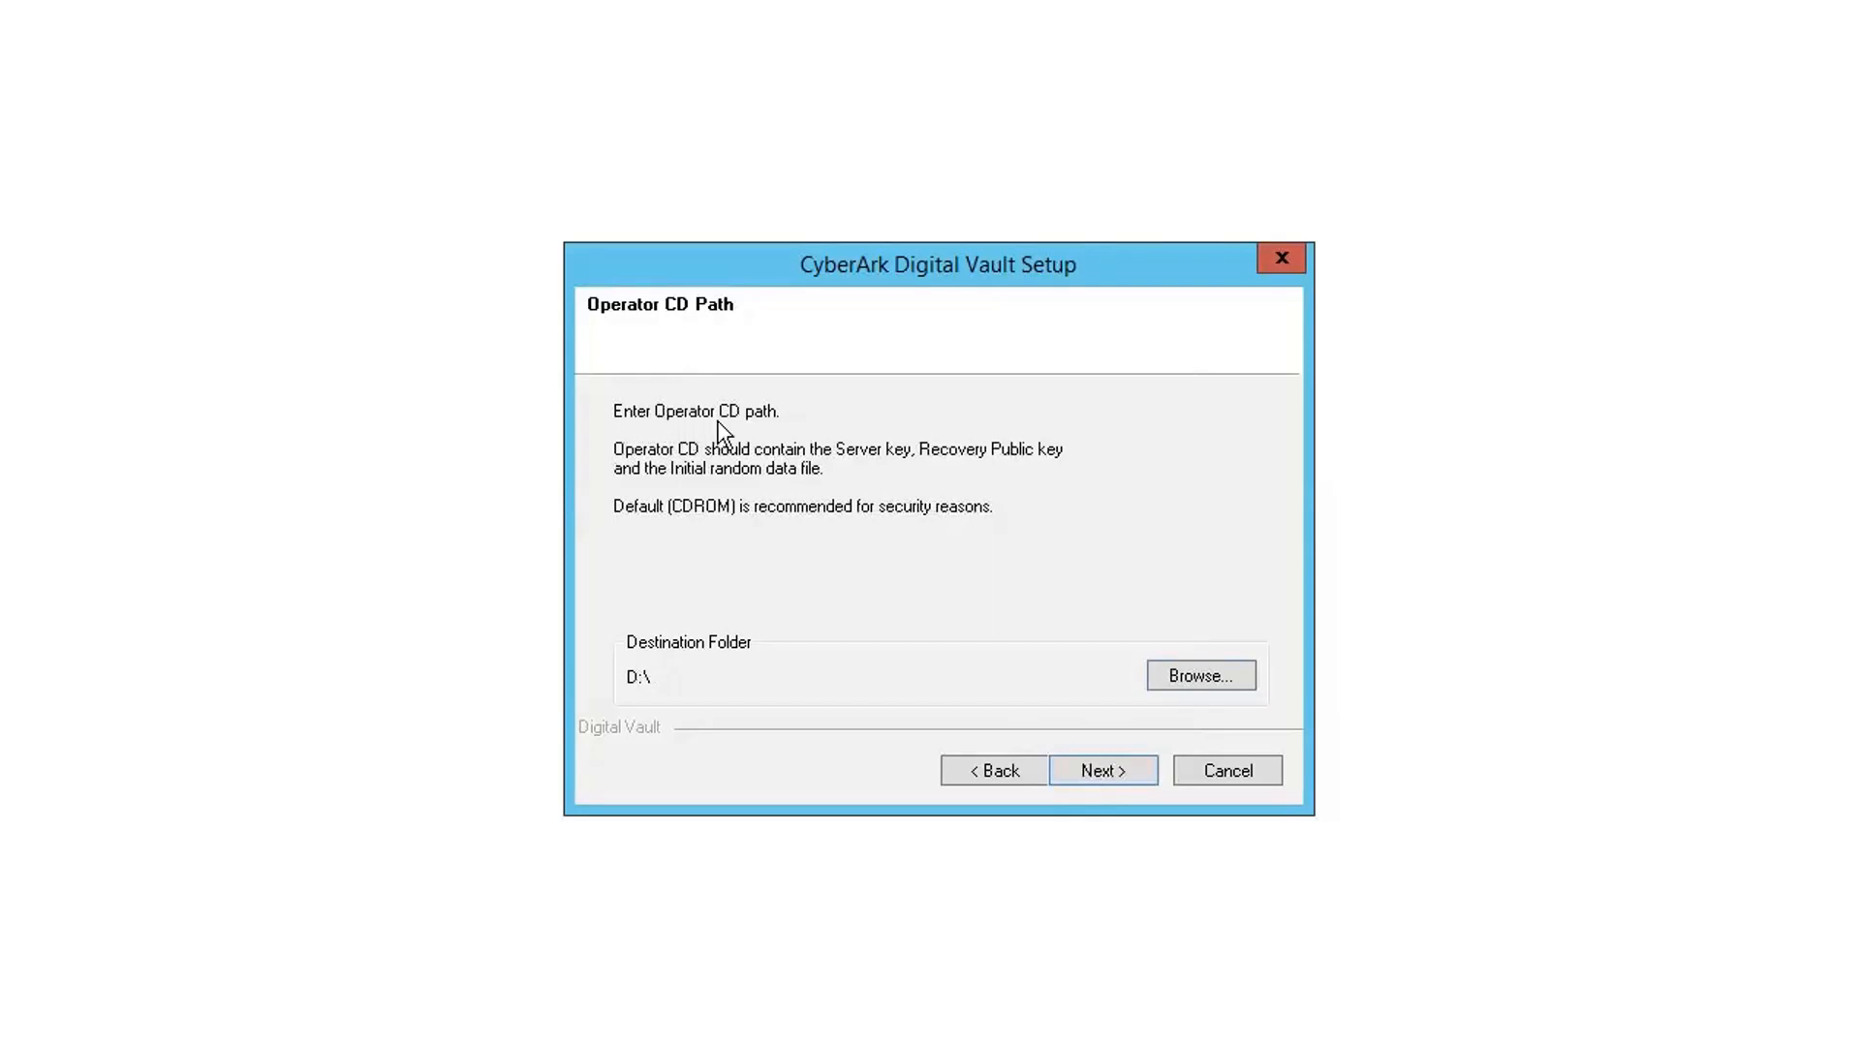
- Set the Operator CD path to Downloads\License and Operator Keys\Operator CD and skip Remote Control Agent configuration
left_click(1197, 675)
left_click(1135, 514)
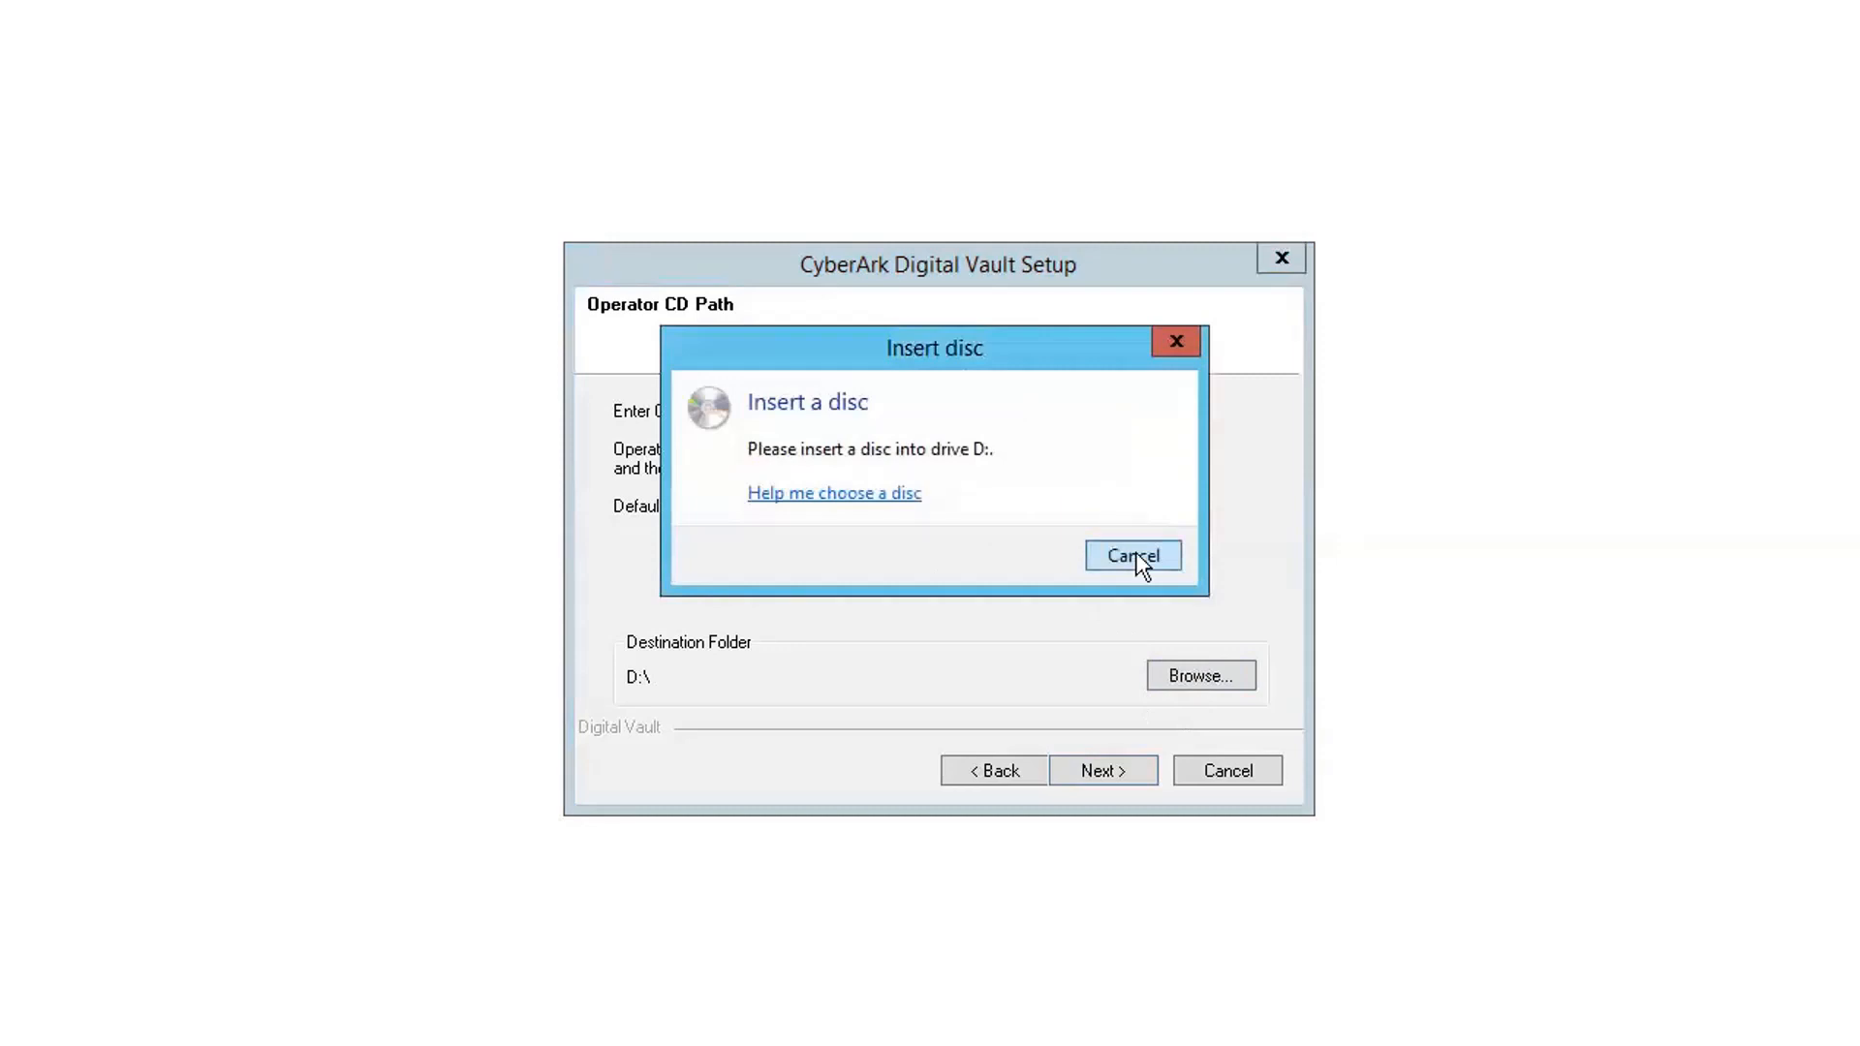
left_click(1137, 558)
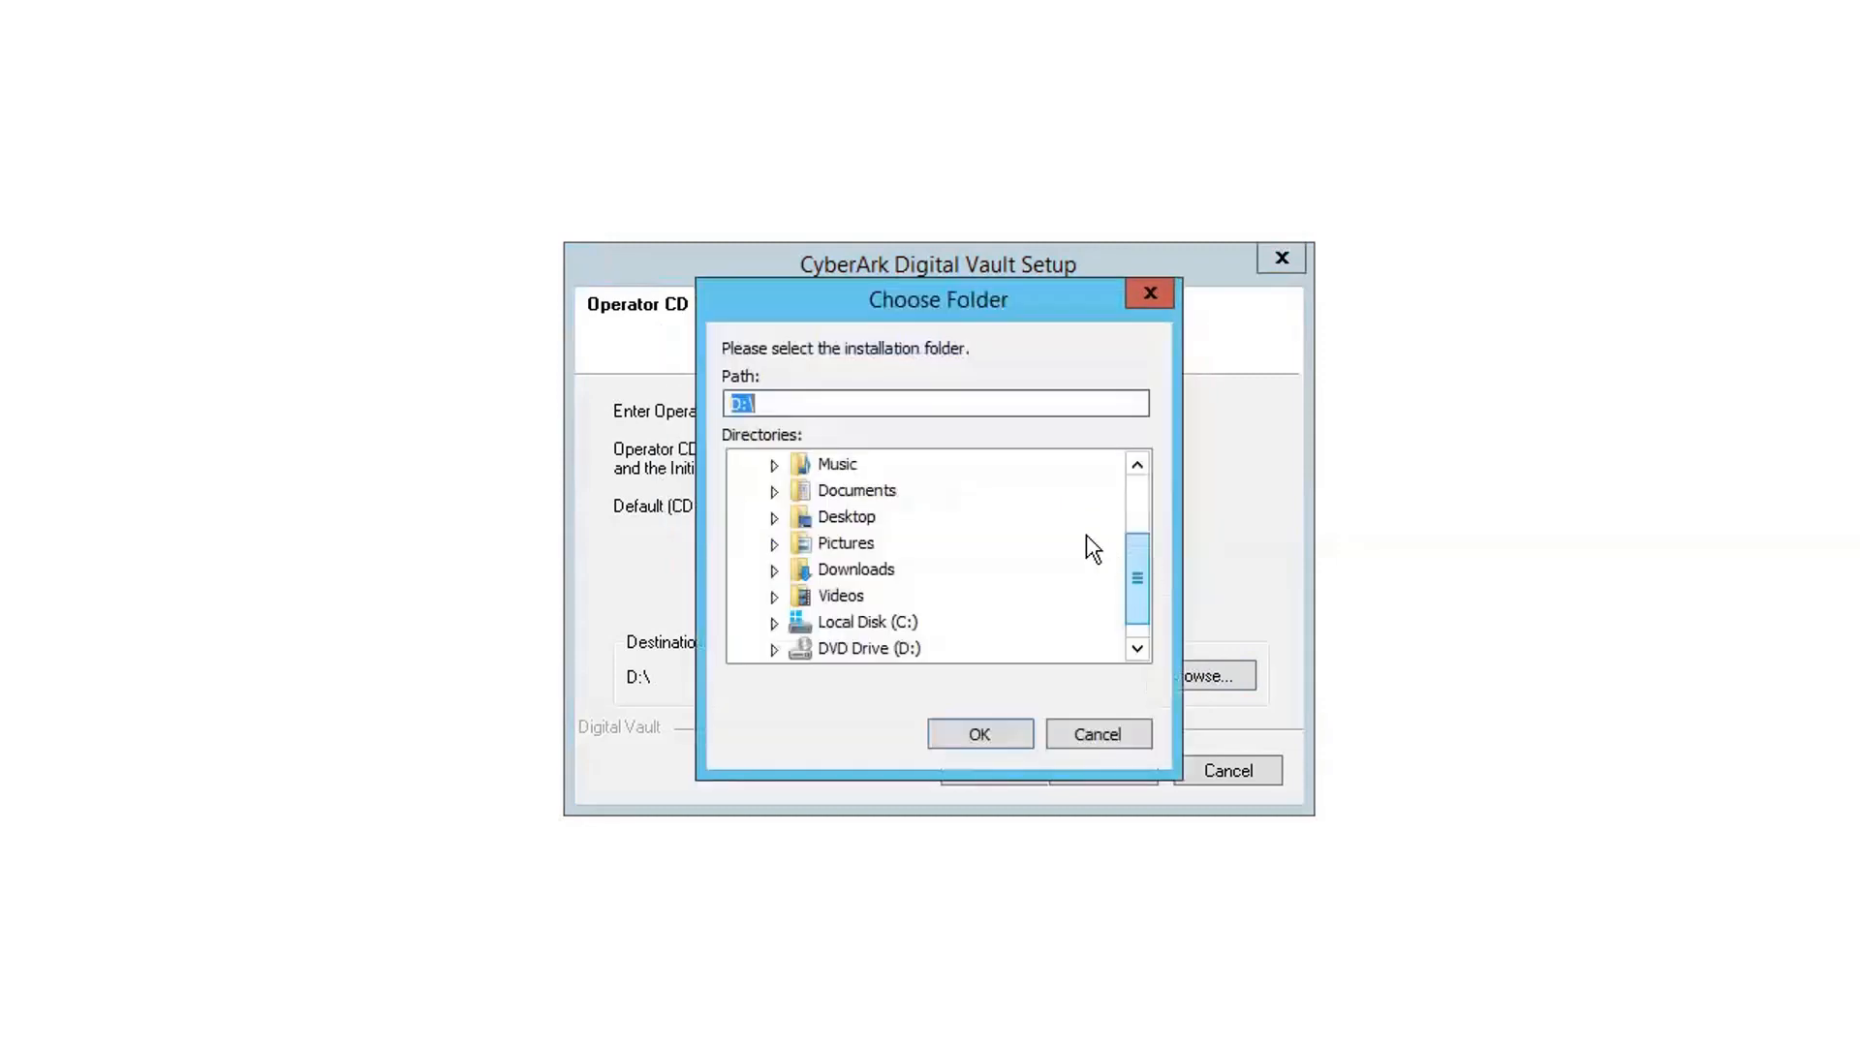
left_click(773, 570)
left_click(800, 598)
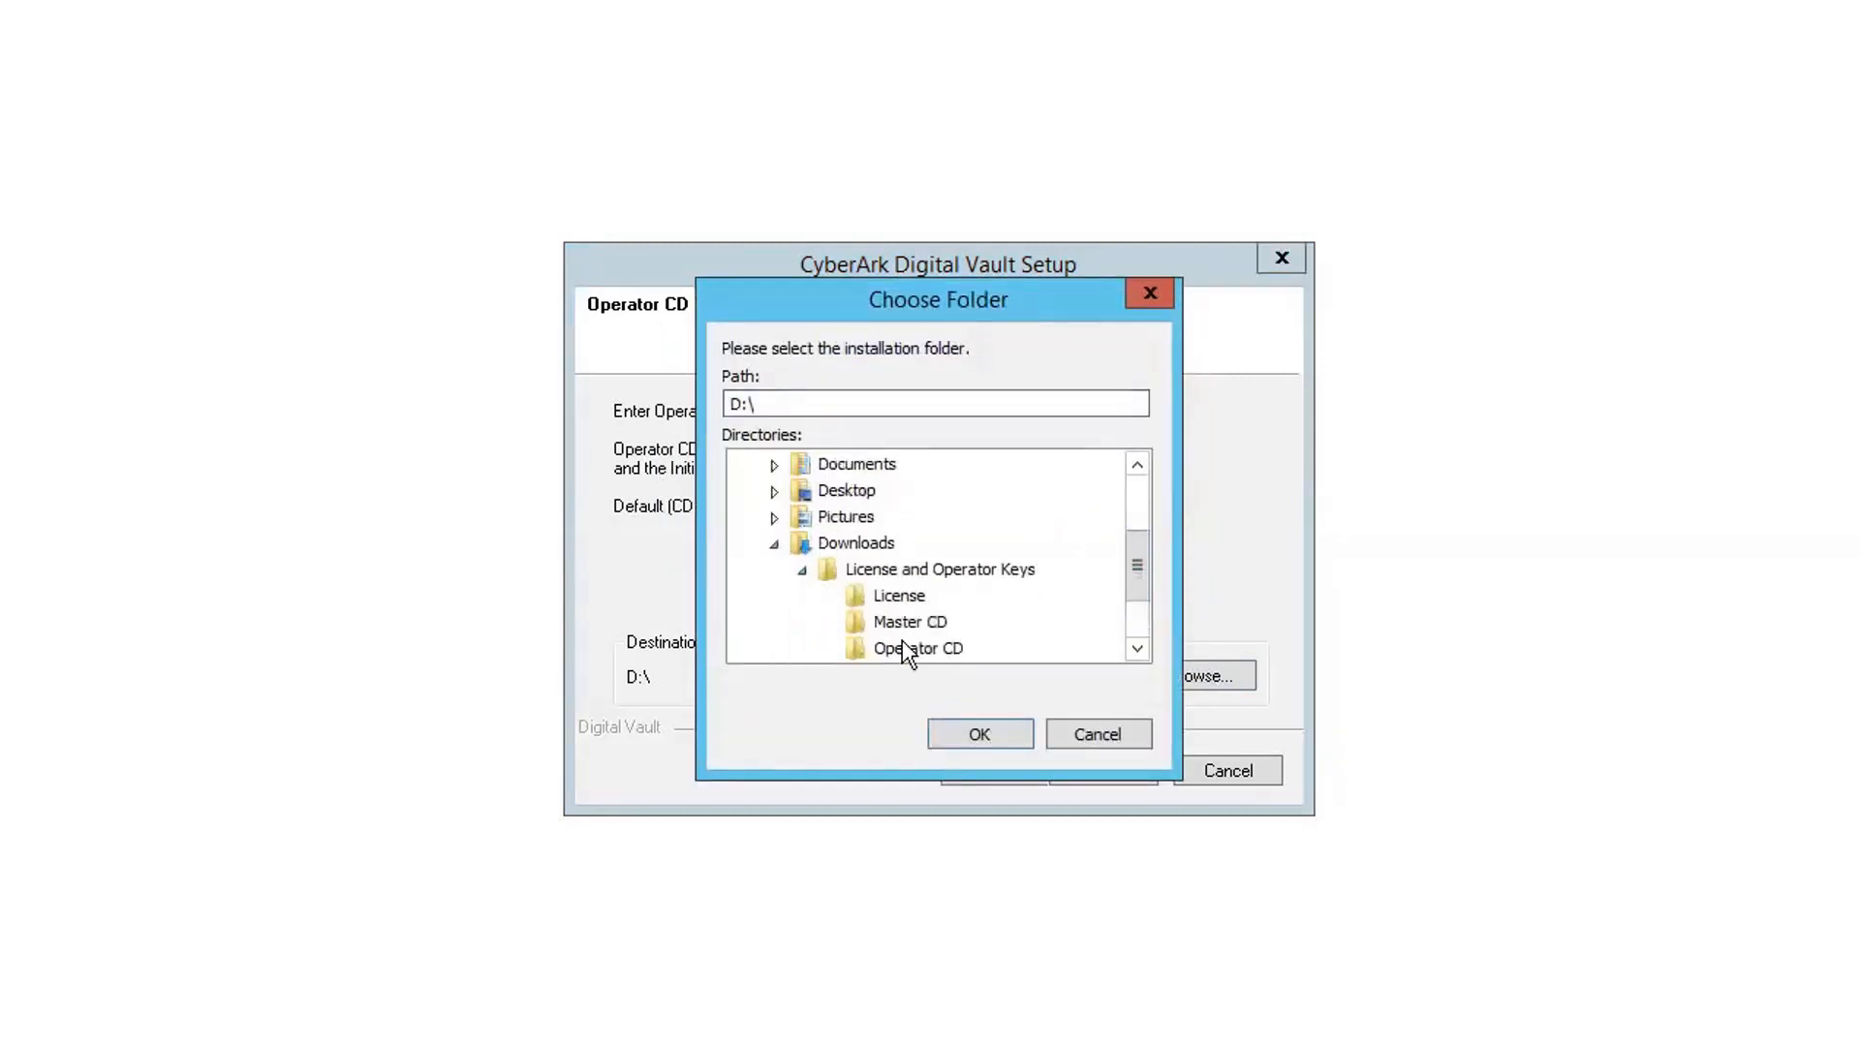
left_click(916, 648)
left_click(996, 738)
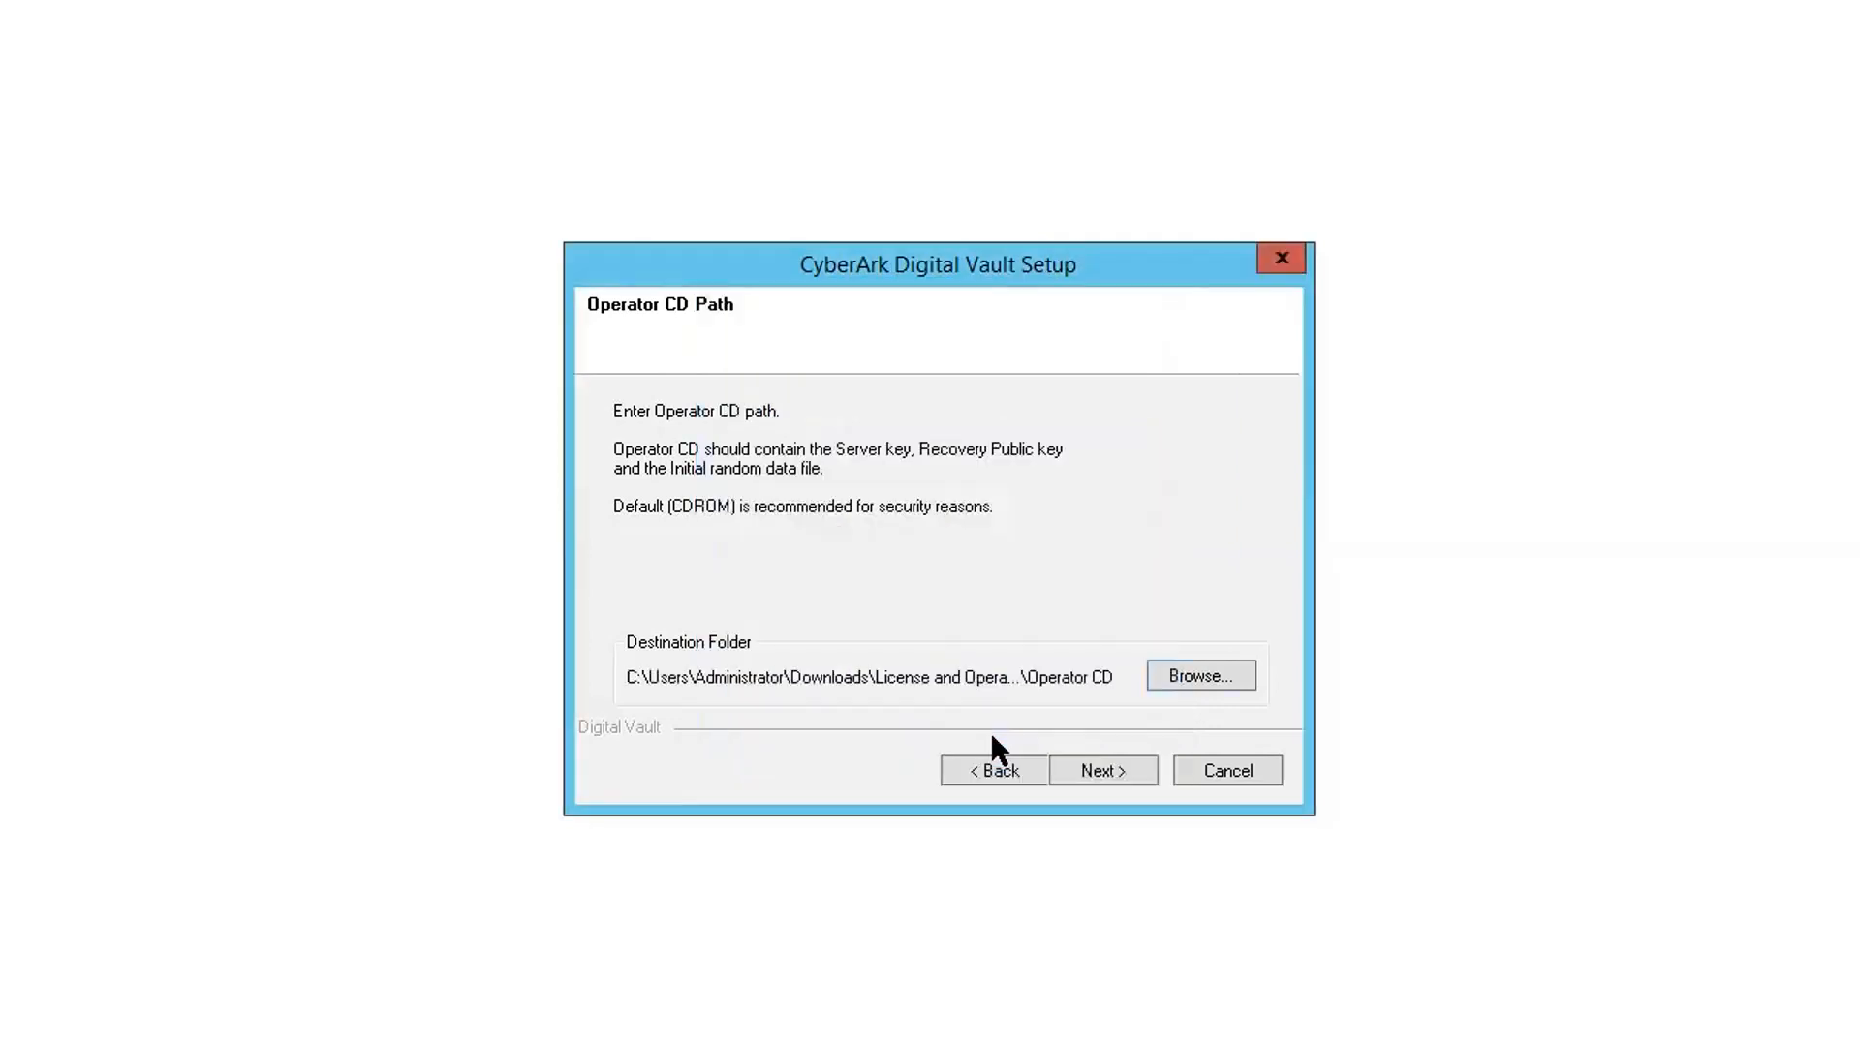
left_click(1102, 772)
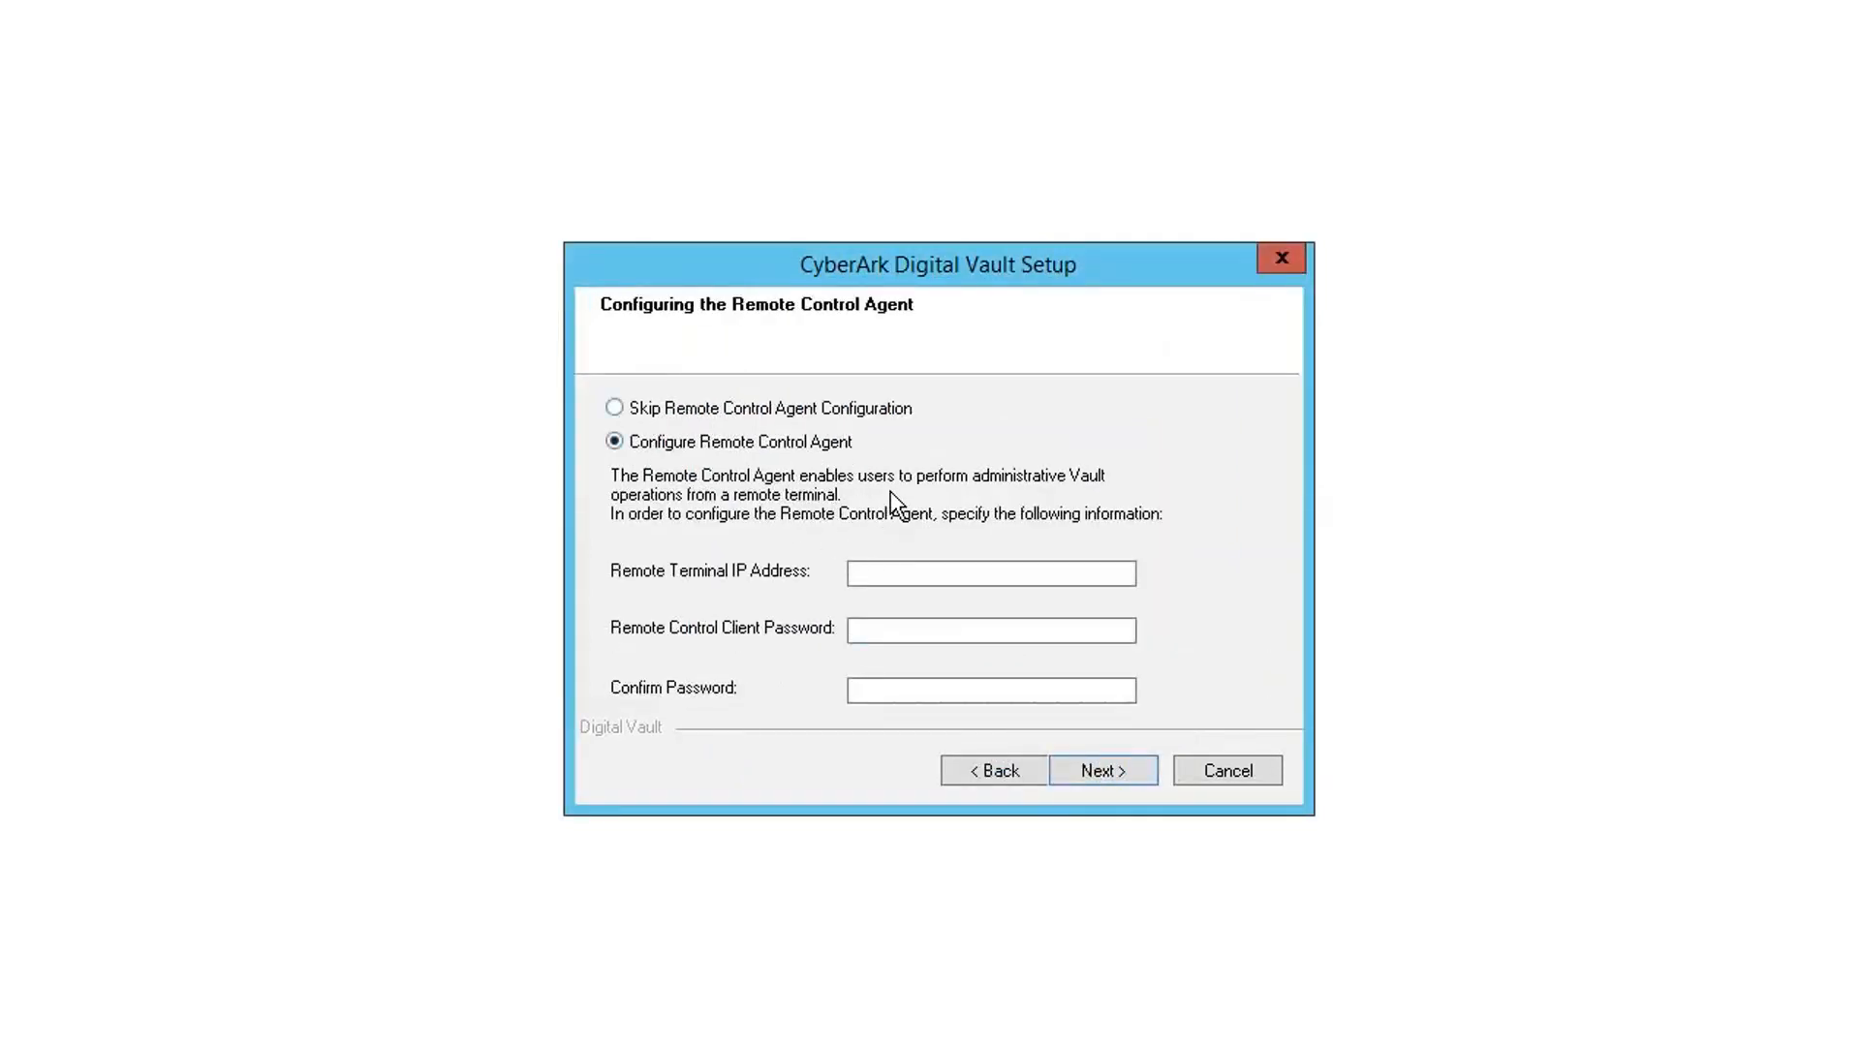
left_click(772, 408)
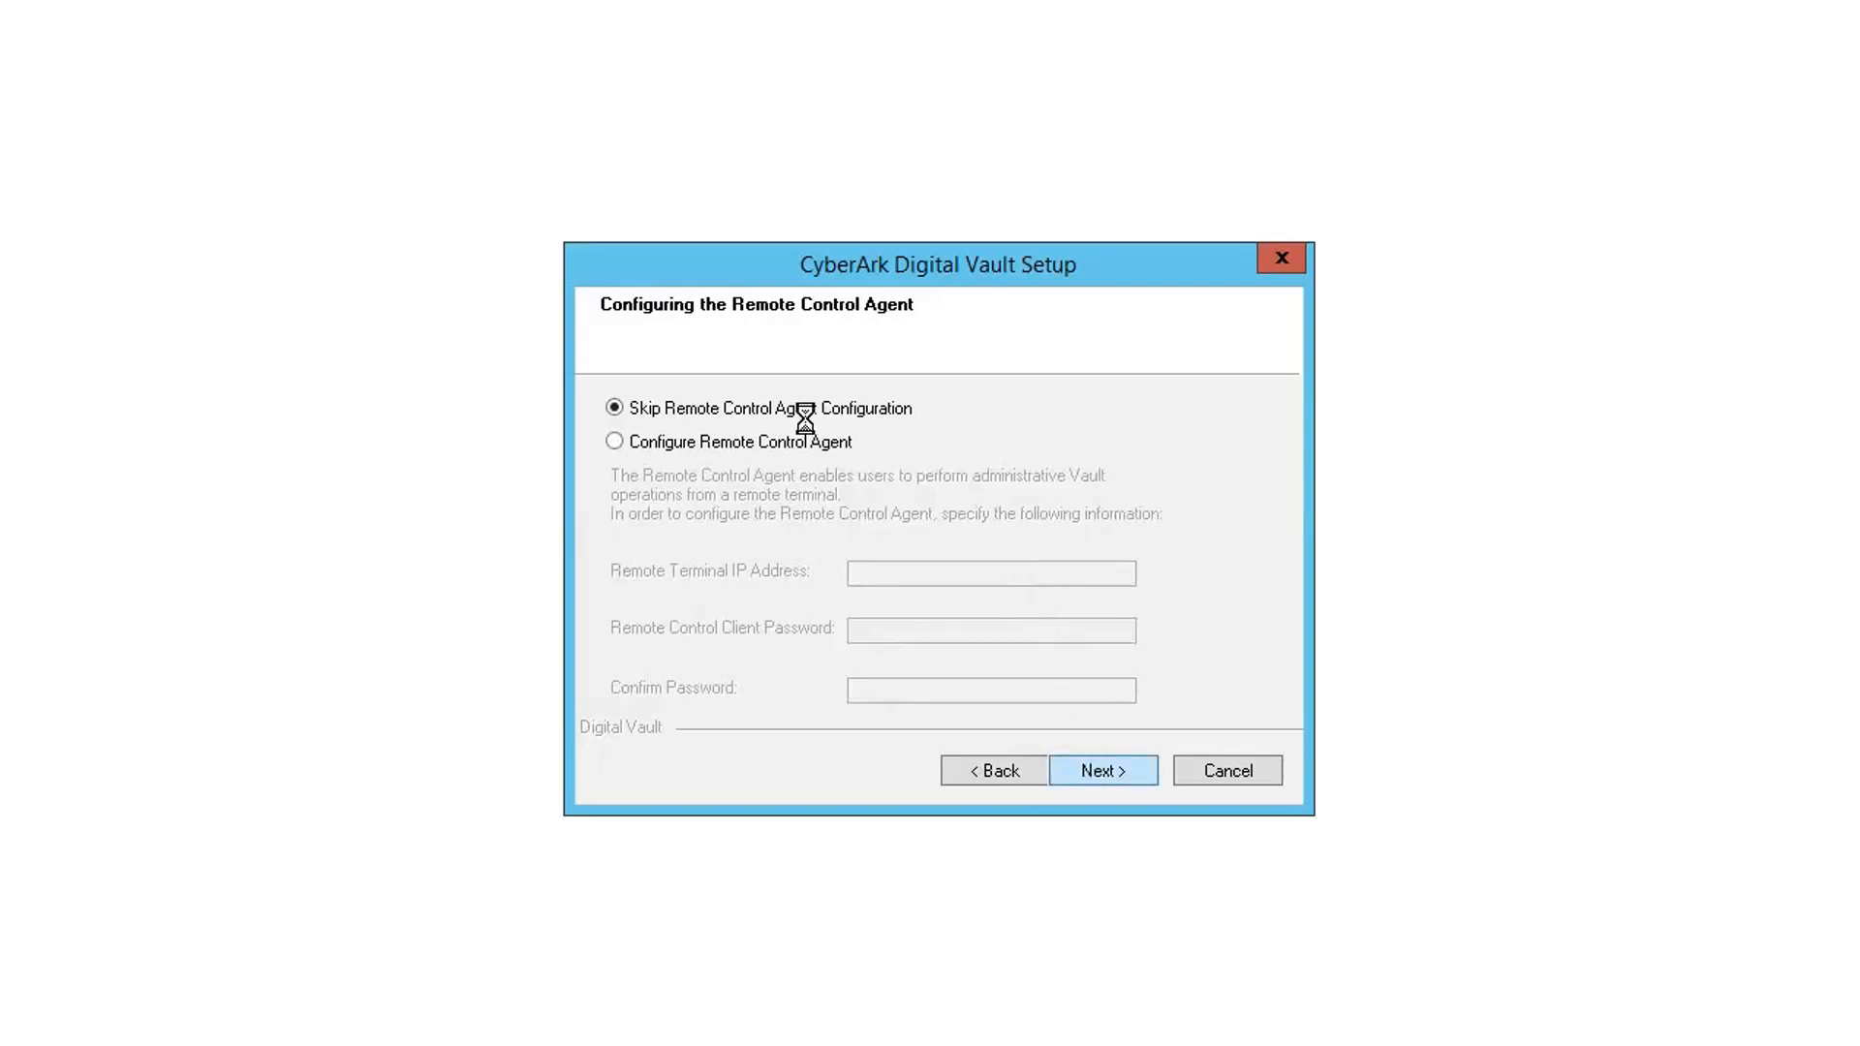
- Skip the Distributed Vaults platform and tick 'Do not harden the machine'
key("Return")
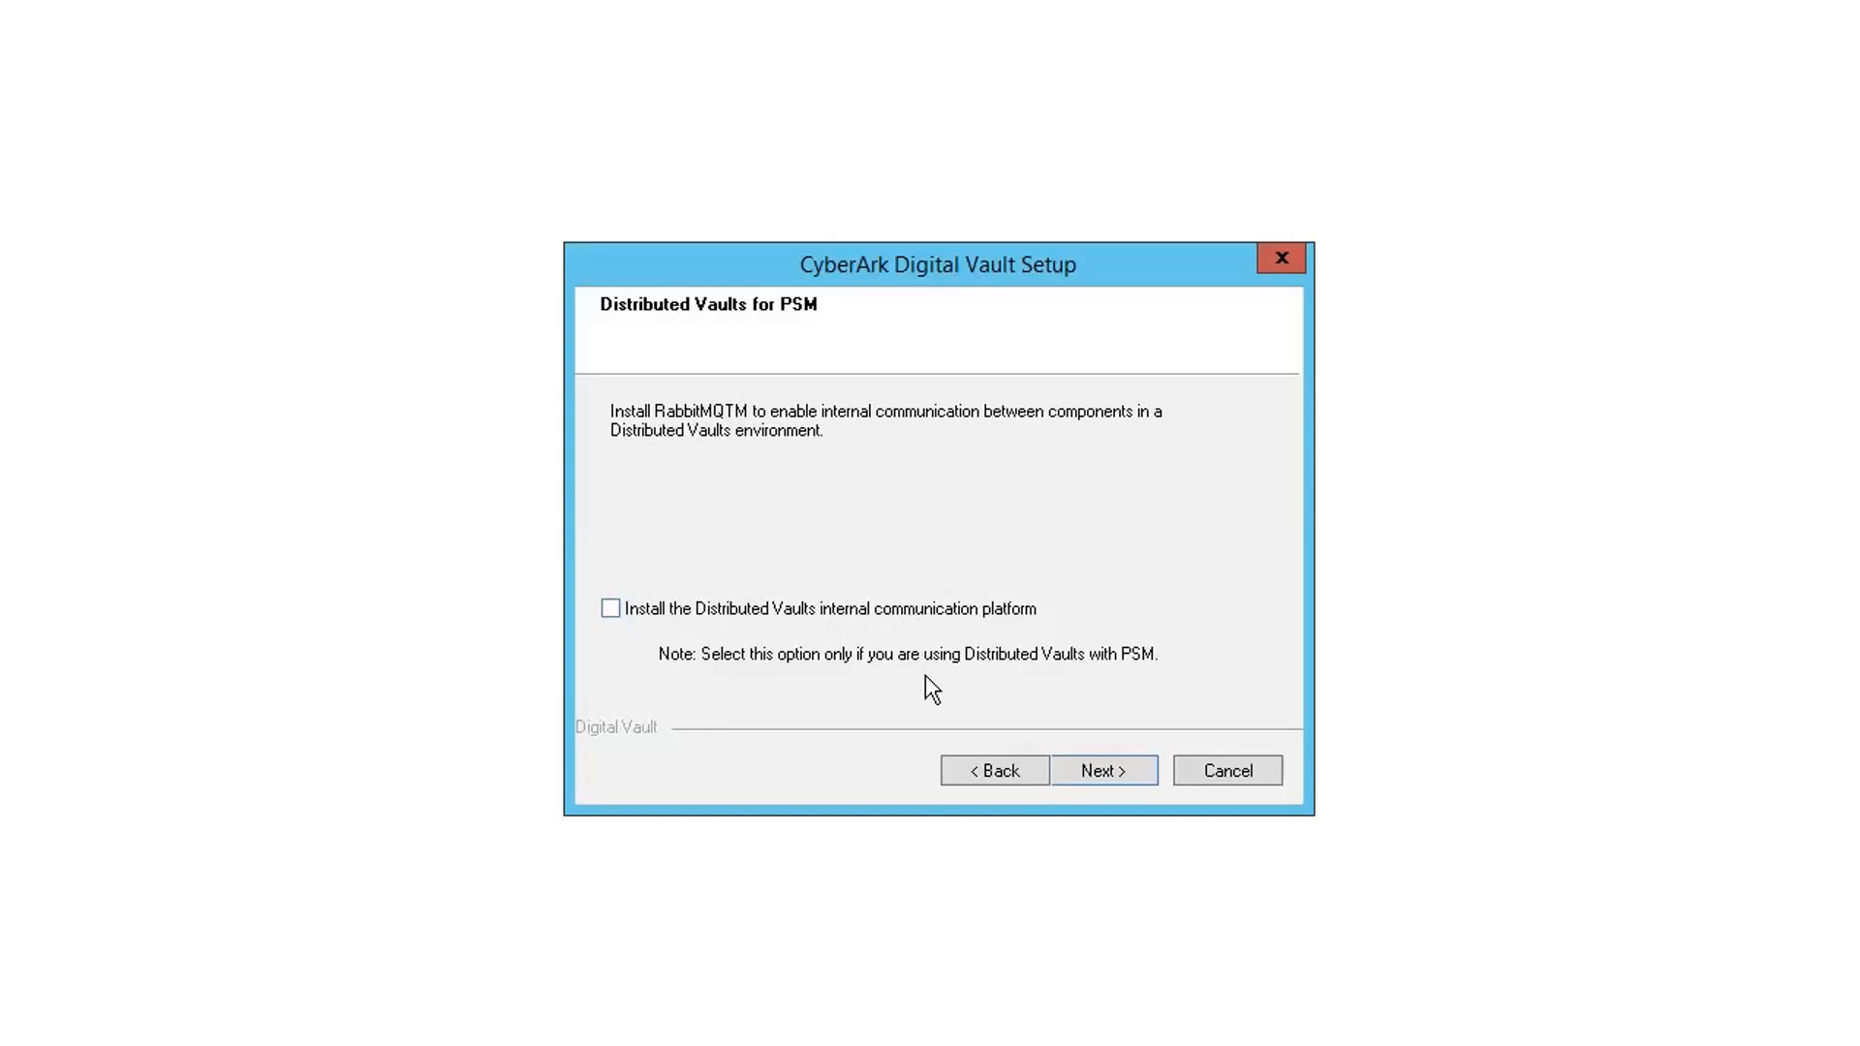
left_click(1109, 771)
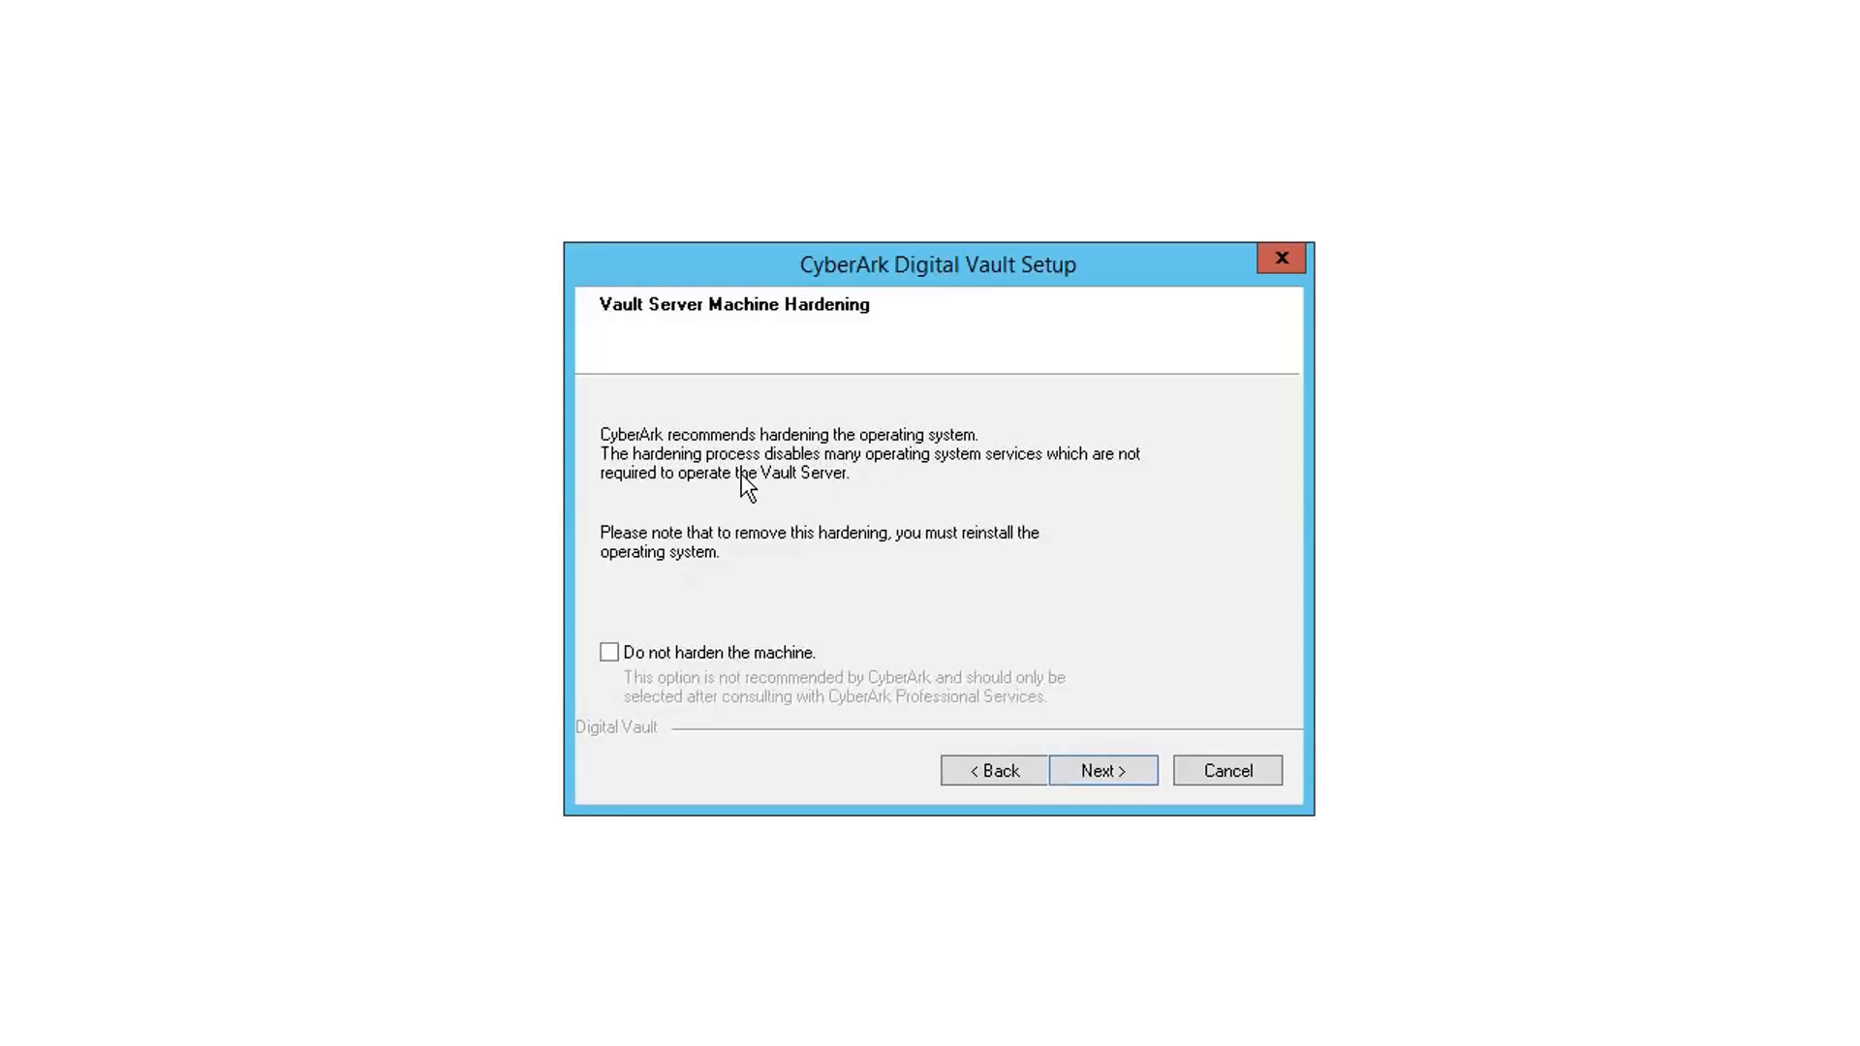
left_click(796, 653)
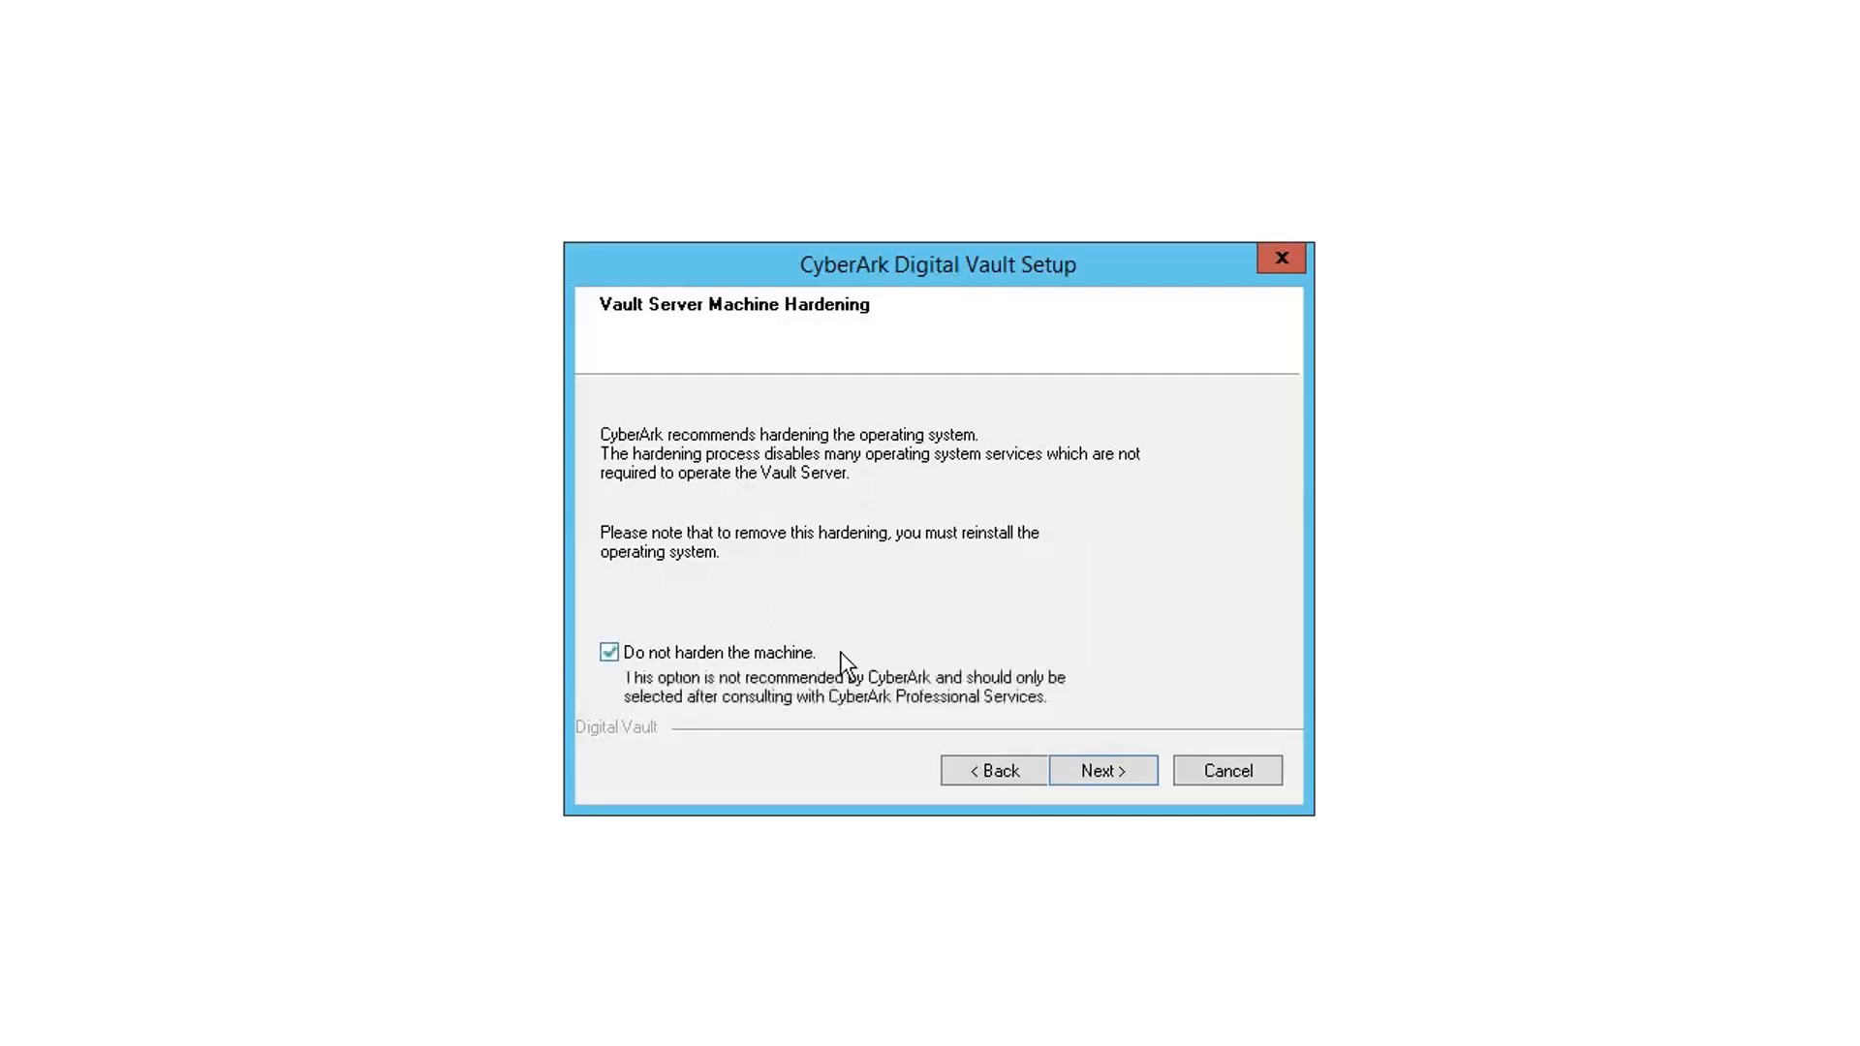
left_click(1106, 771)
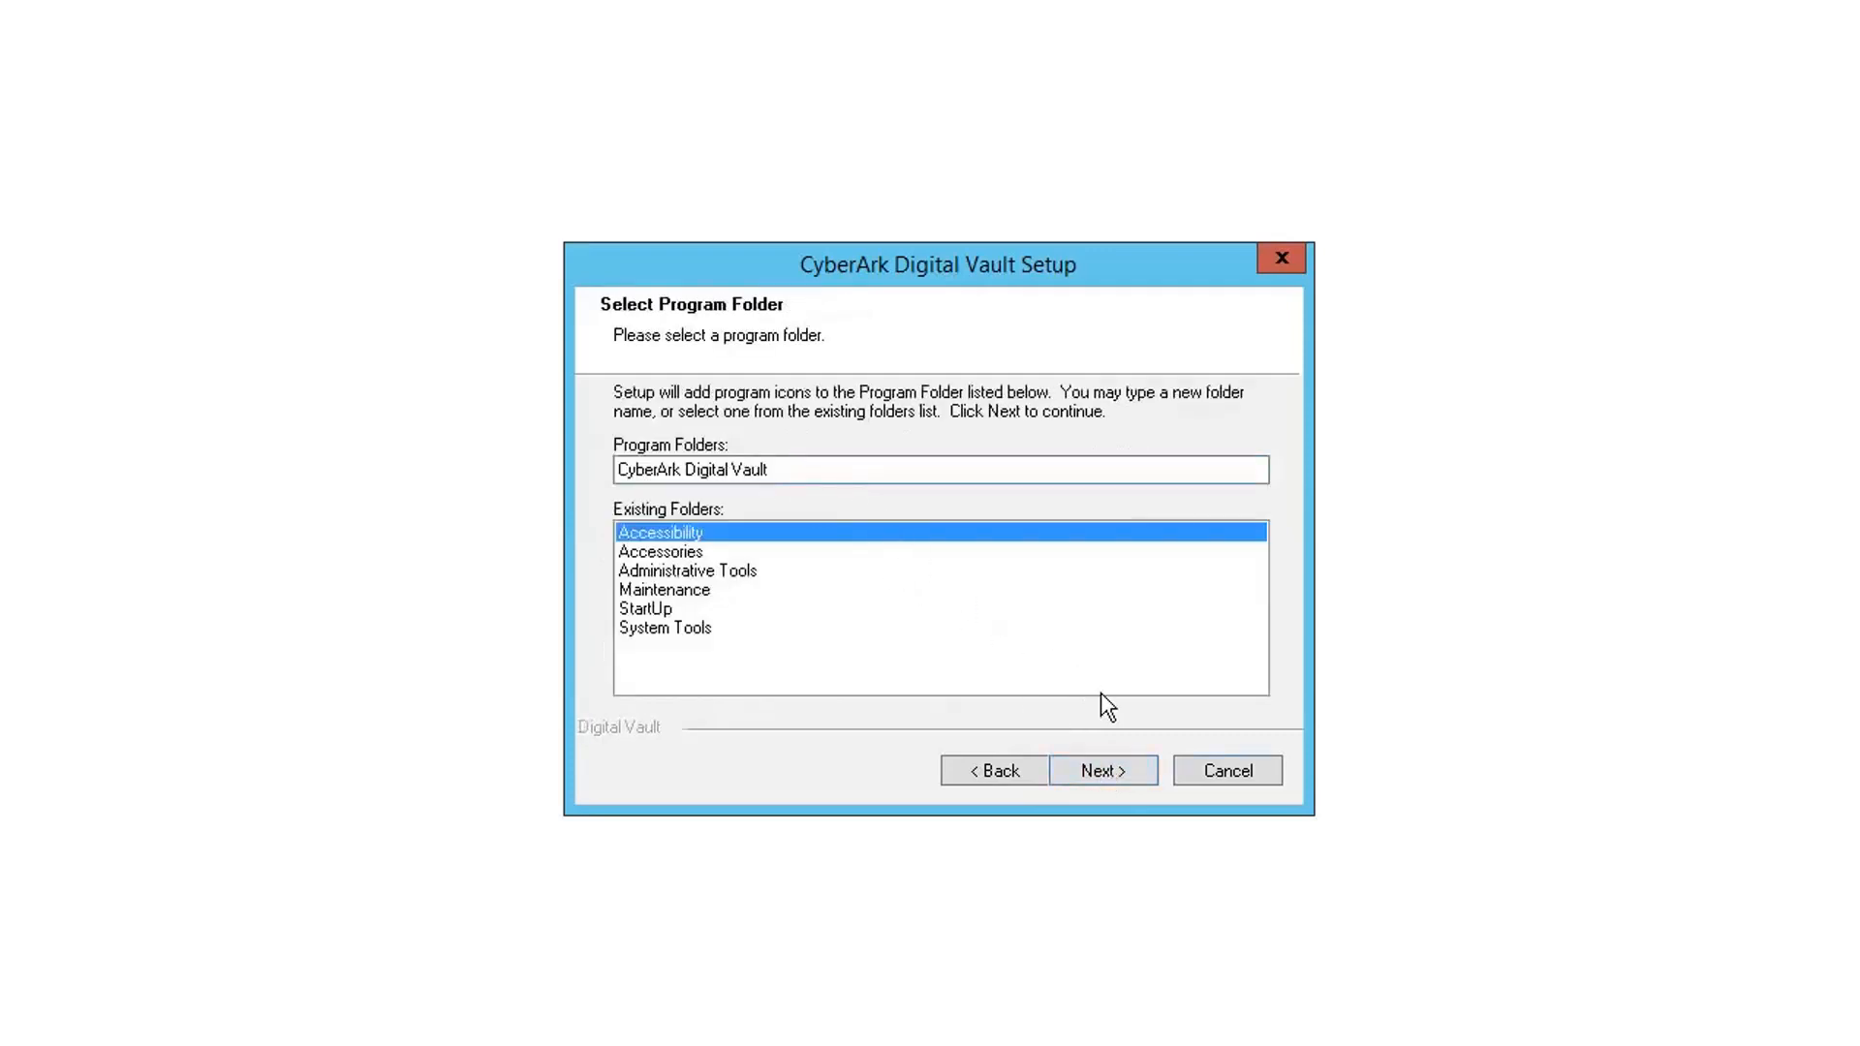
- Keep CyberArk Digital Vault as the program folder and start the file installation
left_click(1114, 770)
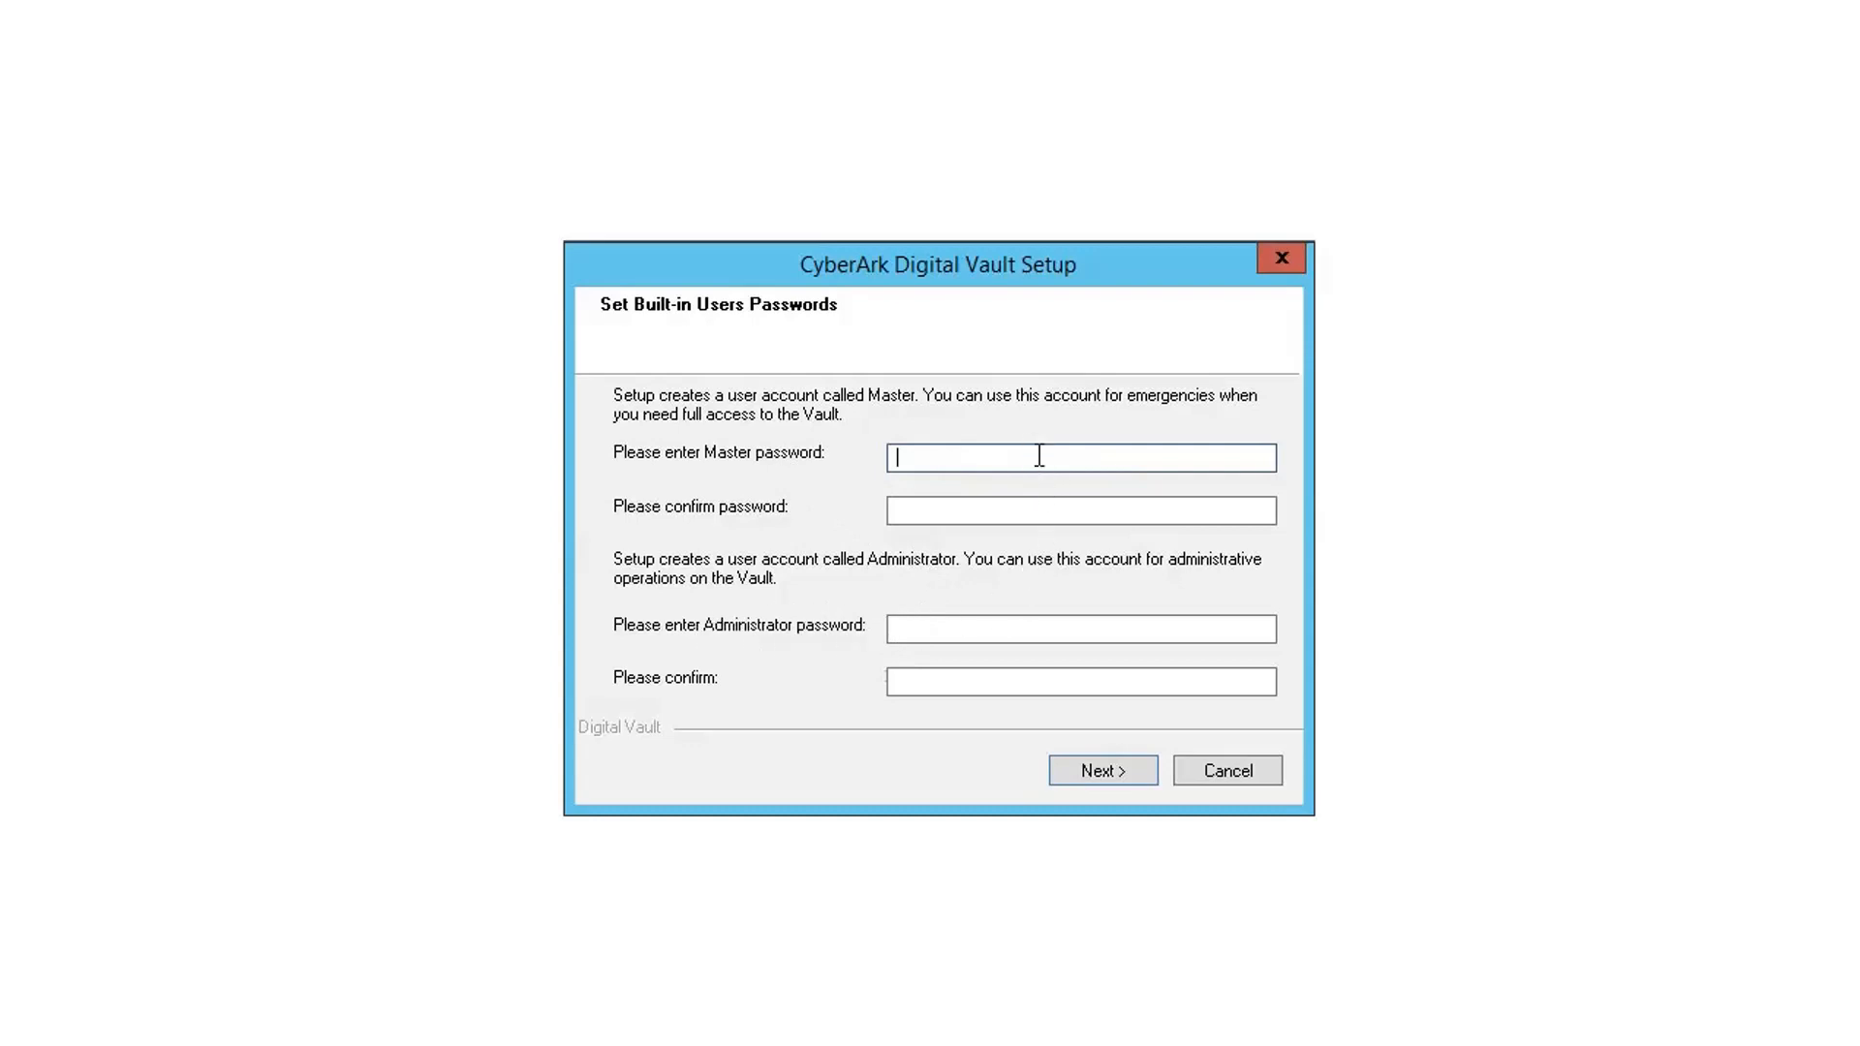
- Enter and confirm the Master and Administrator passwords, then submit them to continue setup
type("Cyberark1")
left_click(897, 511)
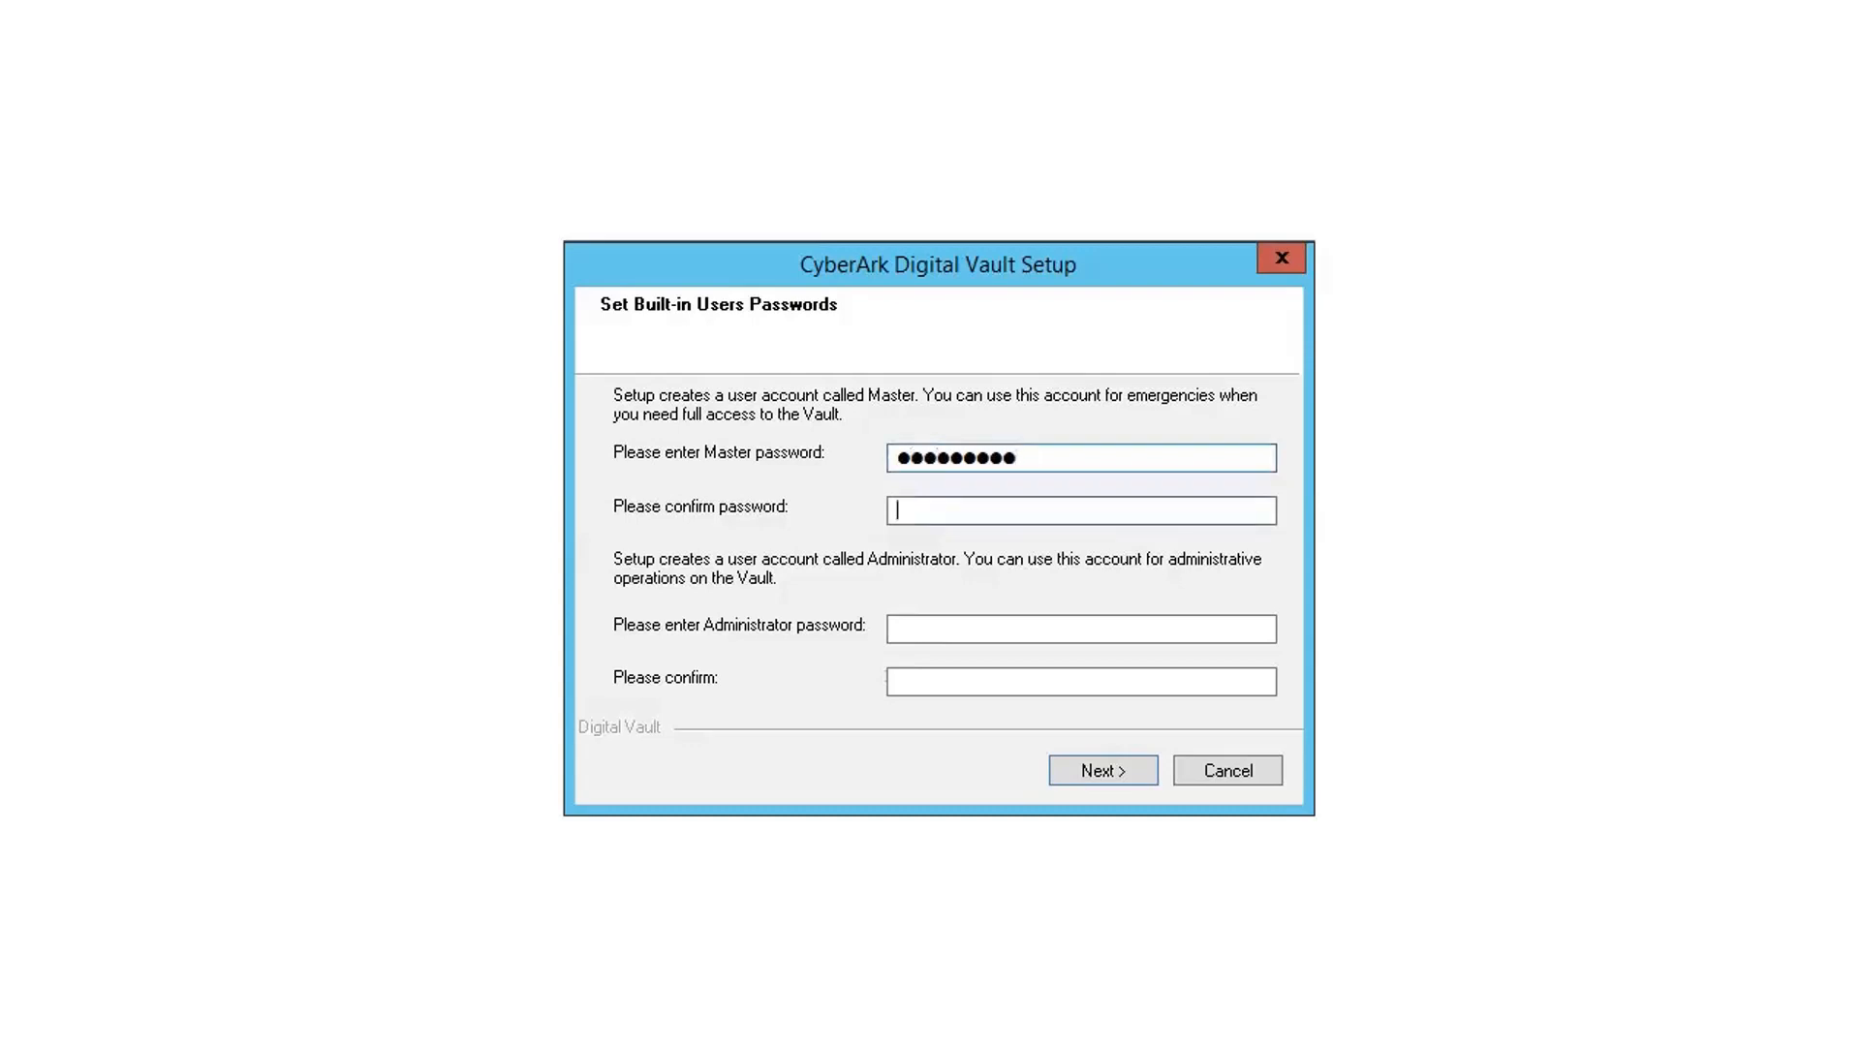
type("Cyberark1")
key("Tab")
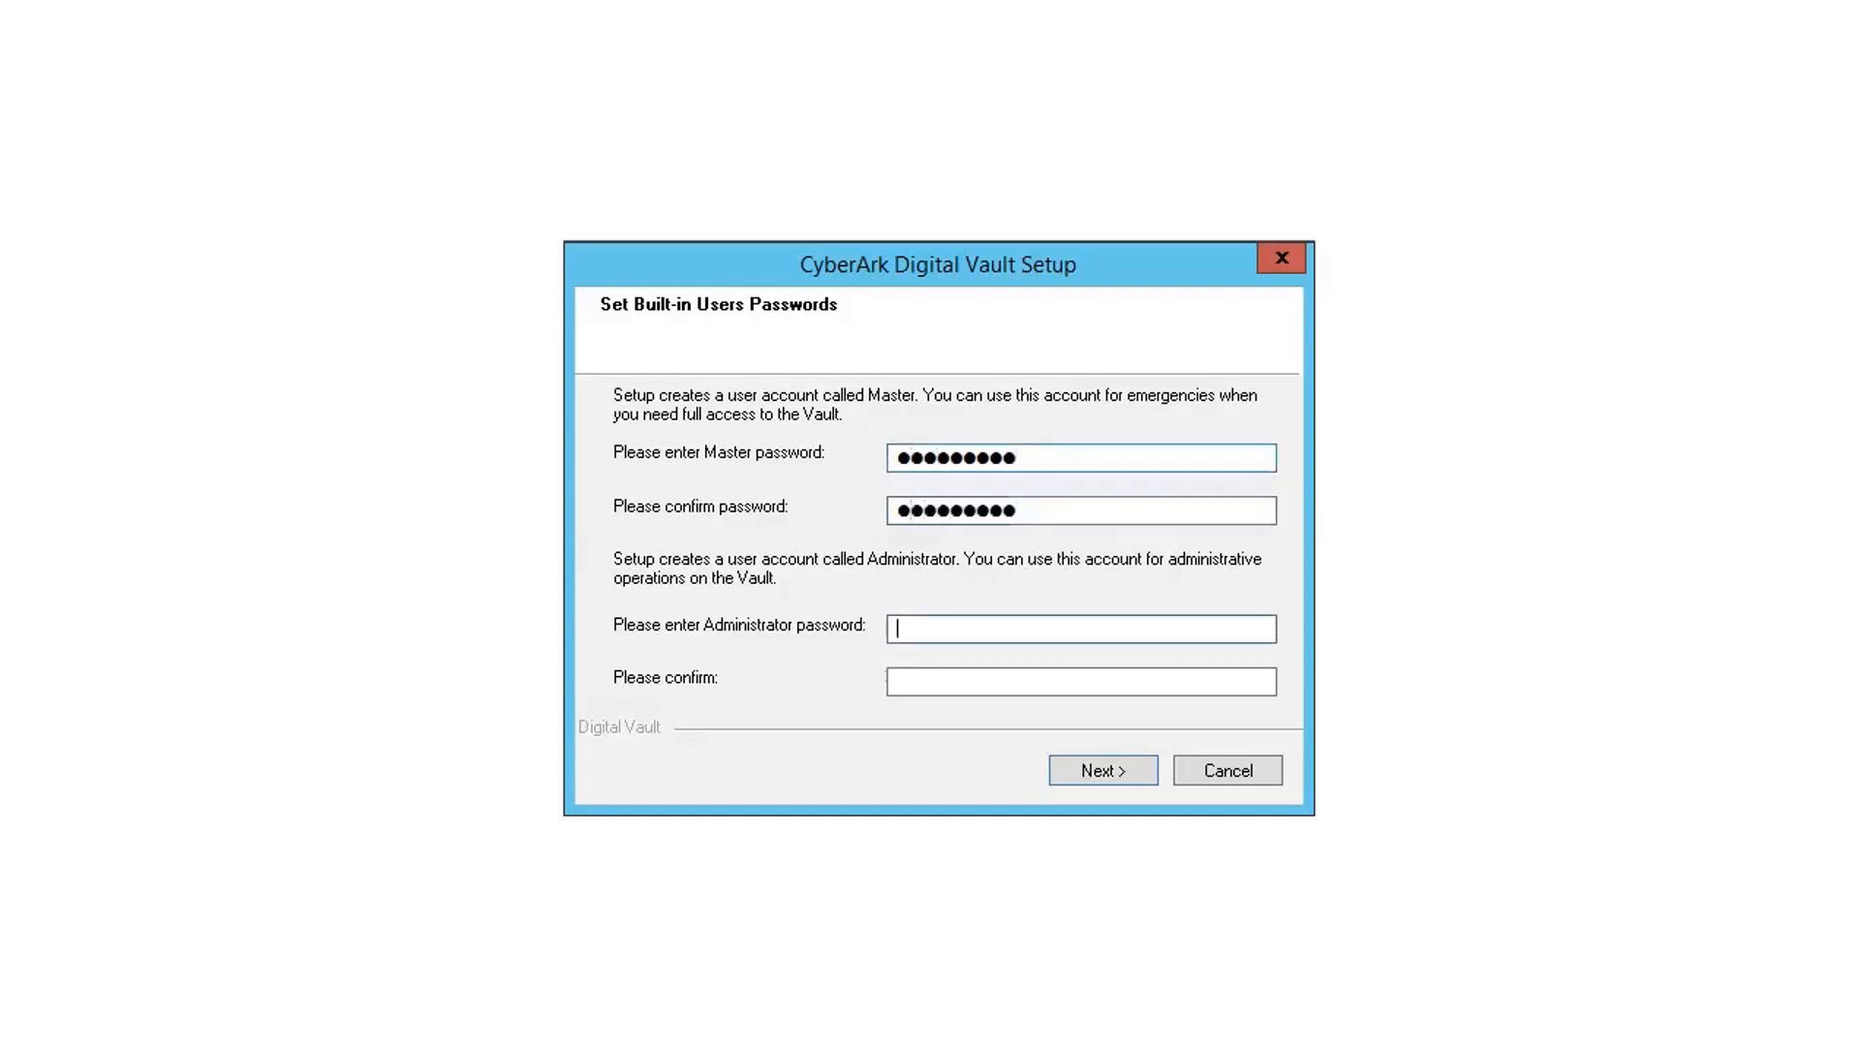
type("Cyberark1")
key("Tab")
type("Cyberark")
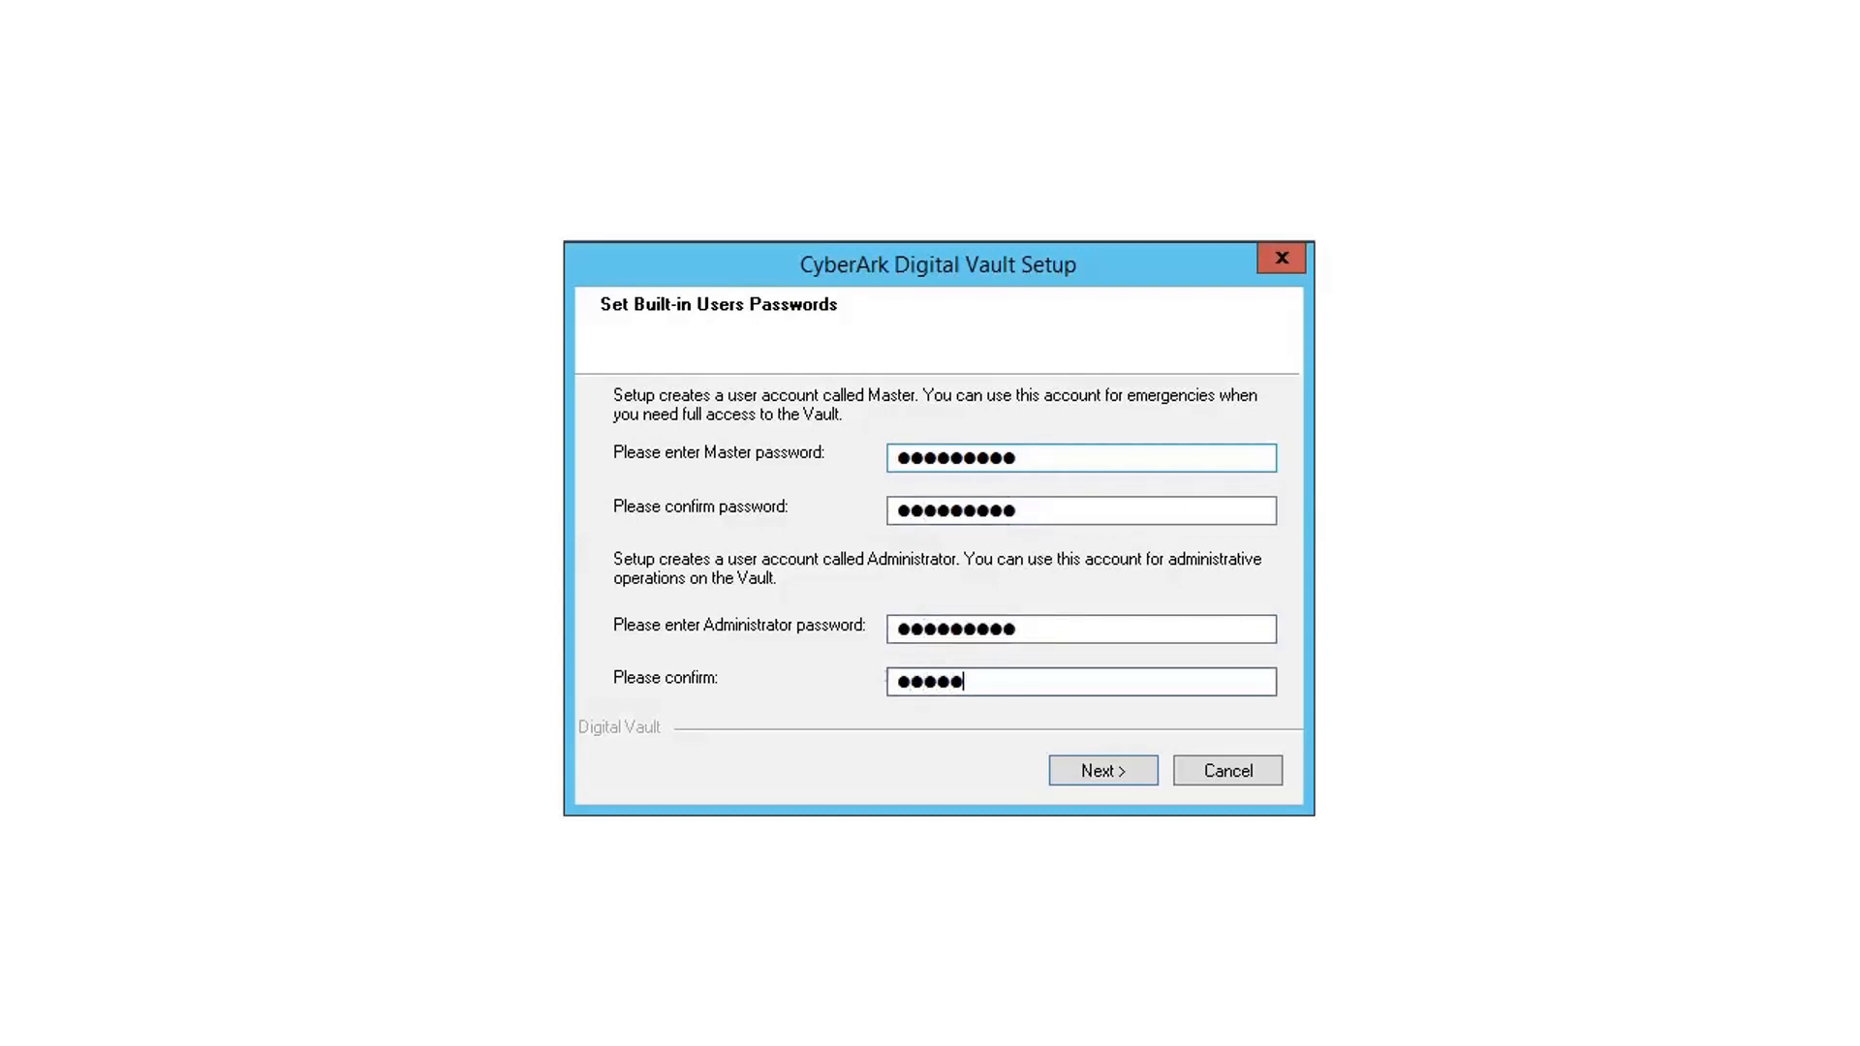
type("1")
left_click(1126, 766)
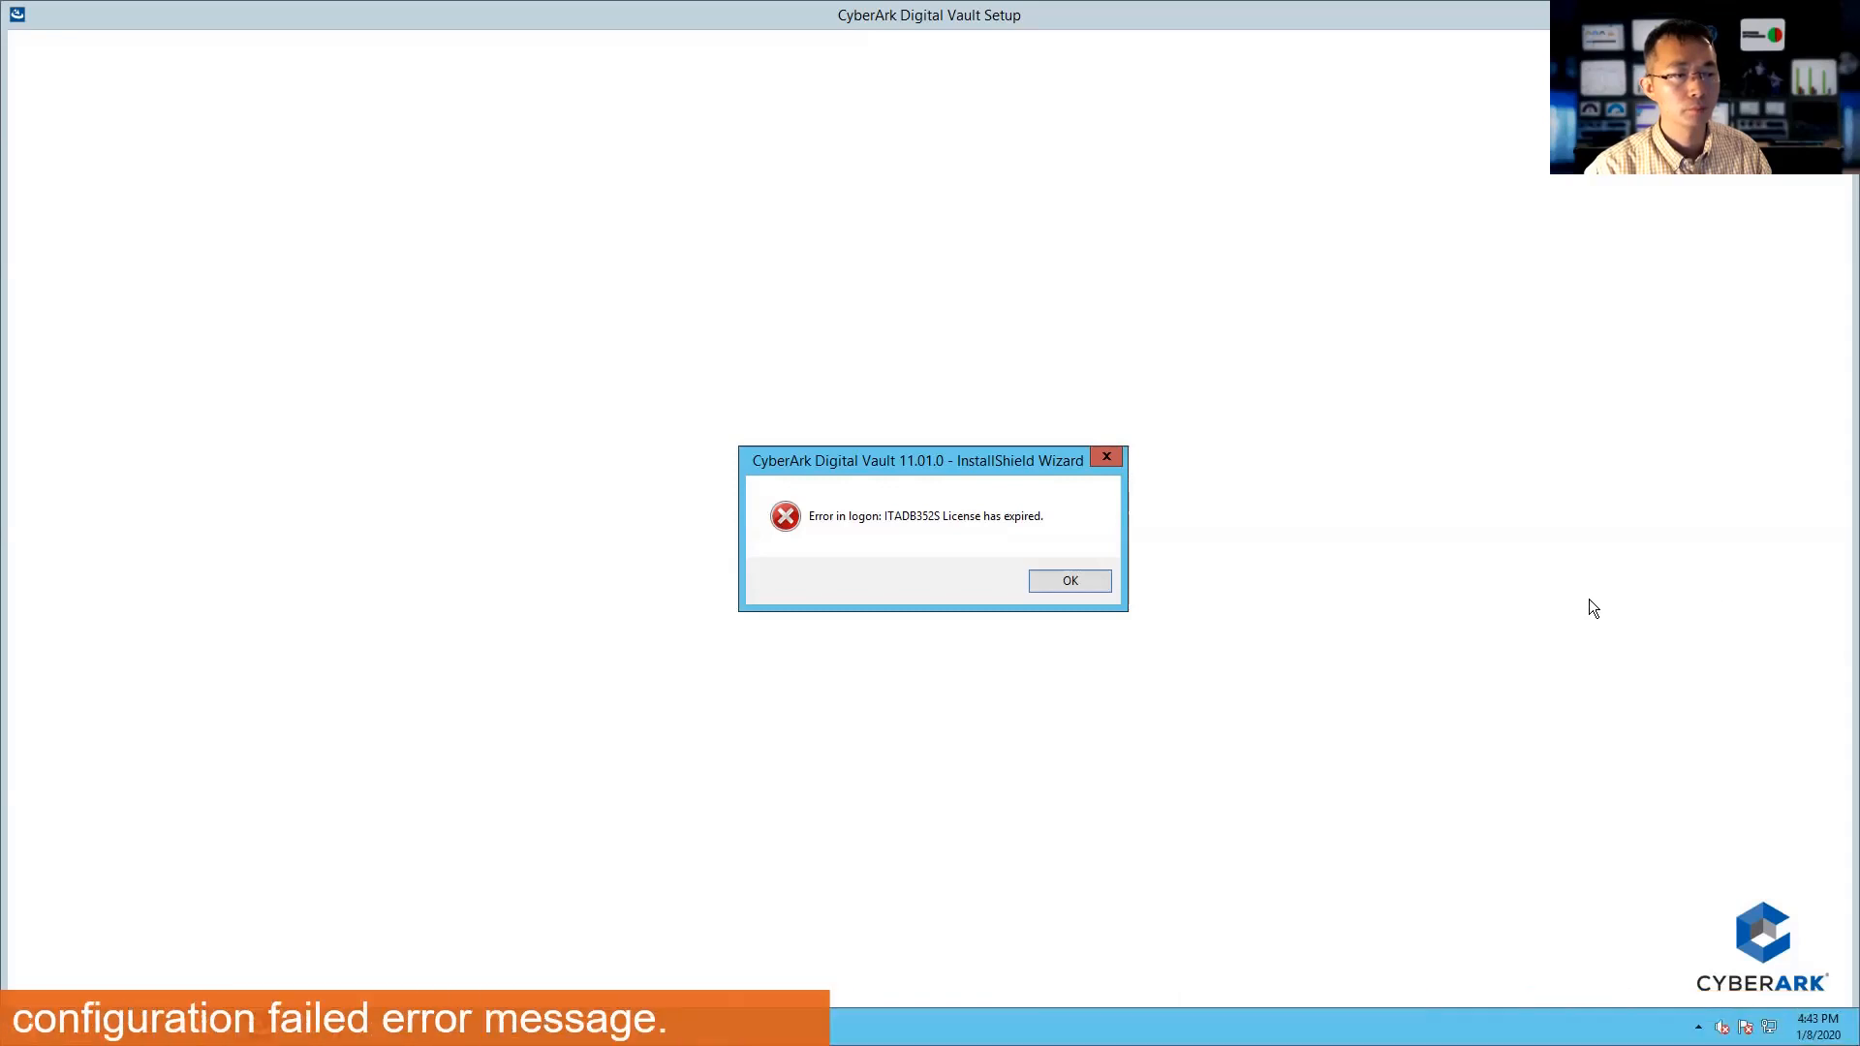
- Dismiss the license-expired and configuration-failed errors and finish setup, choosing to restart later
left_click(1093, 582)
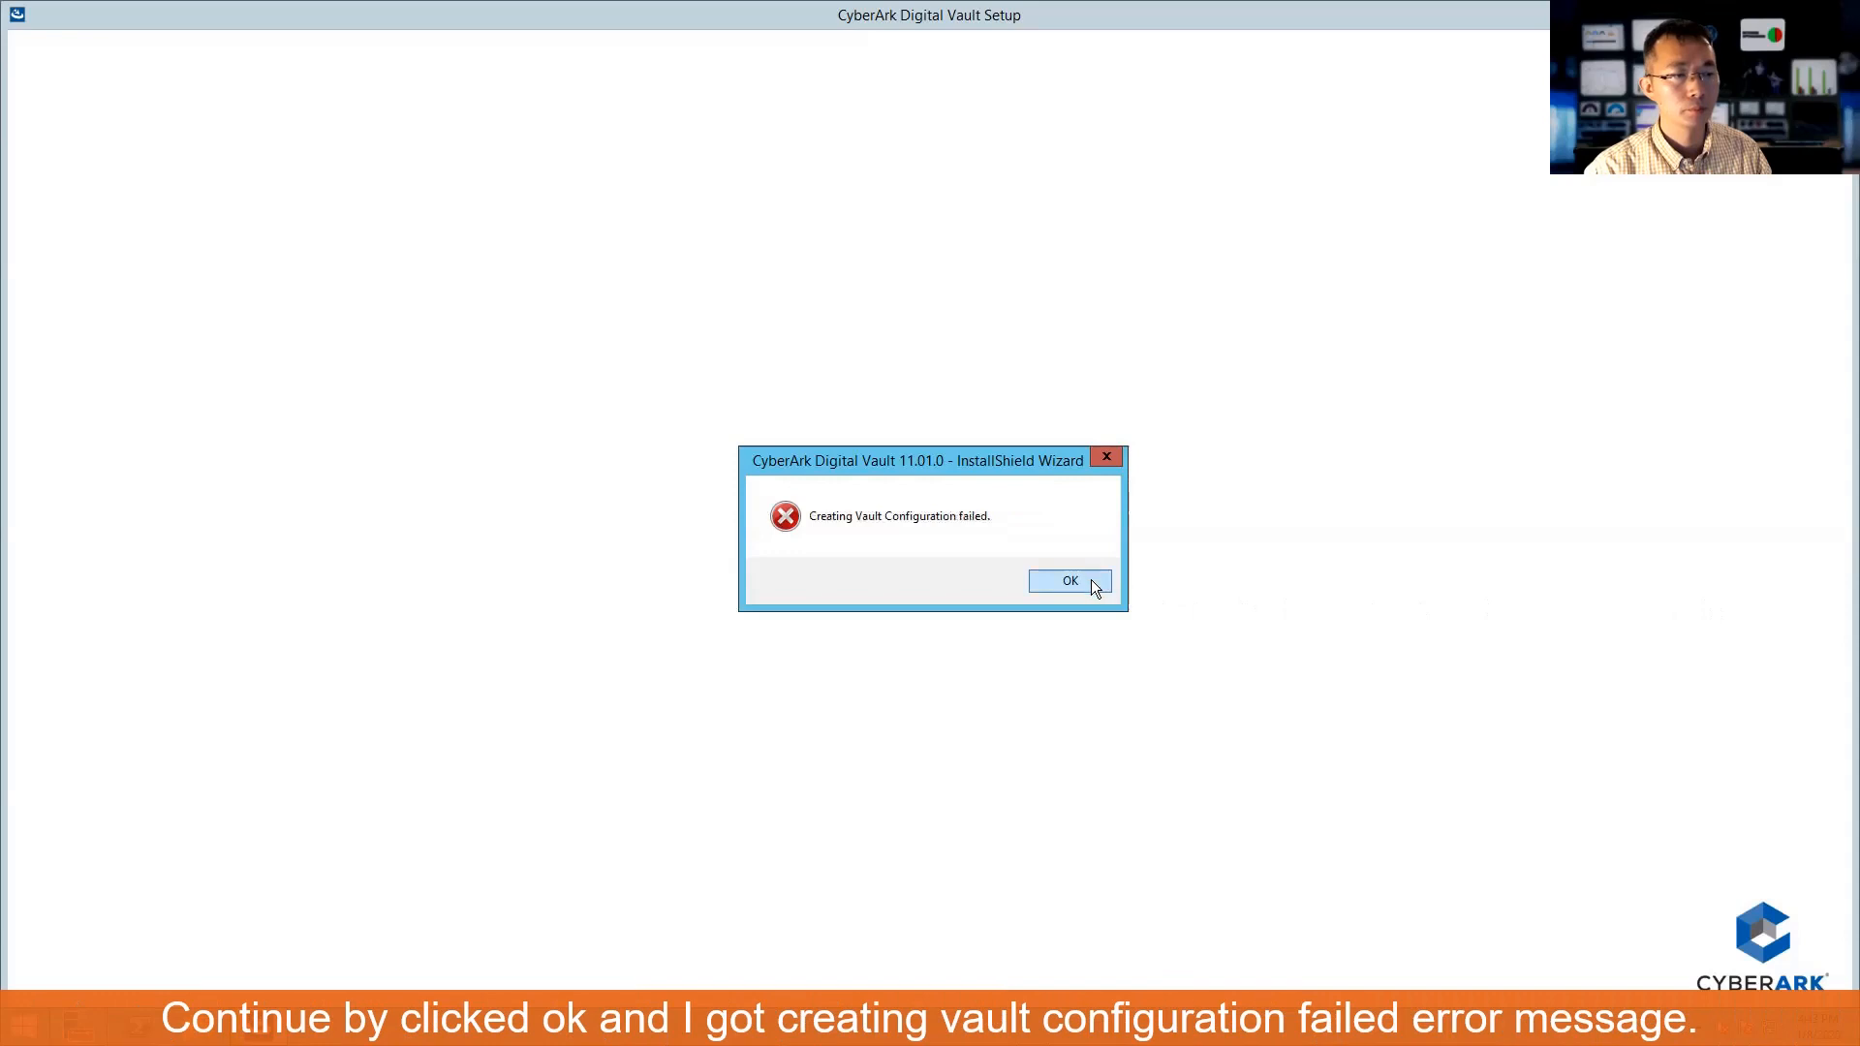
left_click(1094, 584)
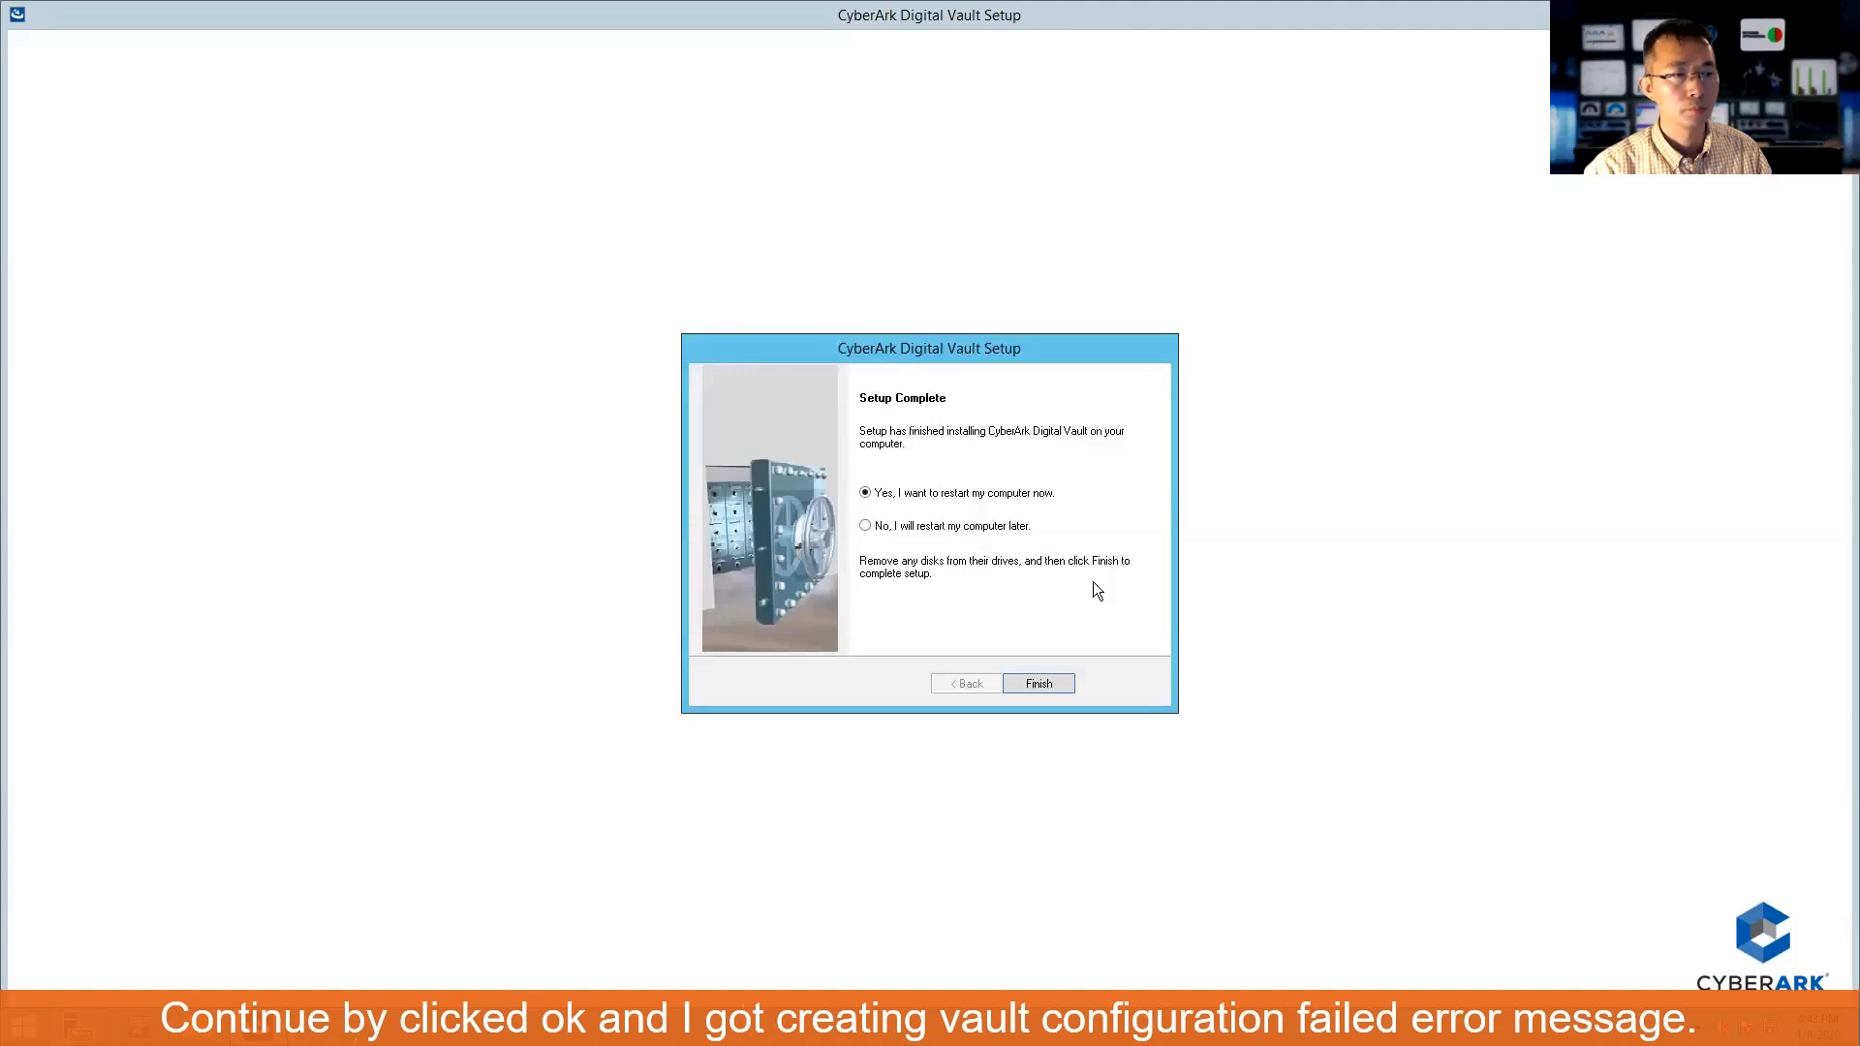
left_click(1025, 526)
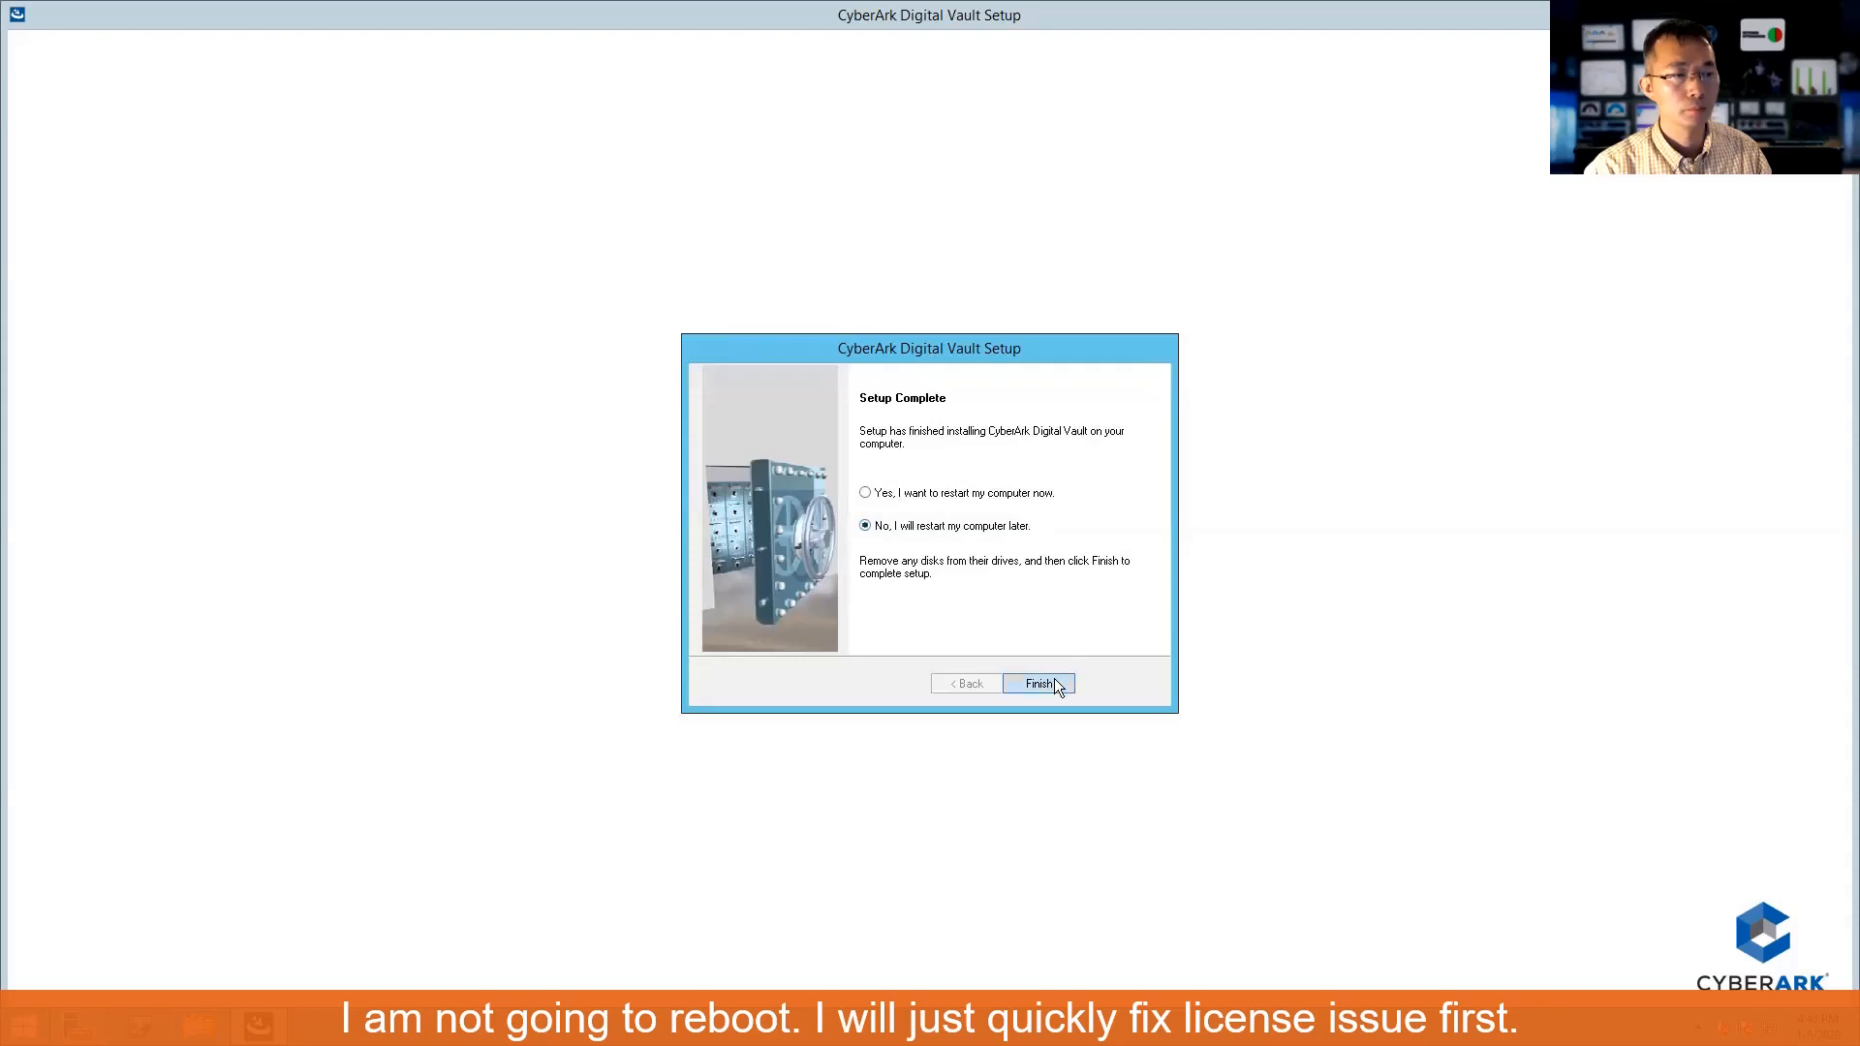
left_click(1056, 684)
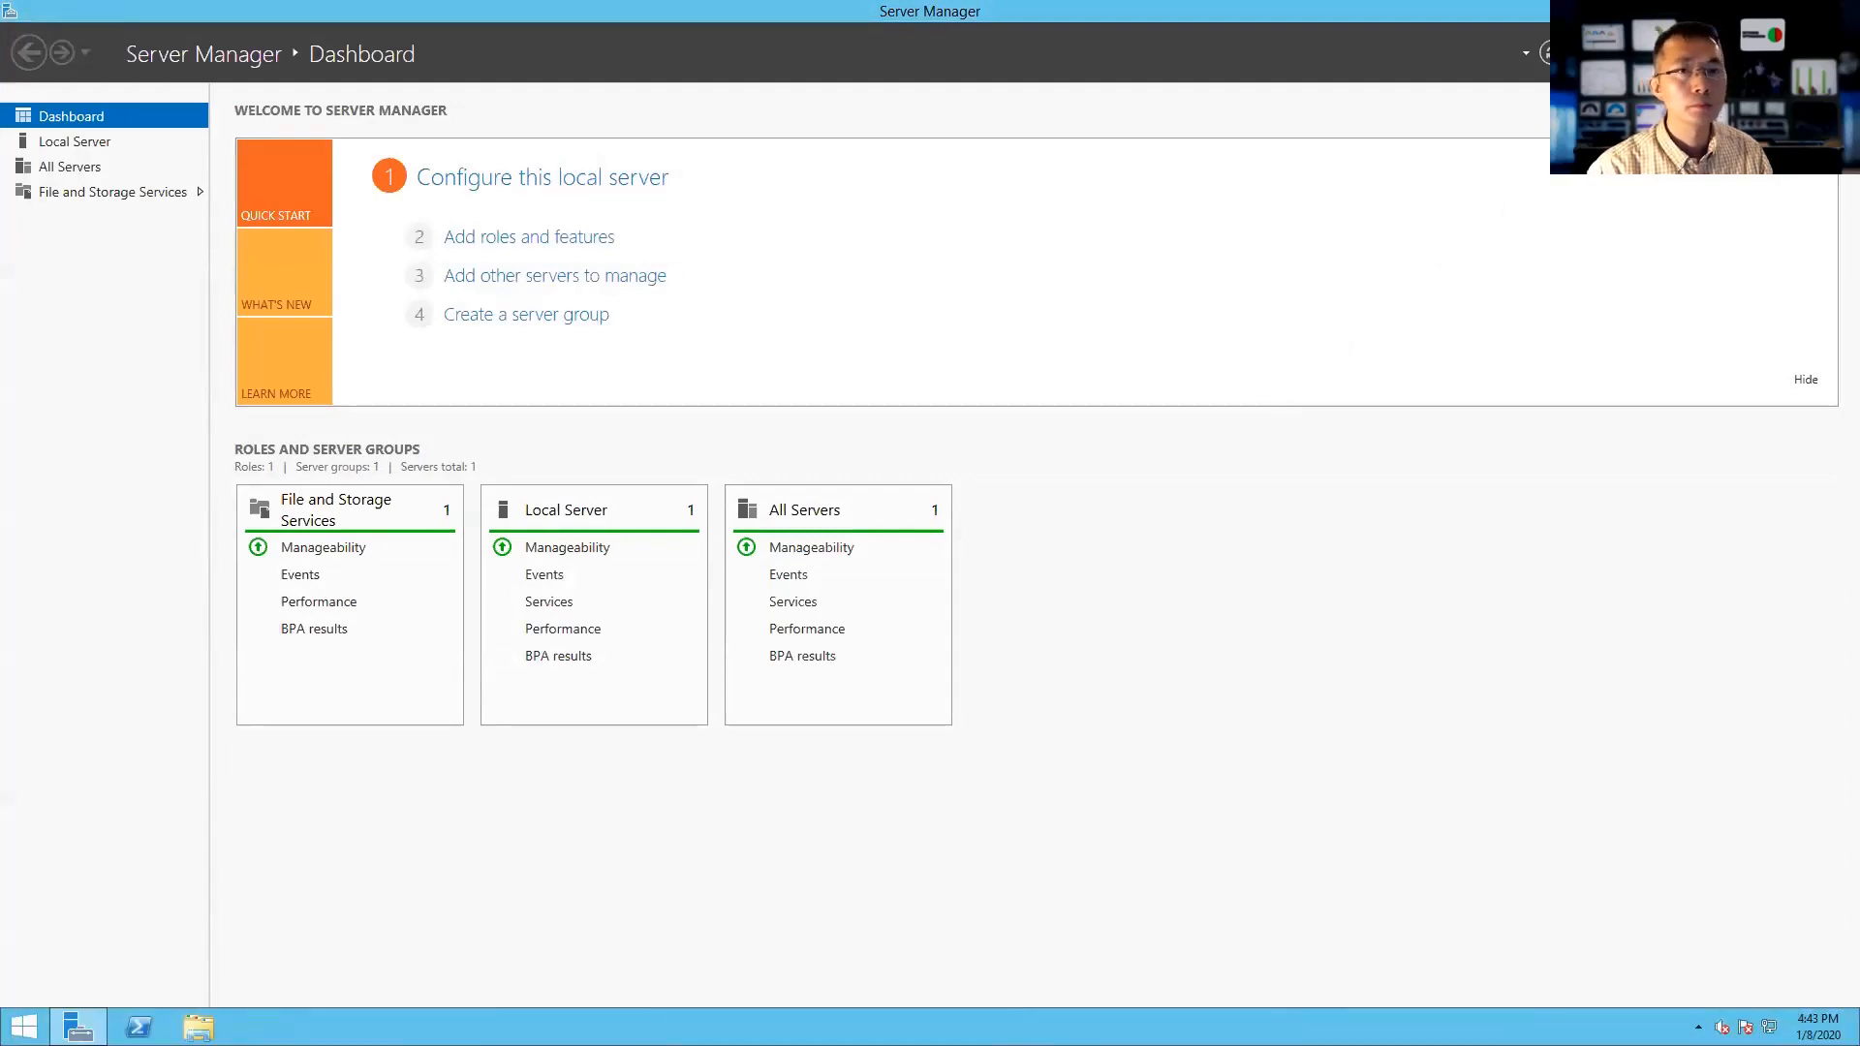
- Launch the PrivateArk Server console from the desktop, then open This PC maximized
key("super+d")
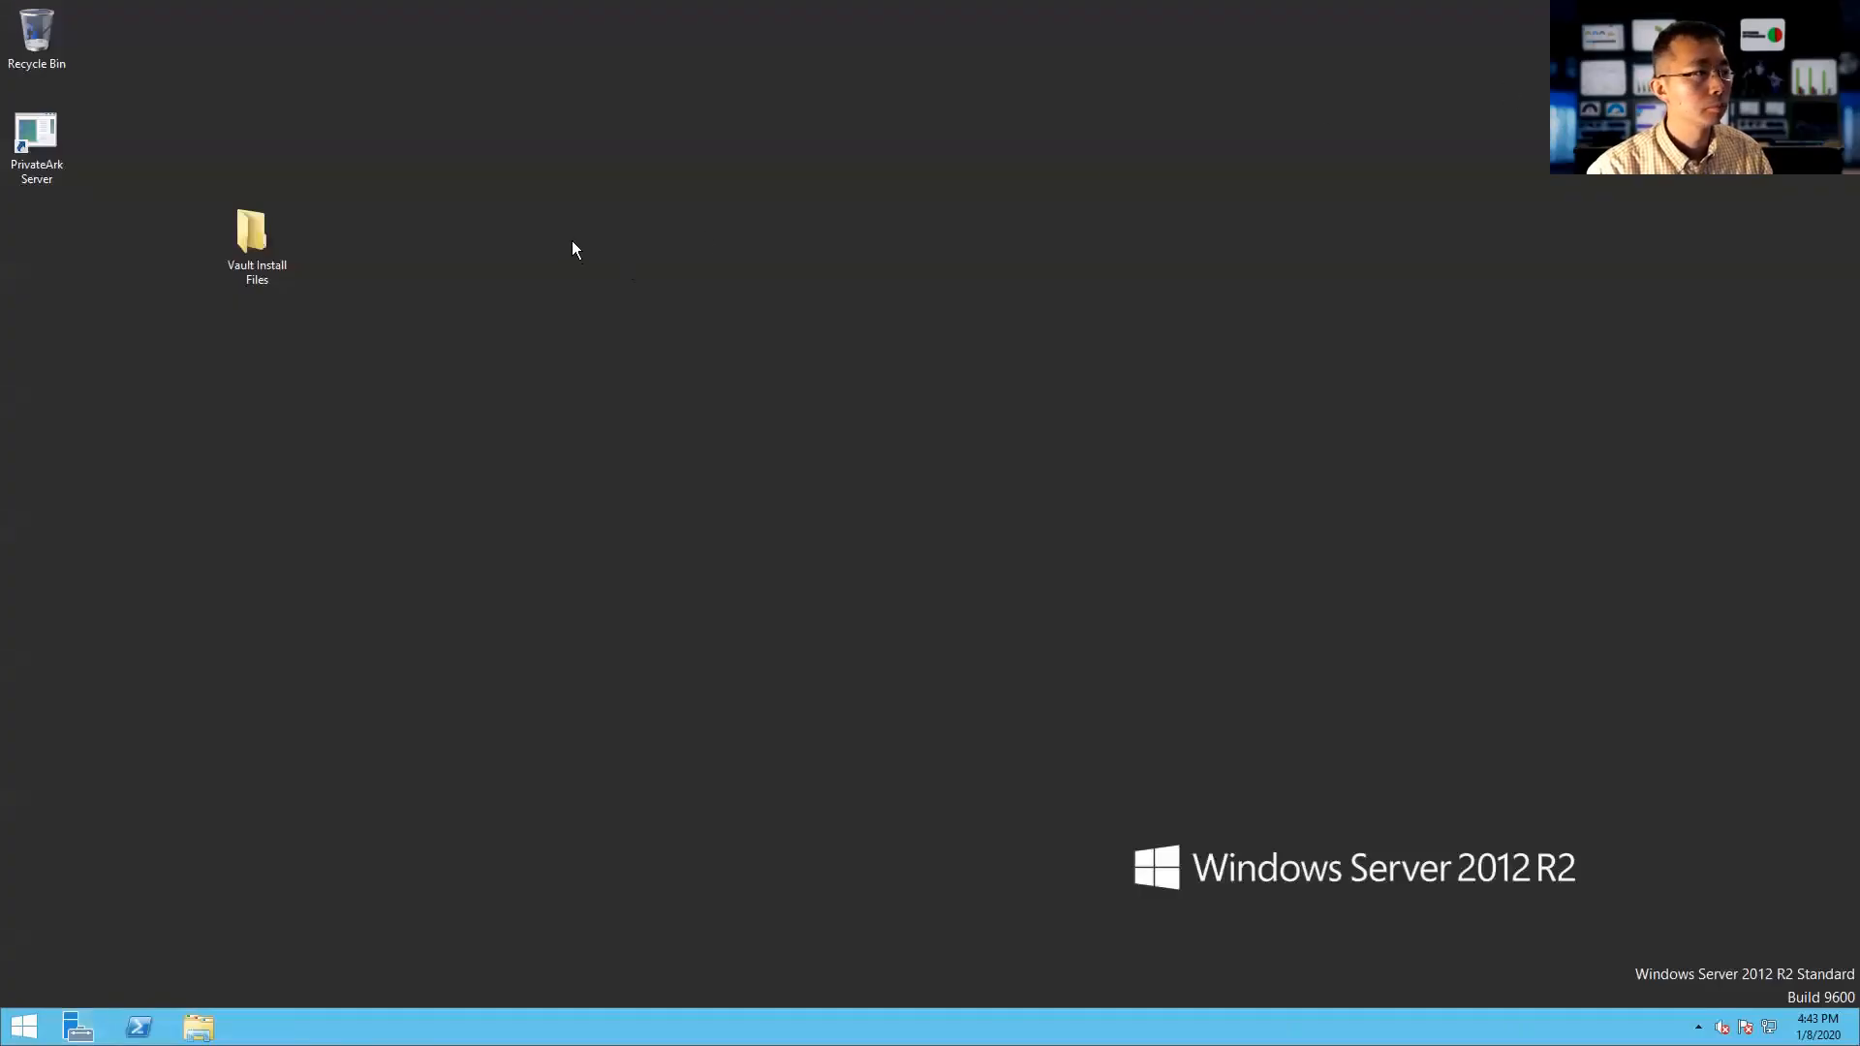
left_click(244, 238)
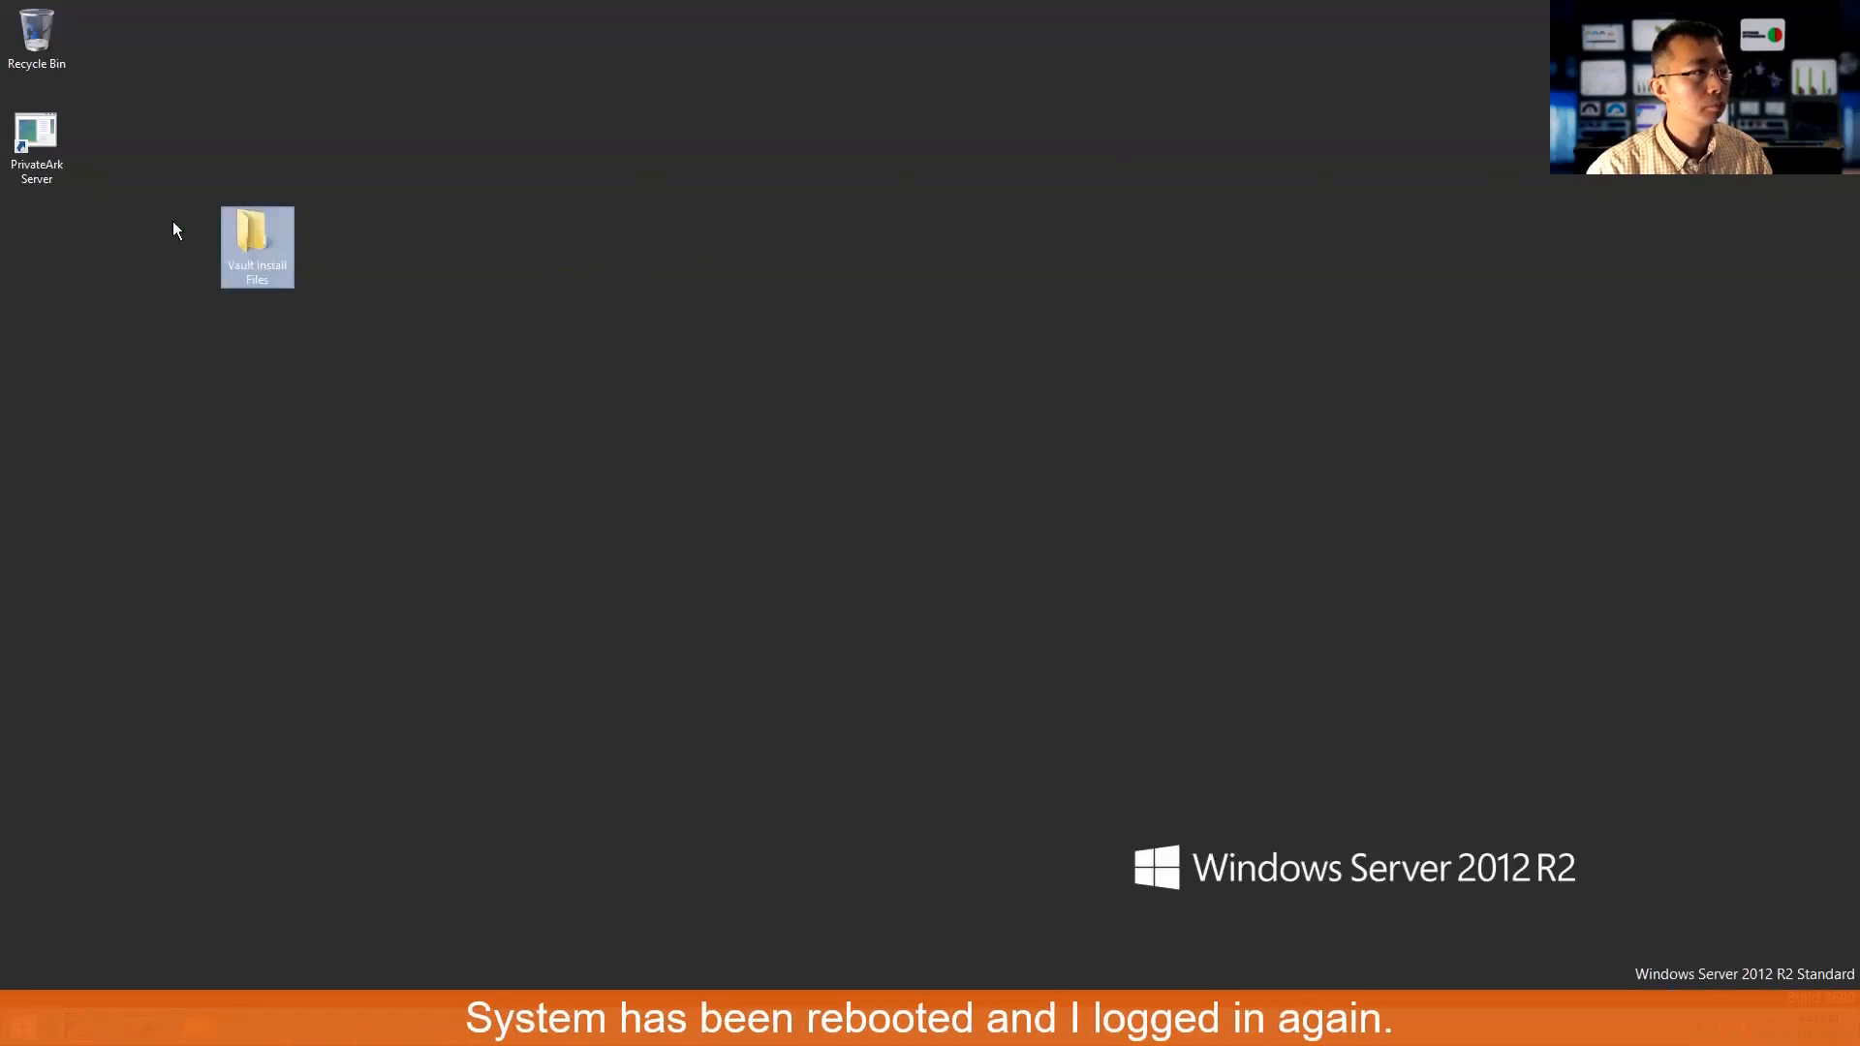
double_click(48, 145)
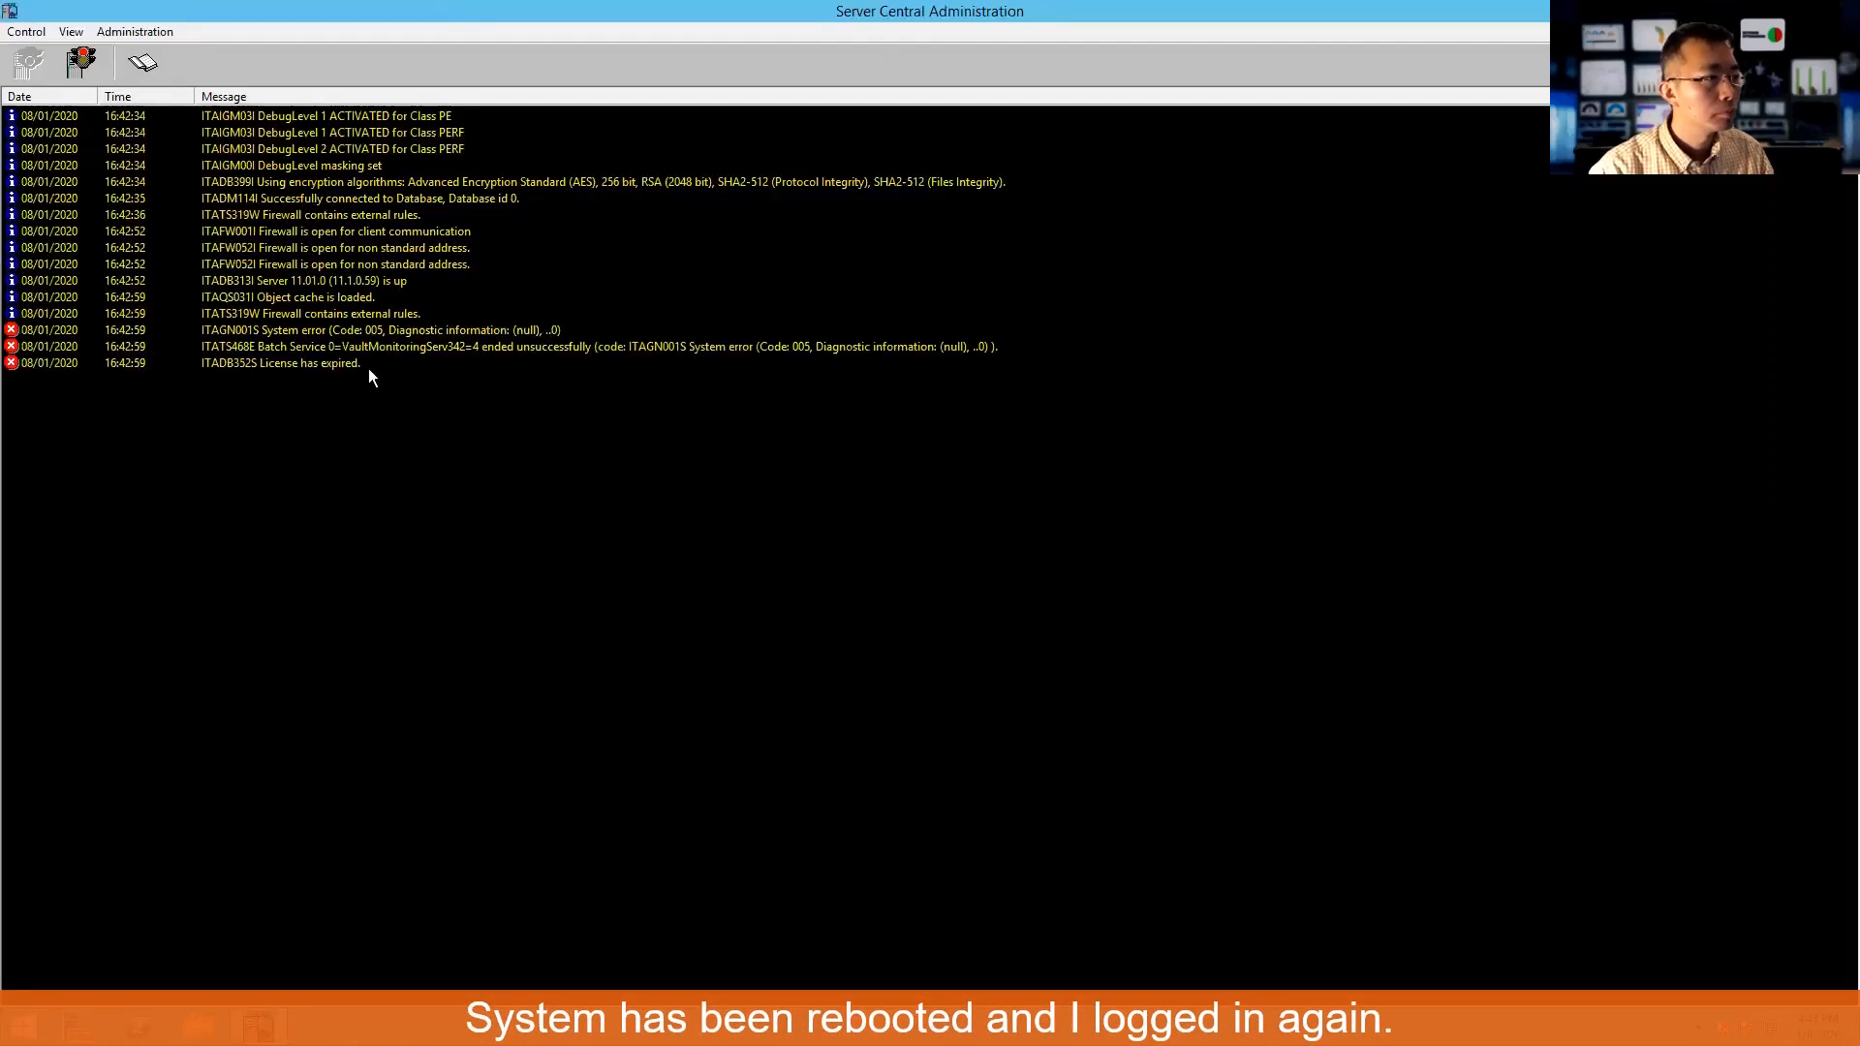
key("super+e")
key("super+Up")
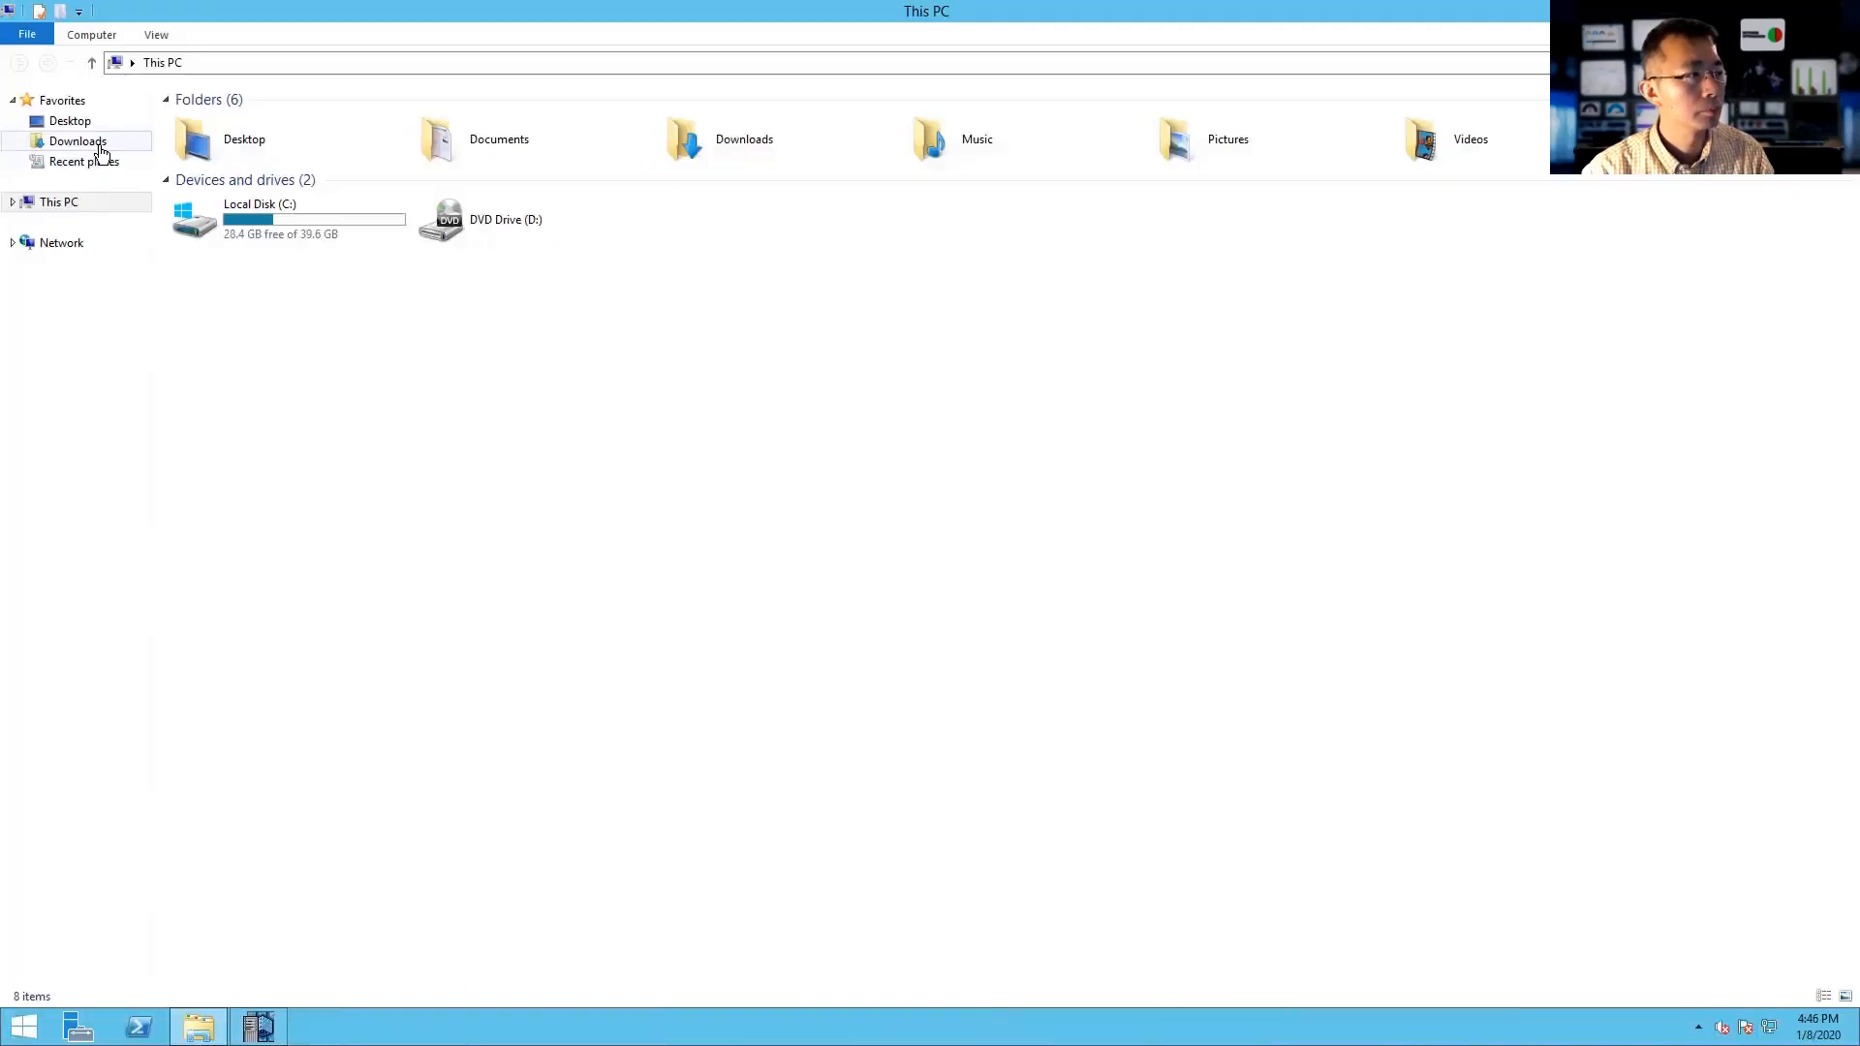
- Paste license.xml into C:\Program Files (x86)\PrivateArk\Server\Conf, replacing the old license file
double_click(243, 219)
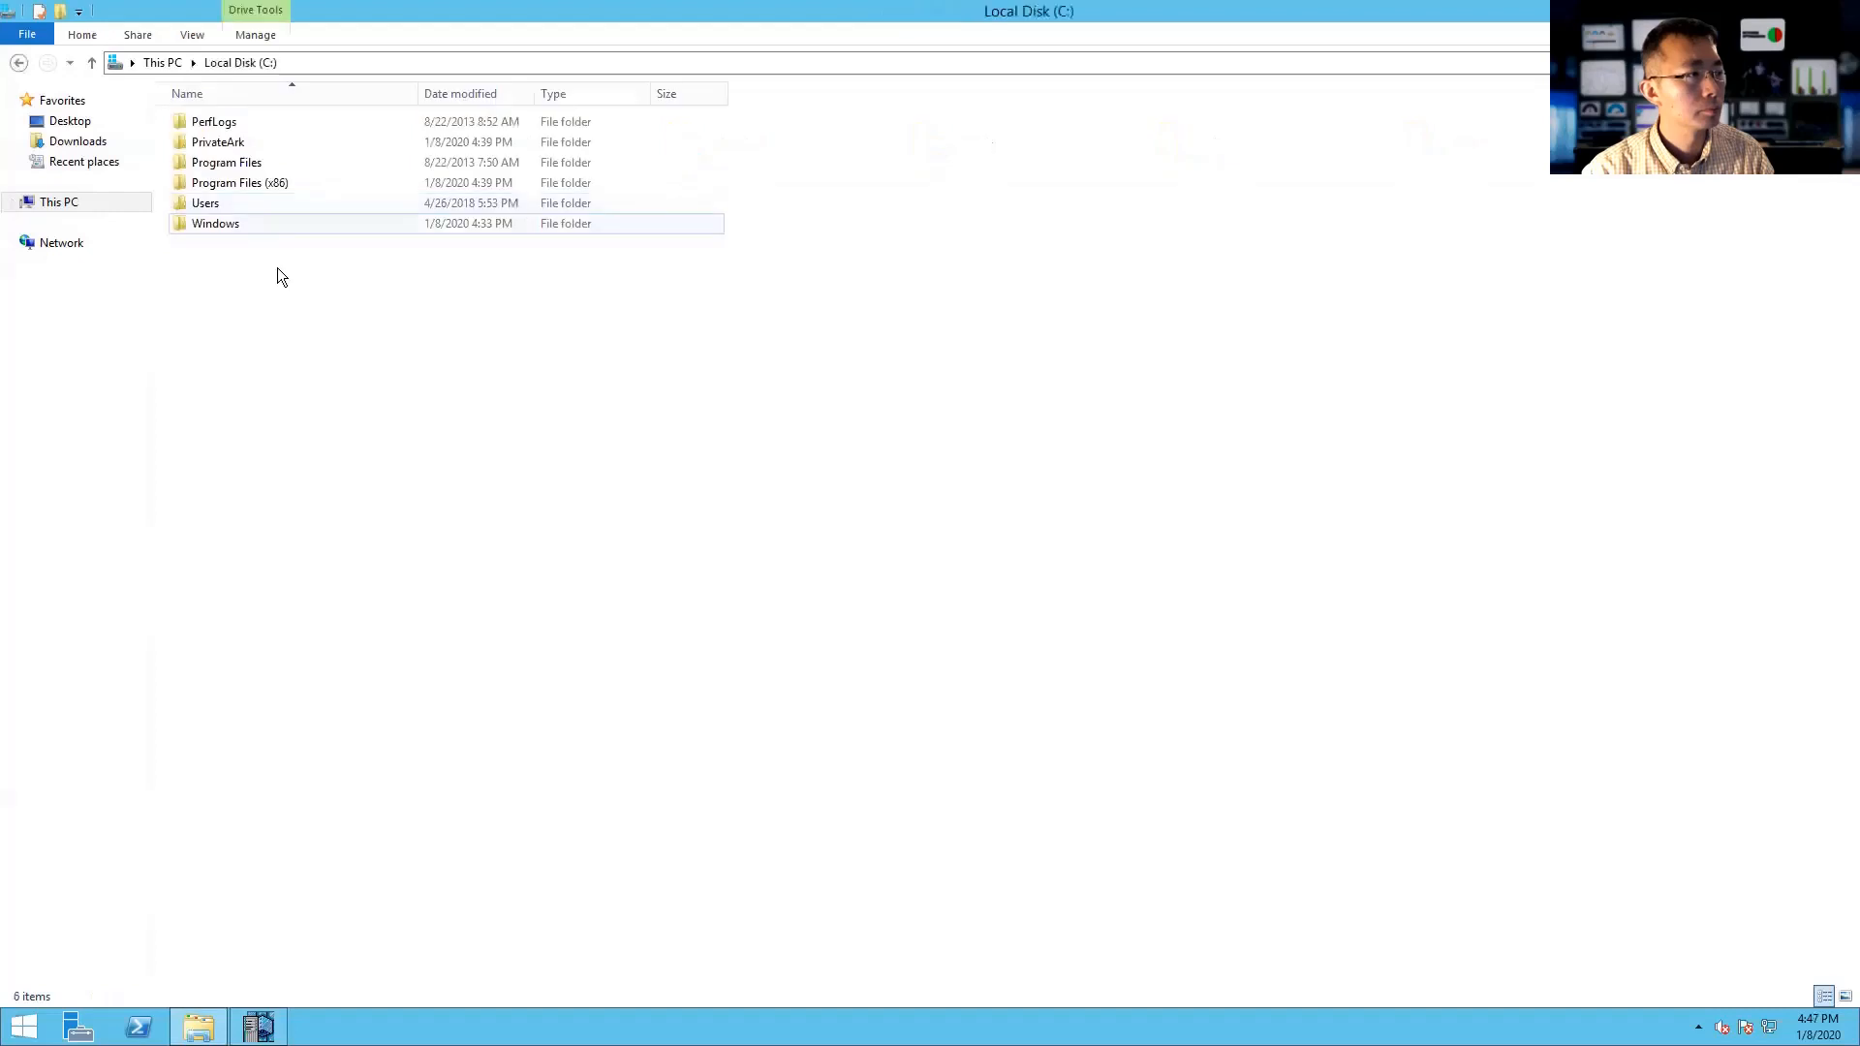
double_click(262, 184)
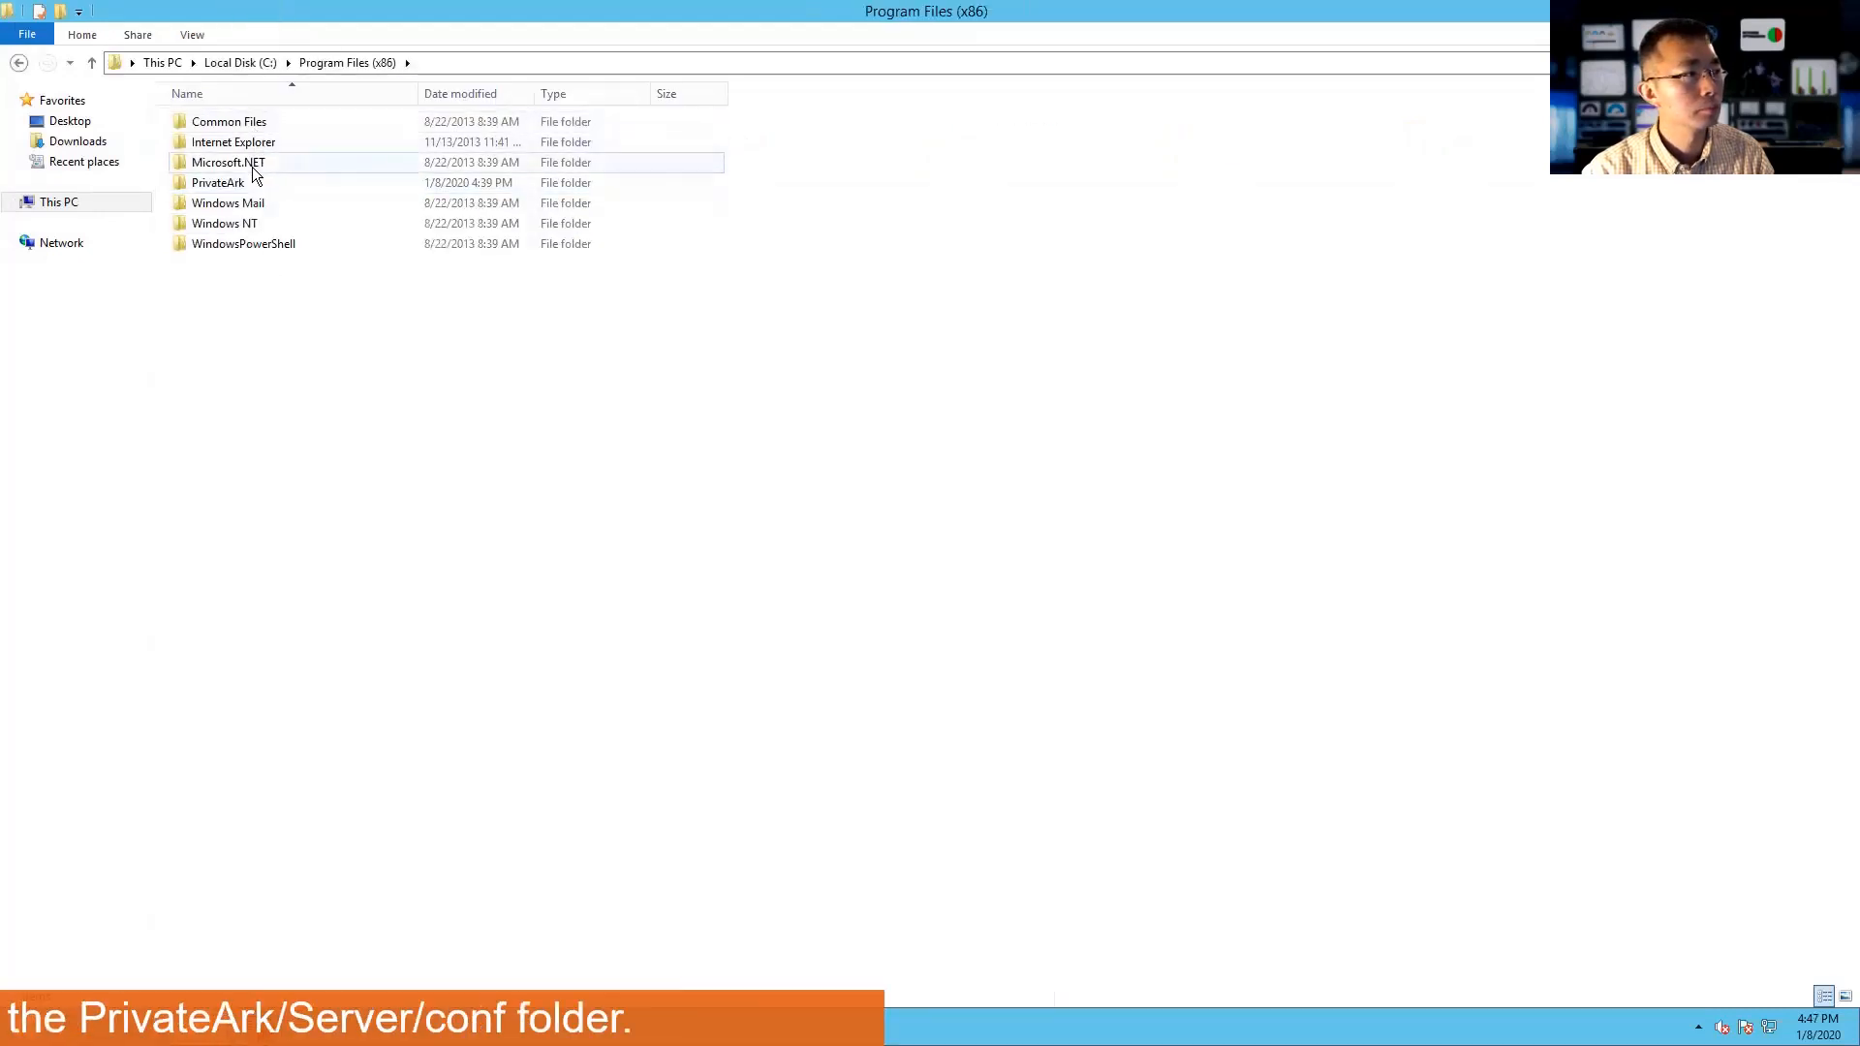
double_click(251, 182)
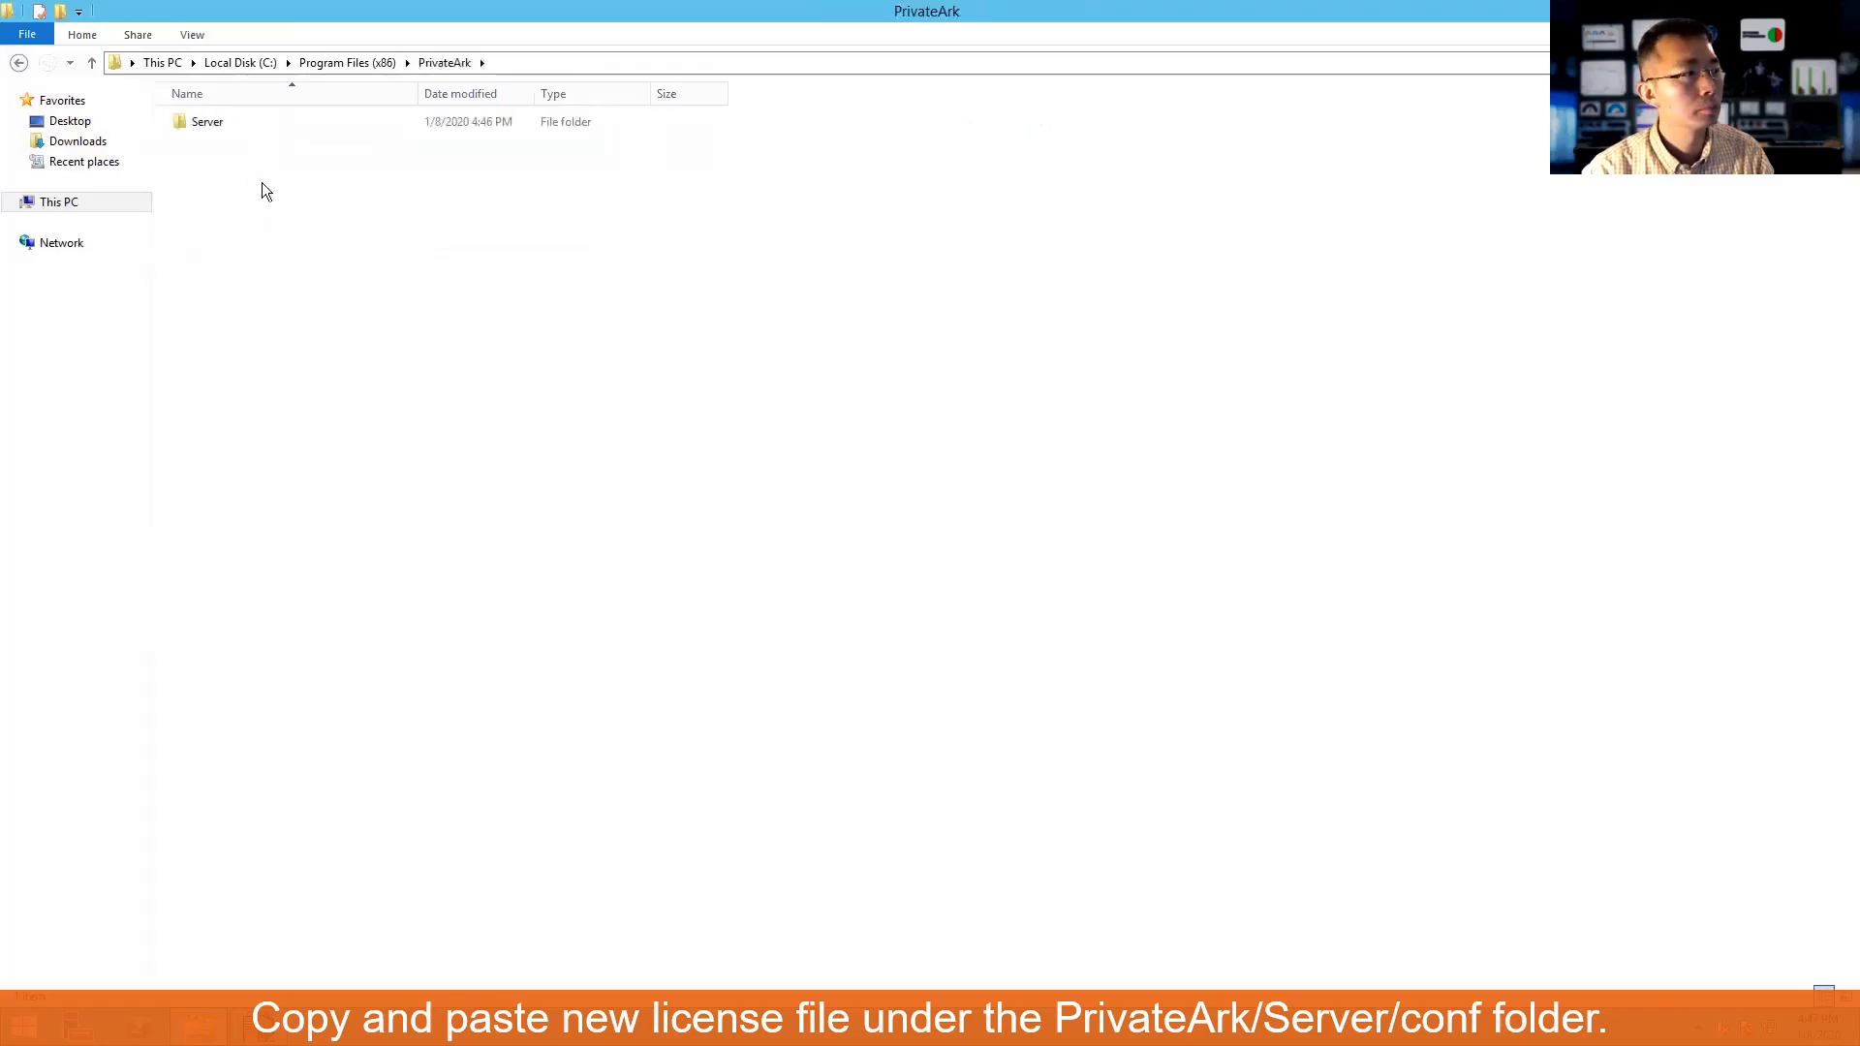
double_click(254, 118)
double_click(252, 120)
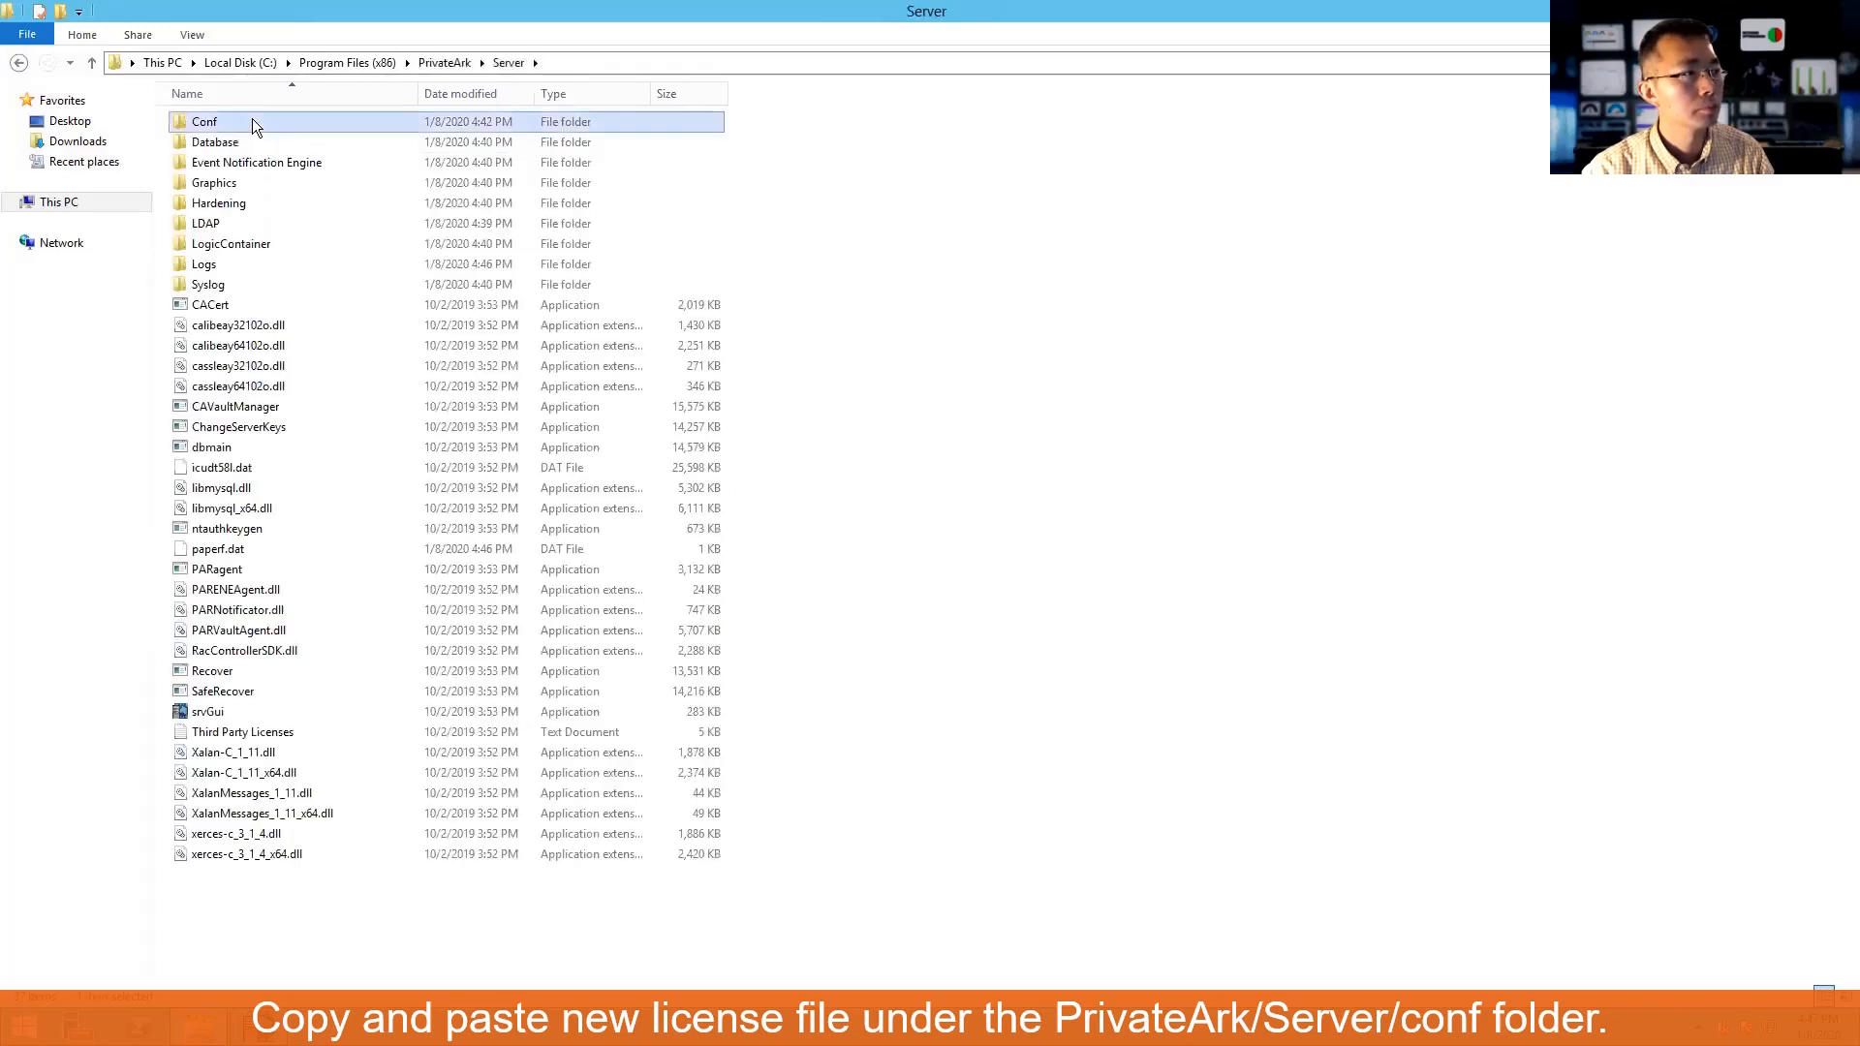
right_click(338, 409)
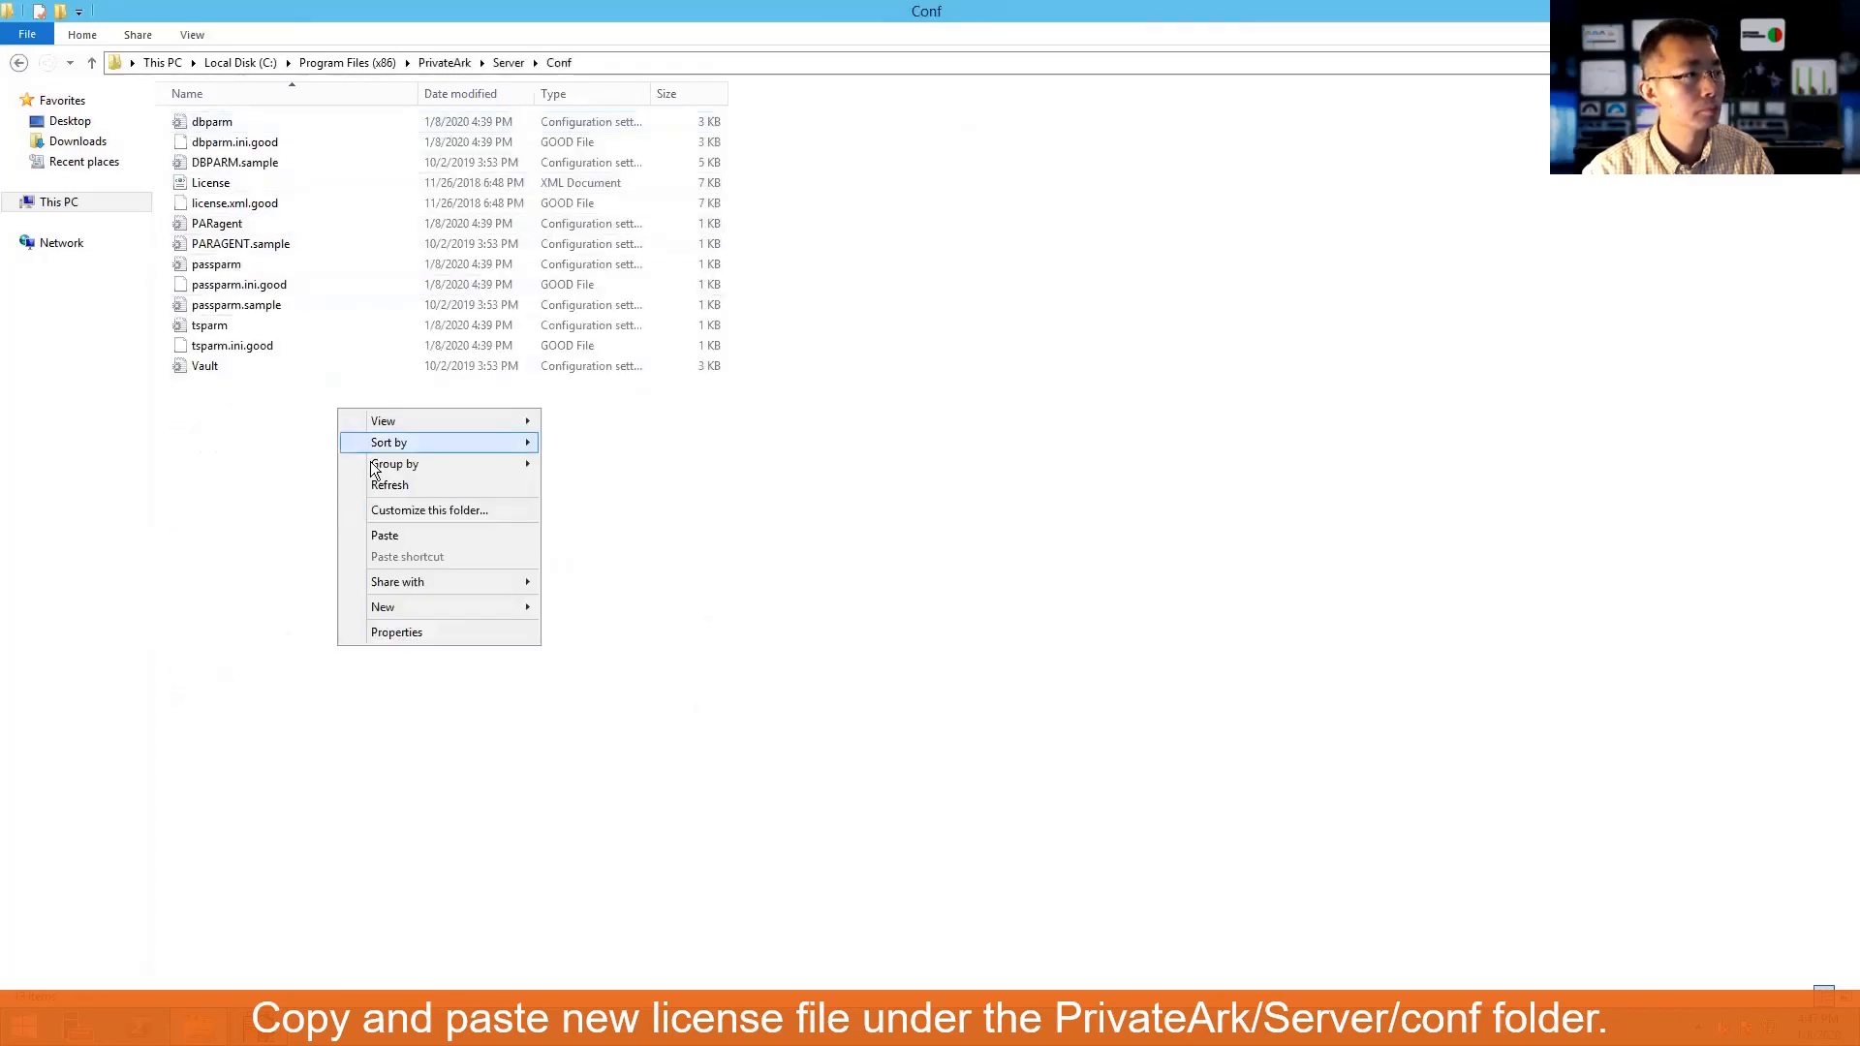
left_click(407, 539)
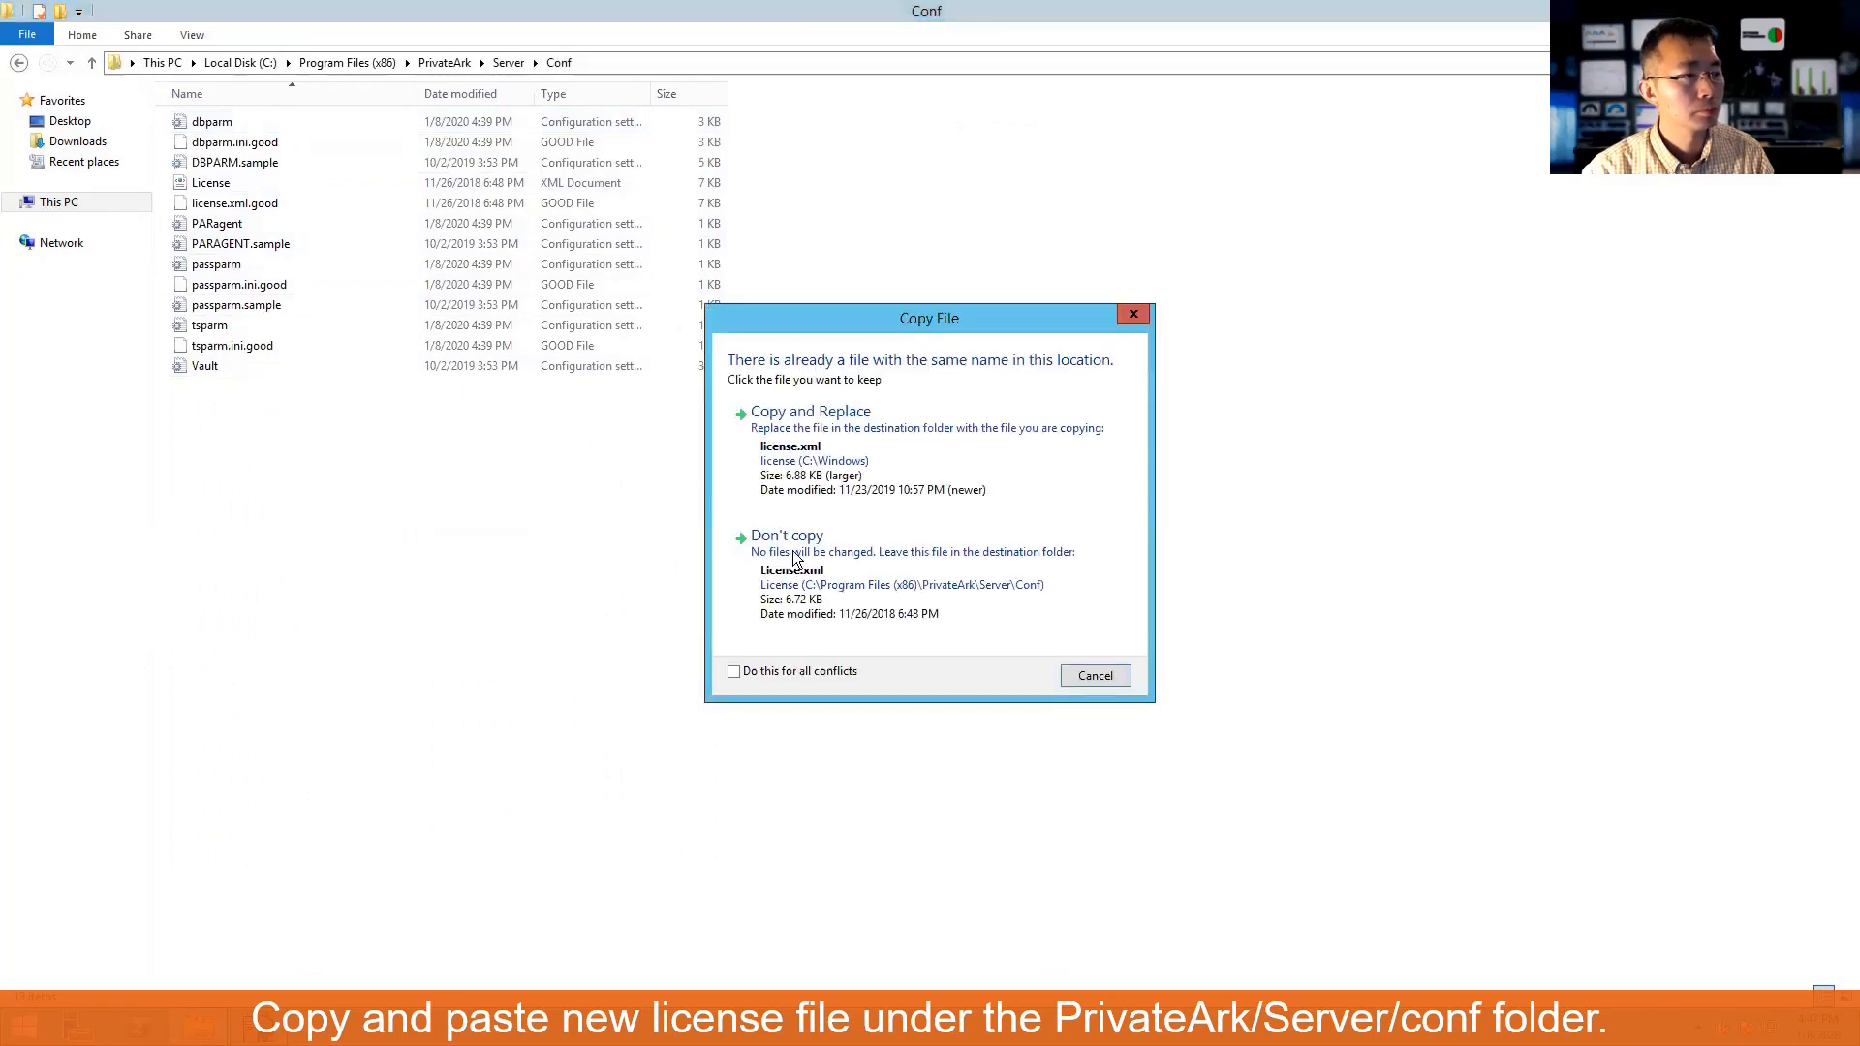
left_click(977, 438)
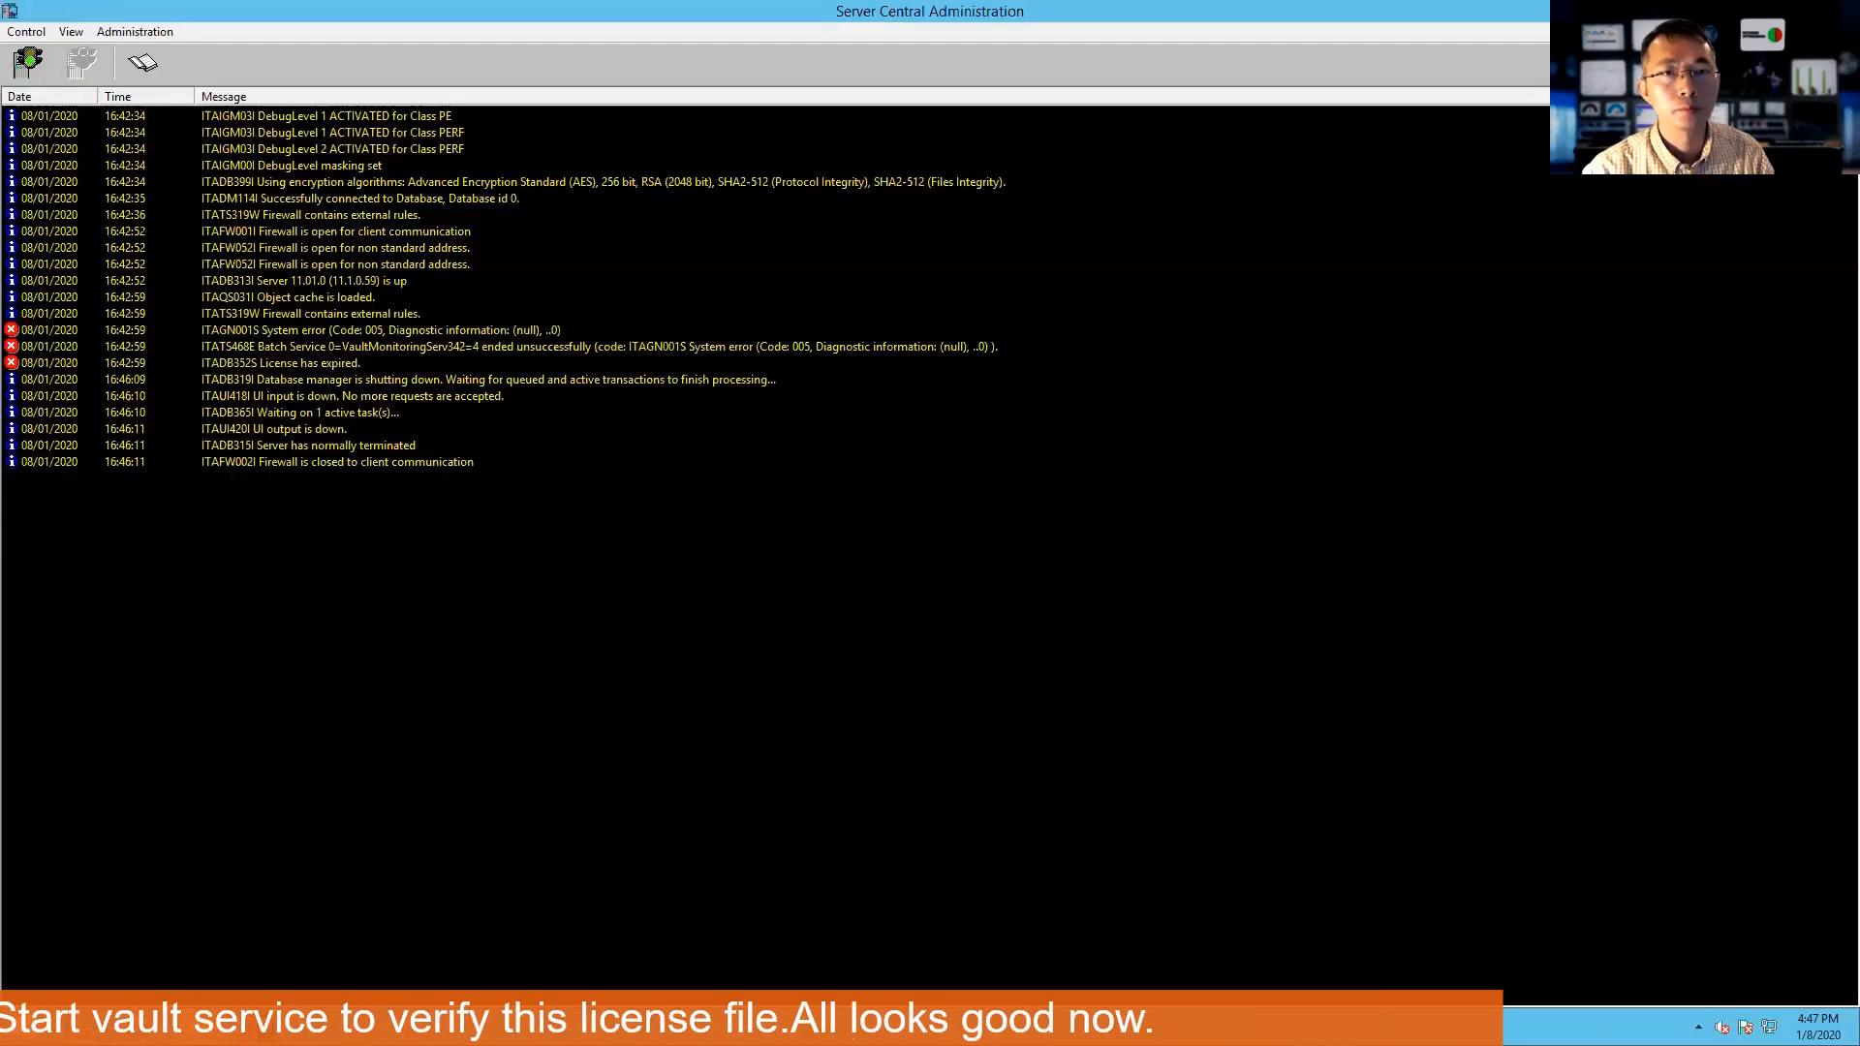
- Start the vault server from the Server Central Administration toolbar
left_click(29, 61)
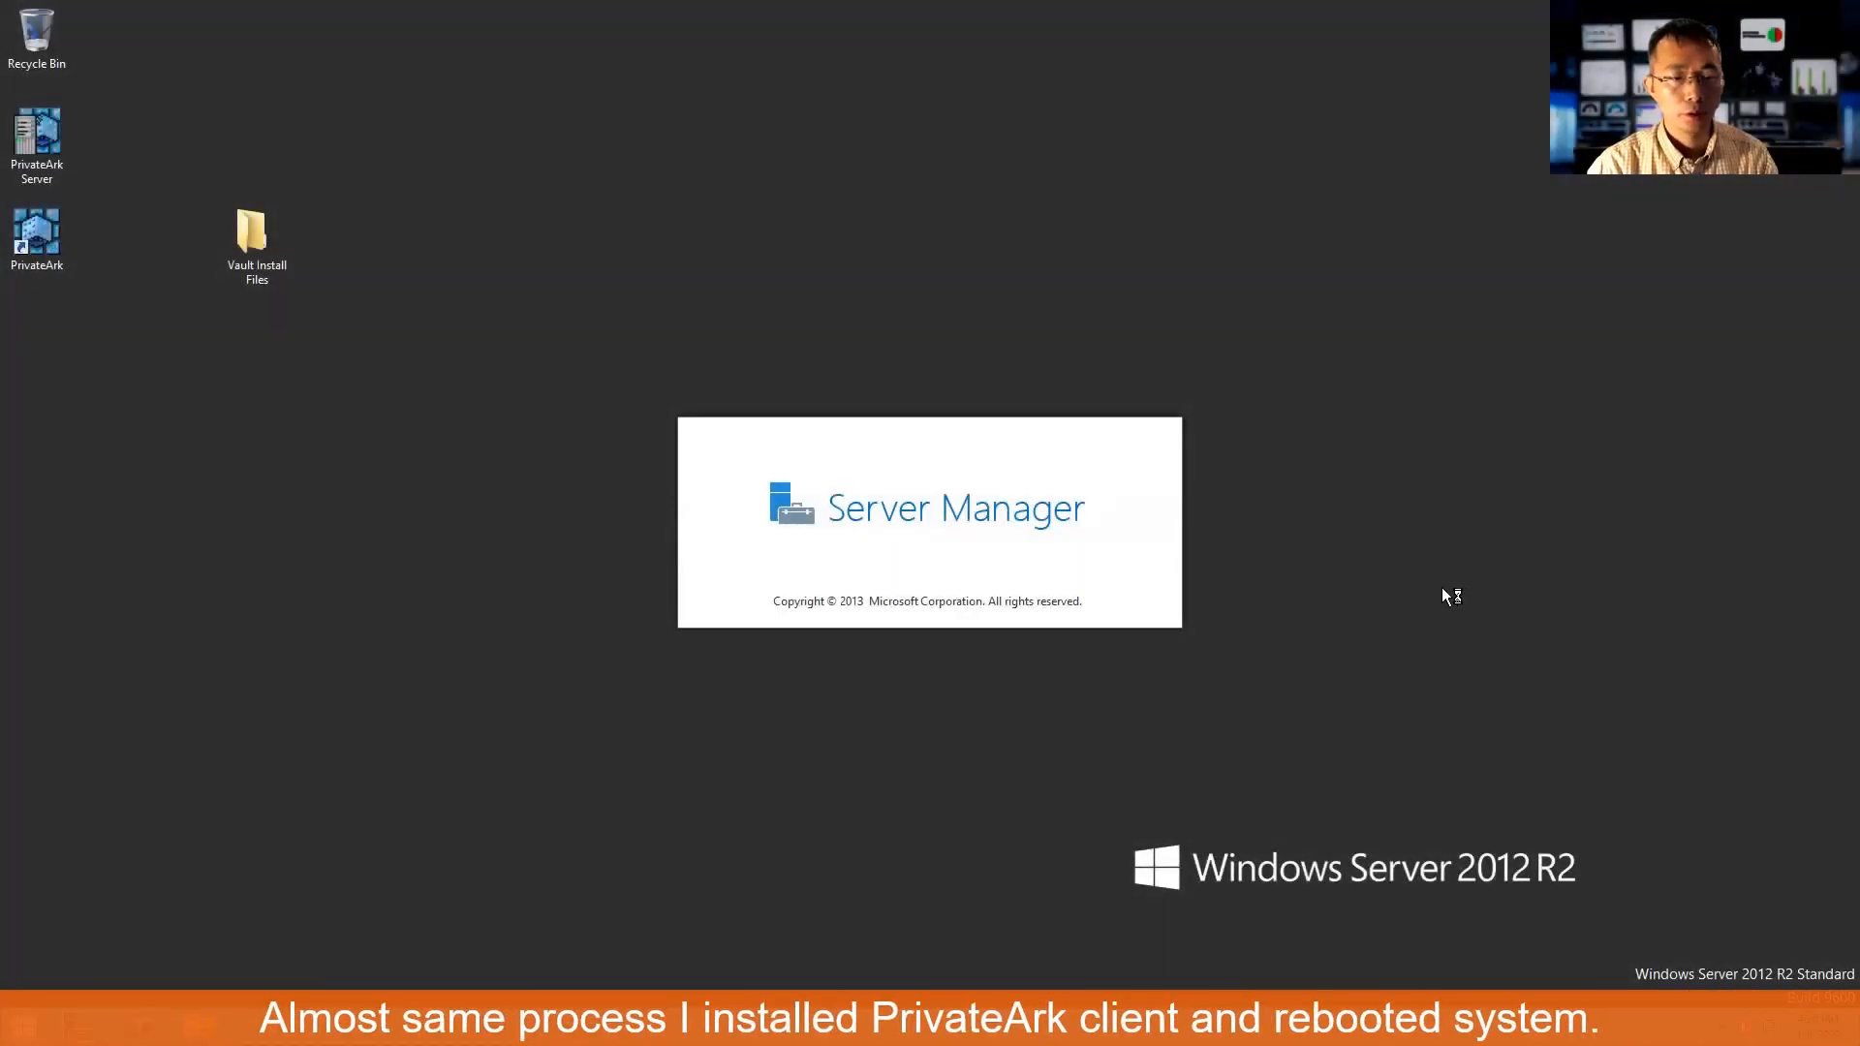
- Launch PrivateArk Client and log on to 51Sec Vault with the Administrator password
left_click(52, 240)
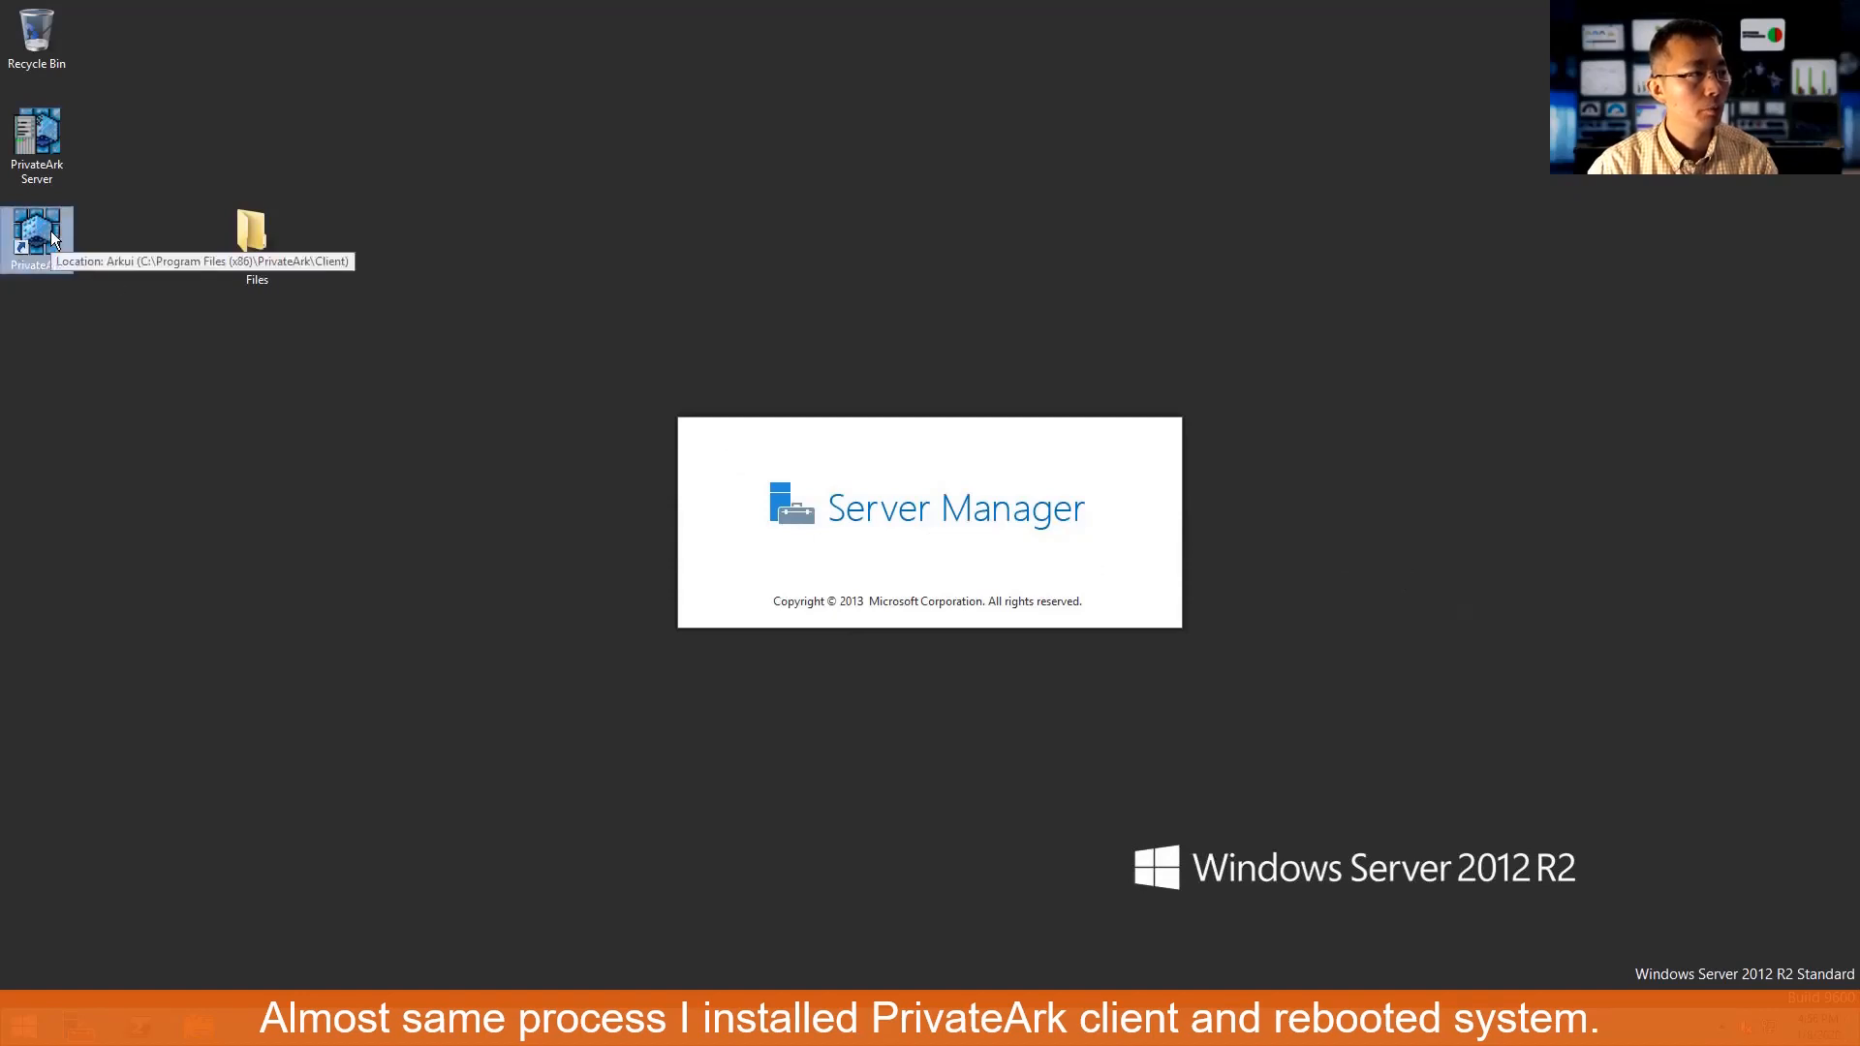
double_click(51, 240)
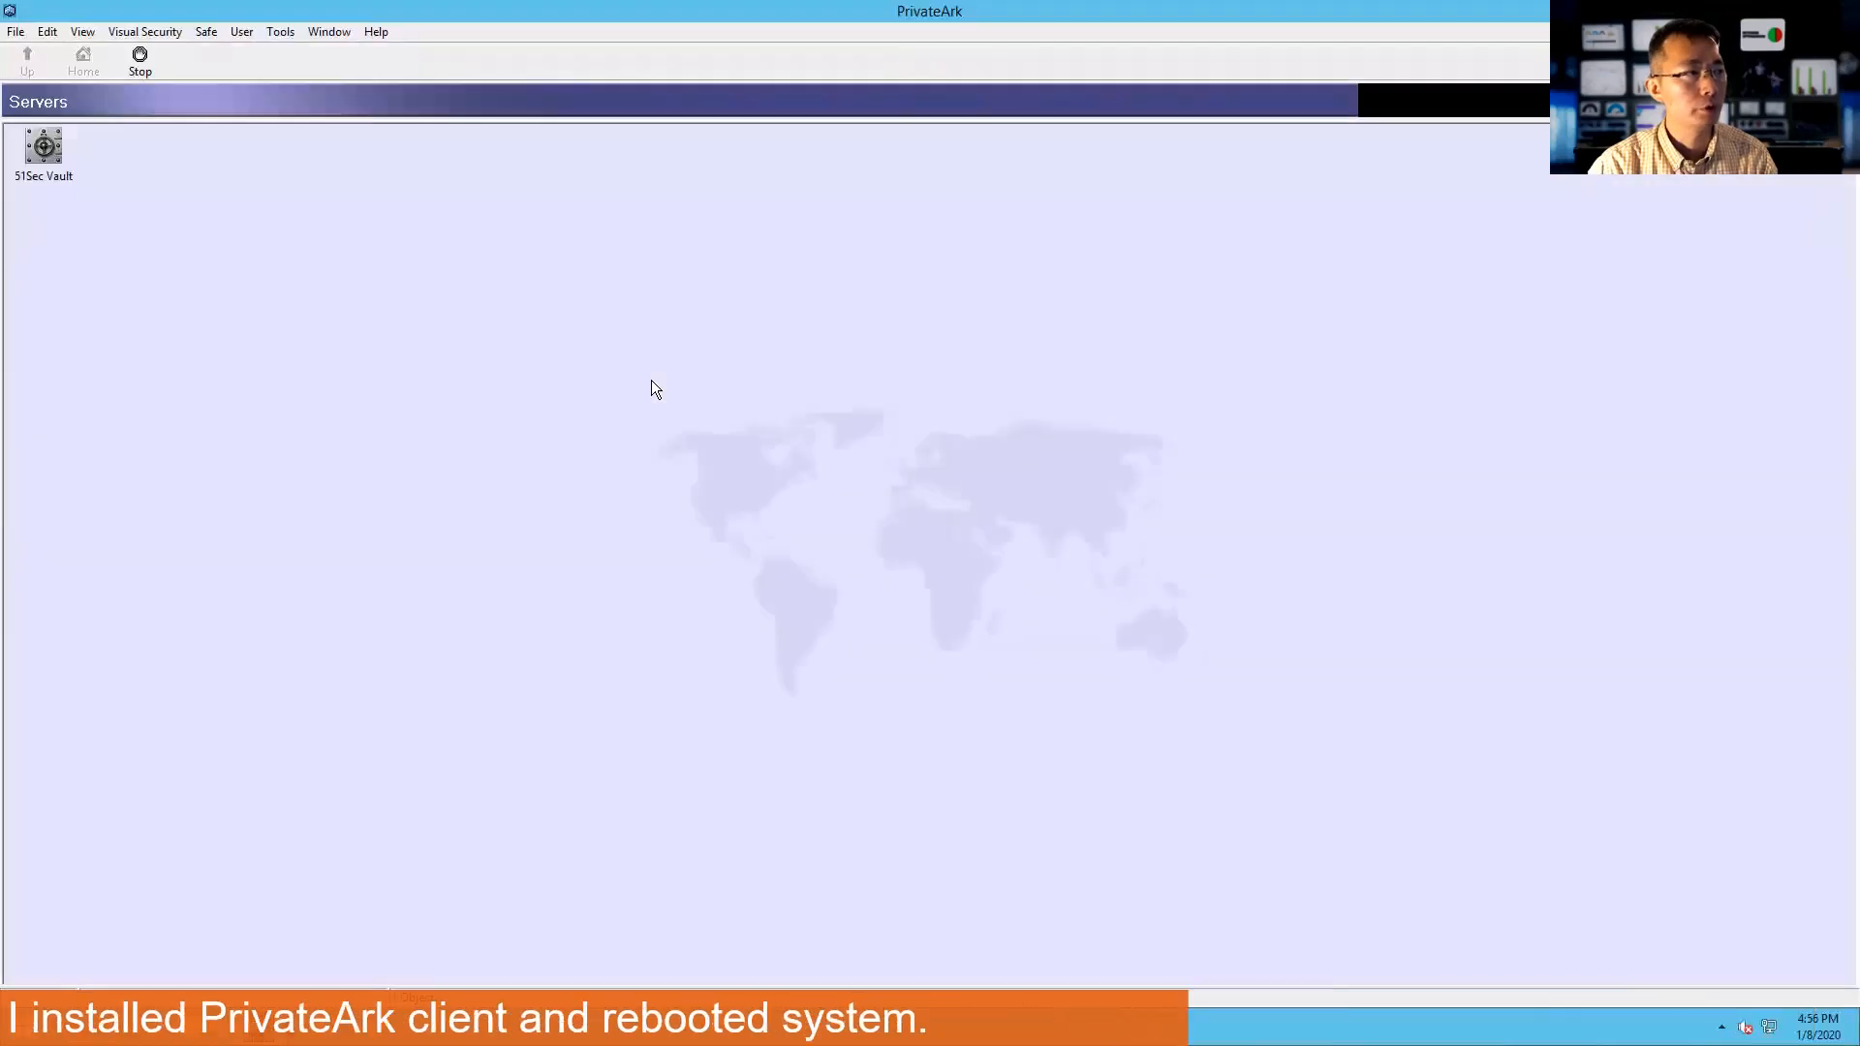
double_click(45, 149)
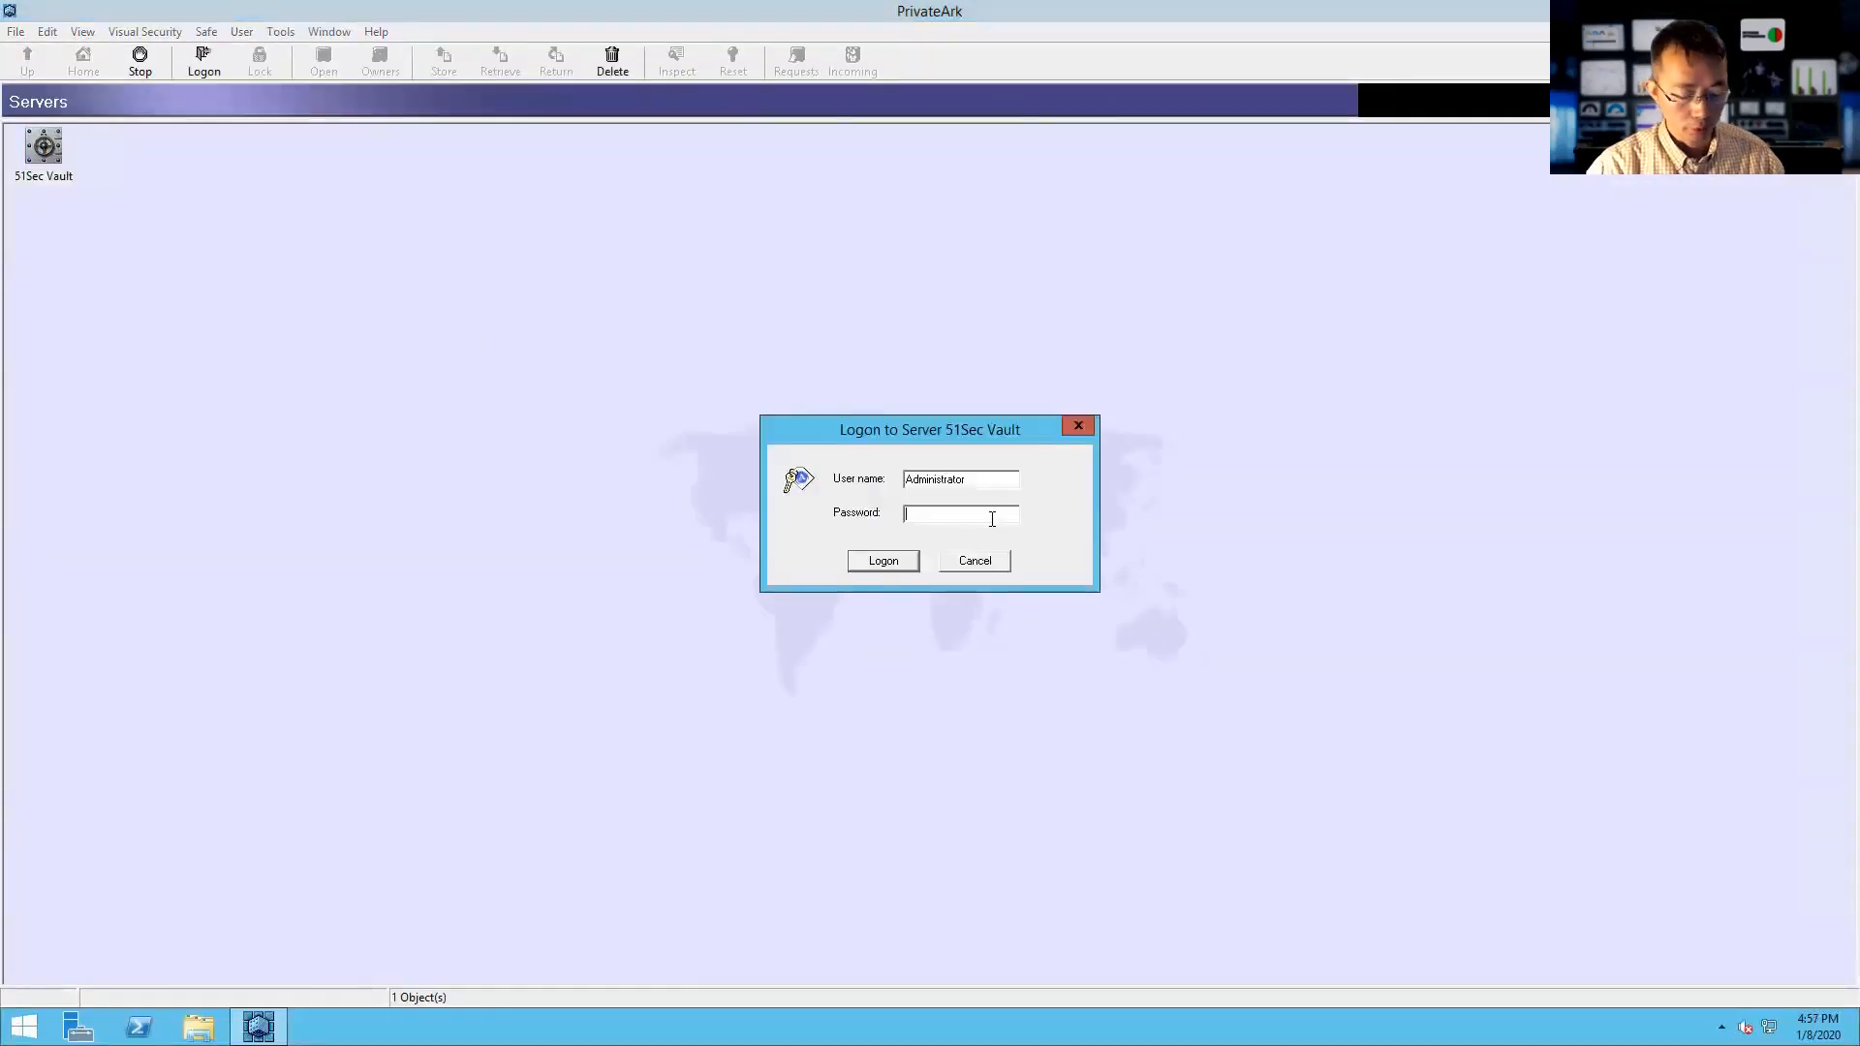
type("**")
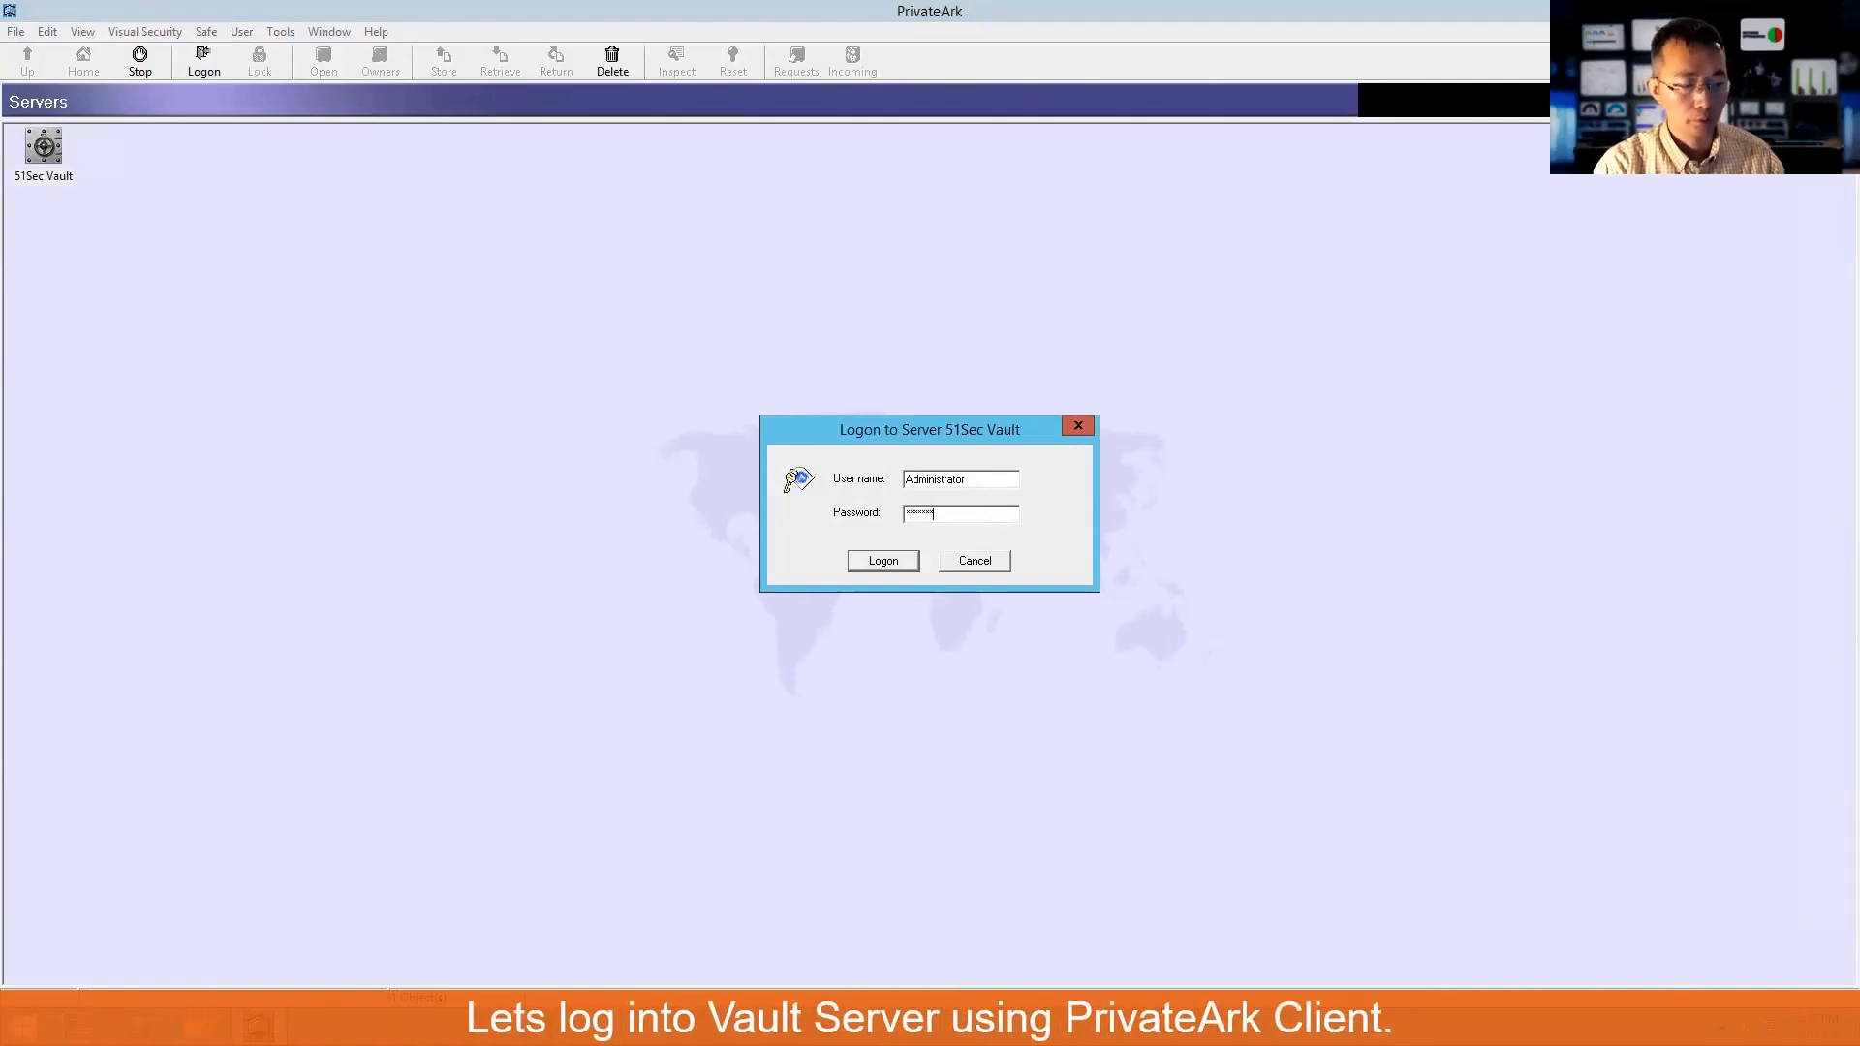
key("Return")
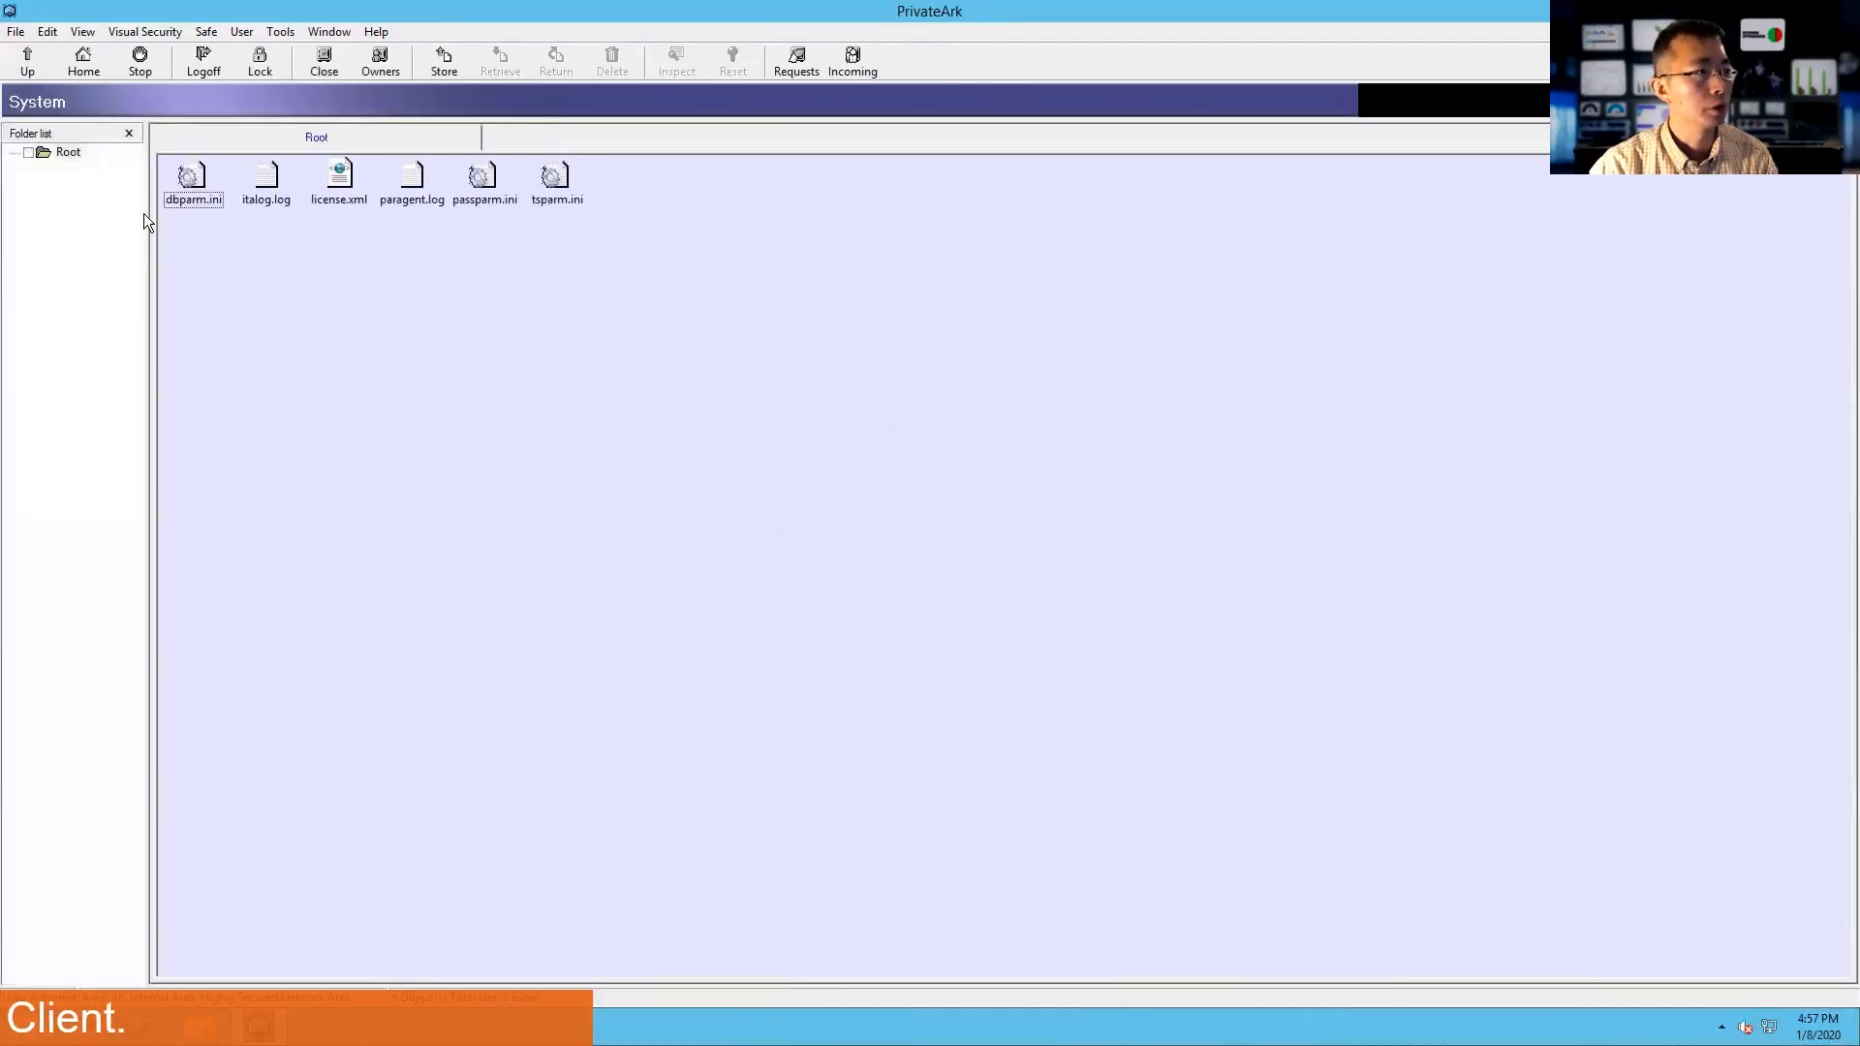
- Open Users and Groups from Administrative Tools, expand the System group, then open This PC
left_click(330, 31)
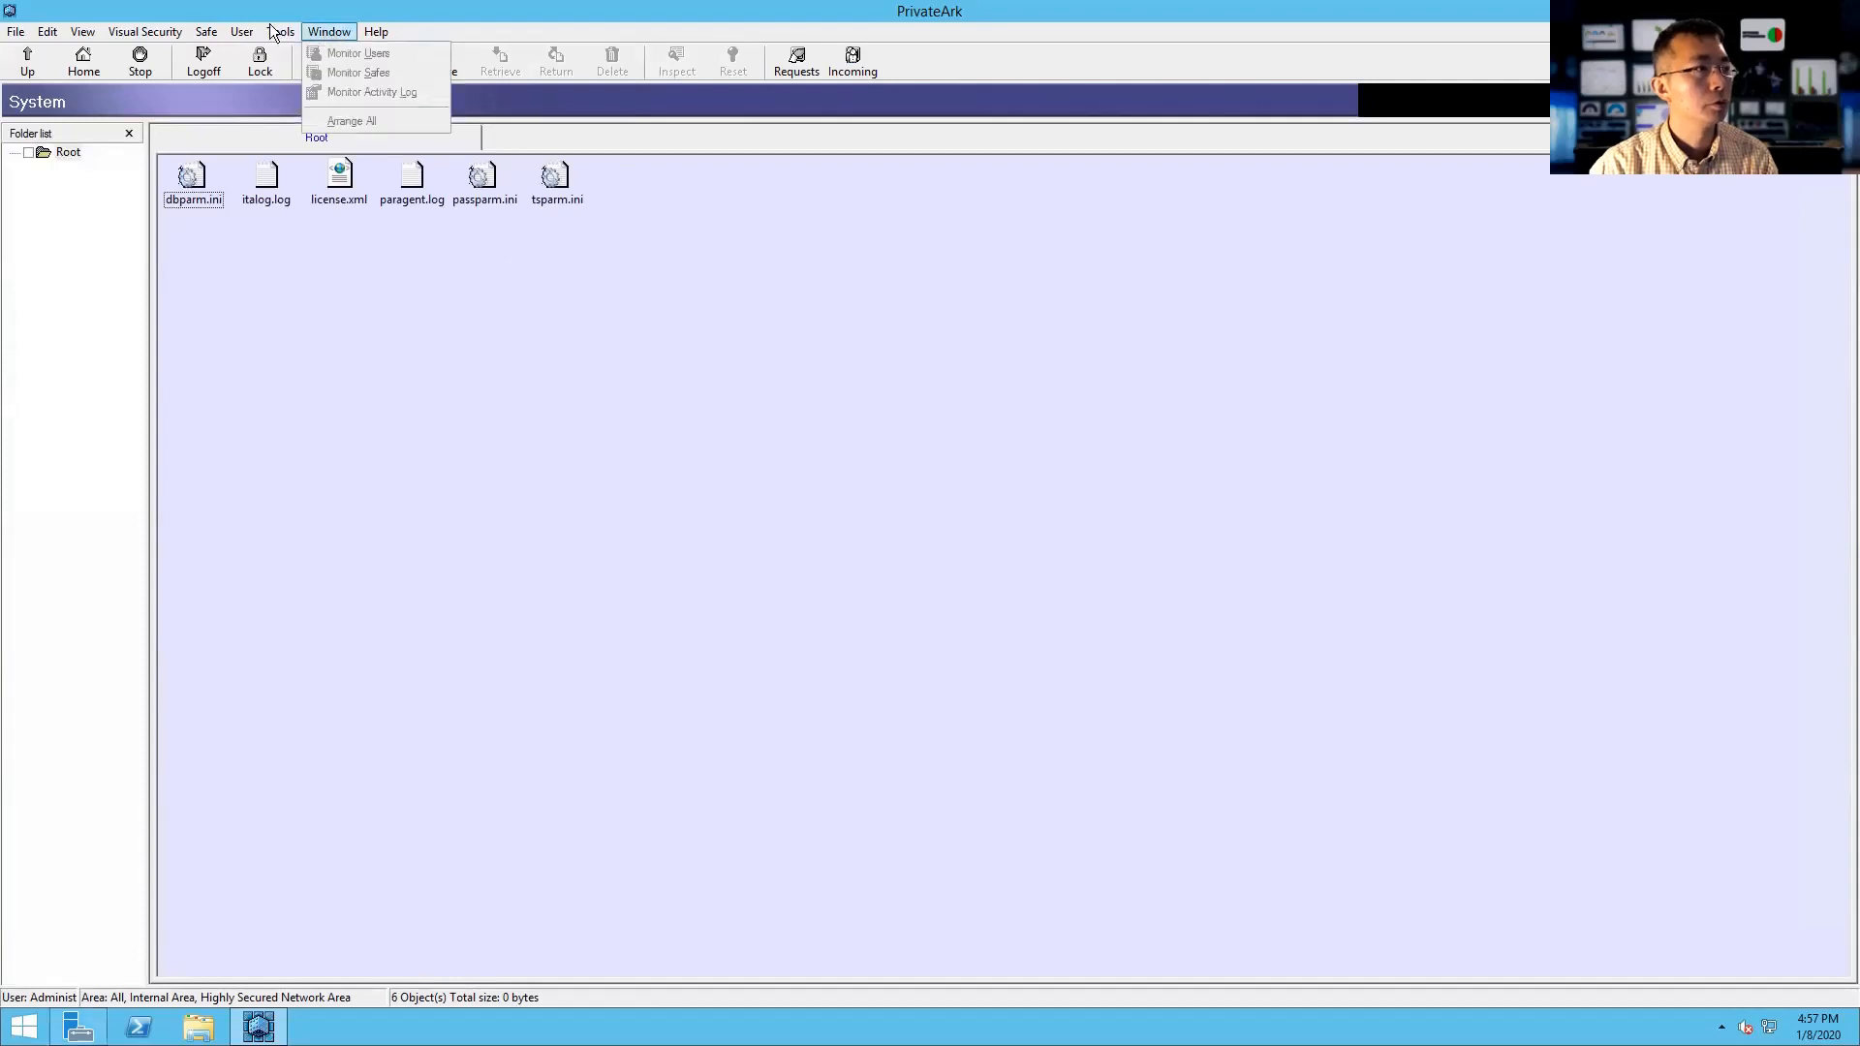
mouse_move(280, 31)
mouse_move(339, 120)
left_click(531, 123)
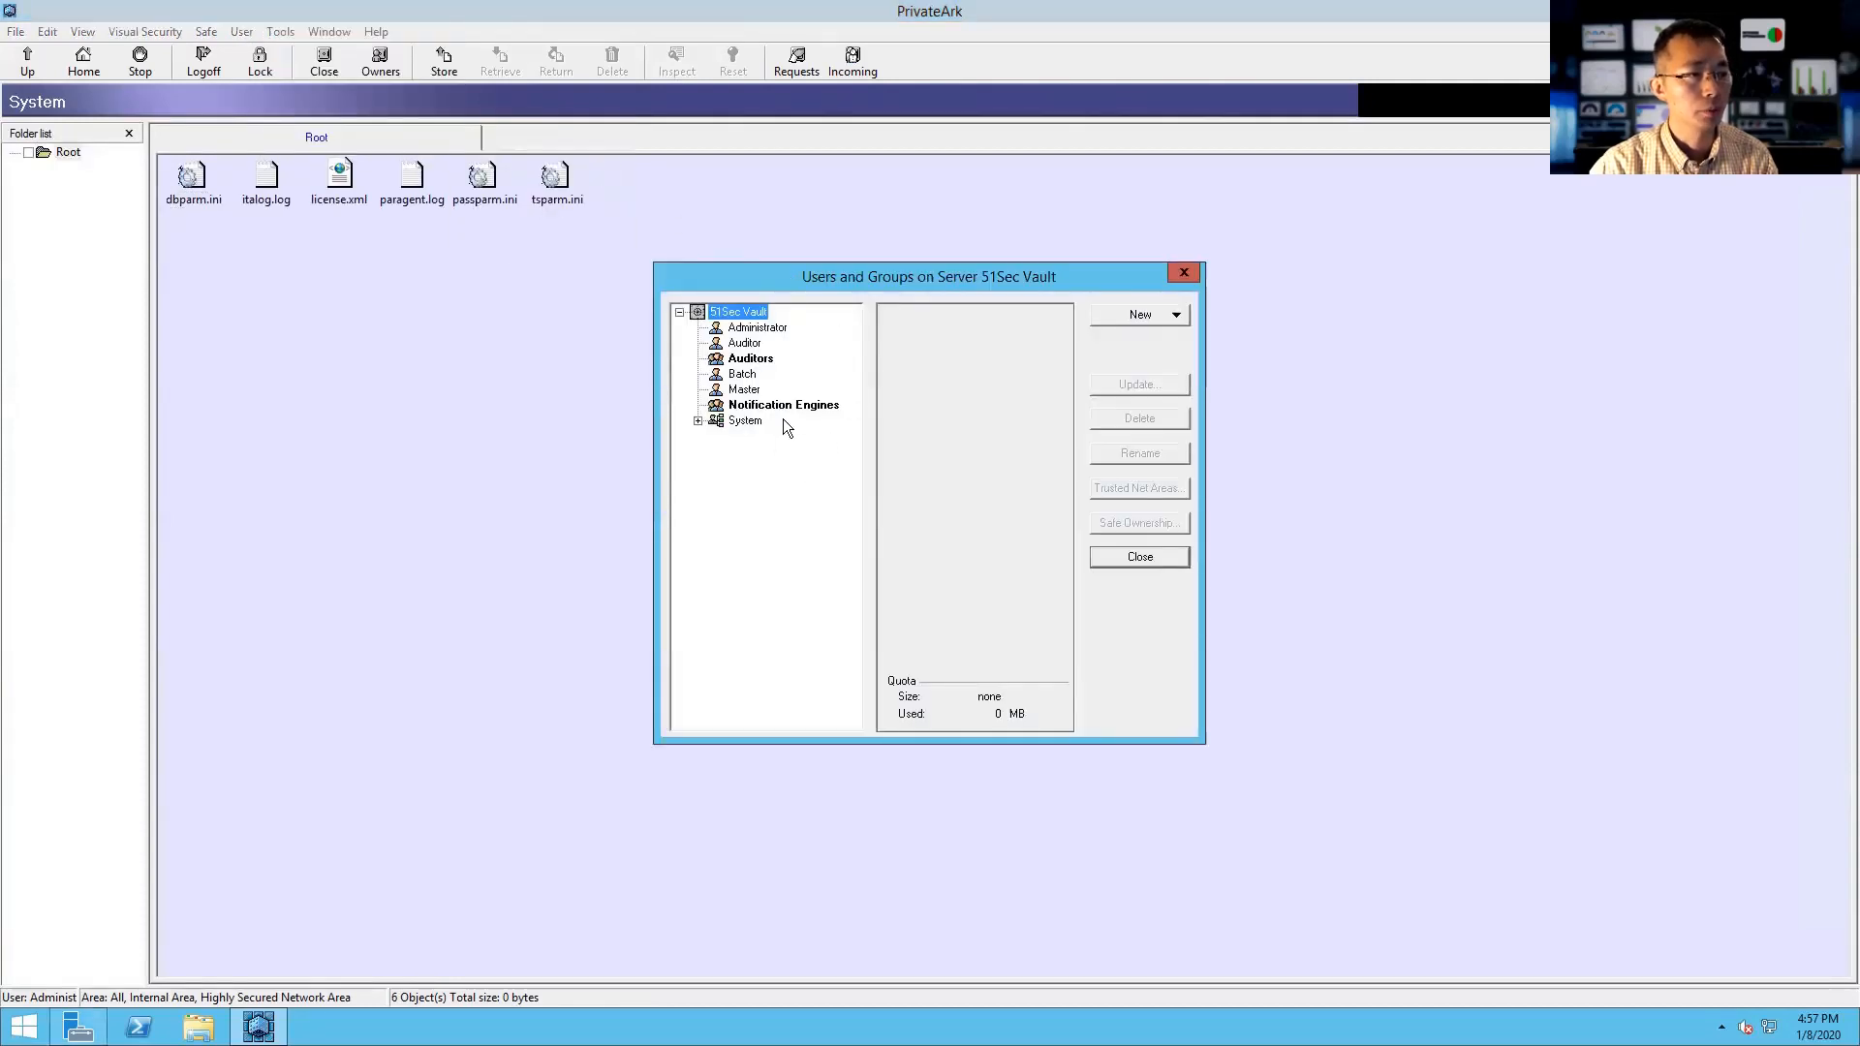
left_click(698, 421)
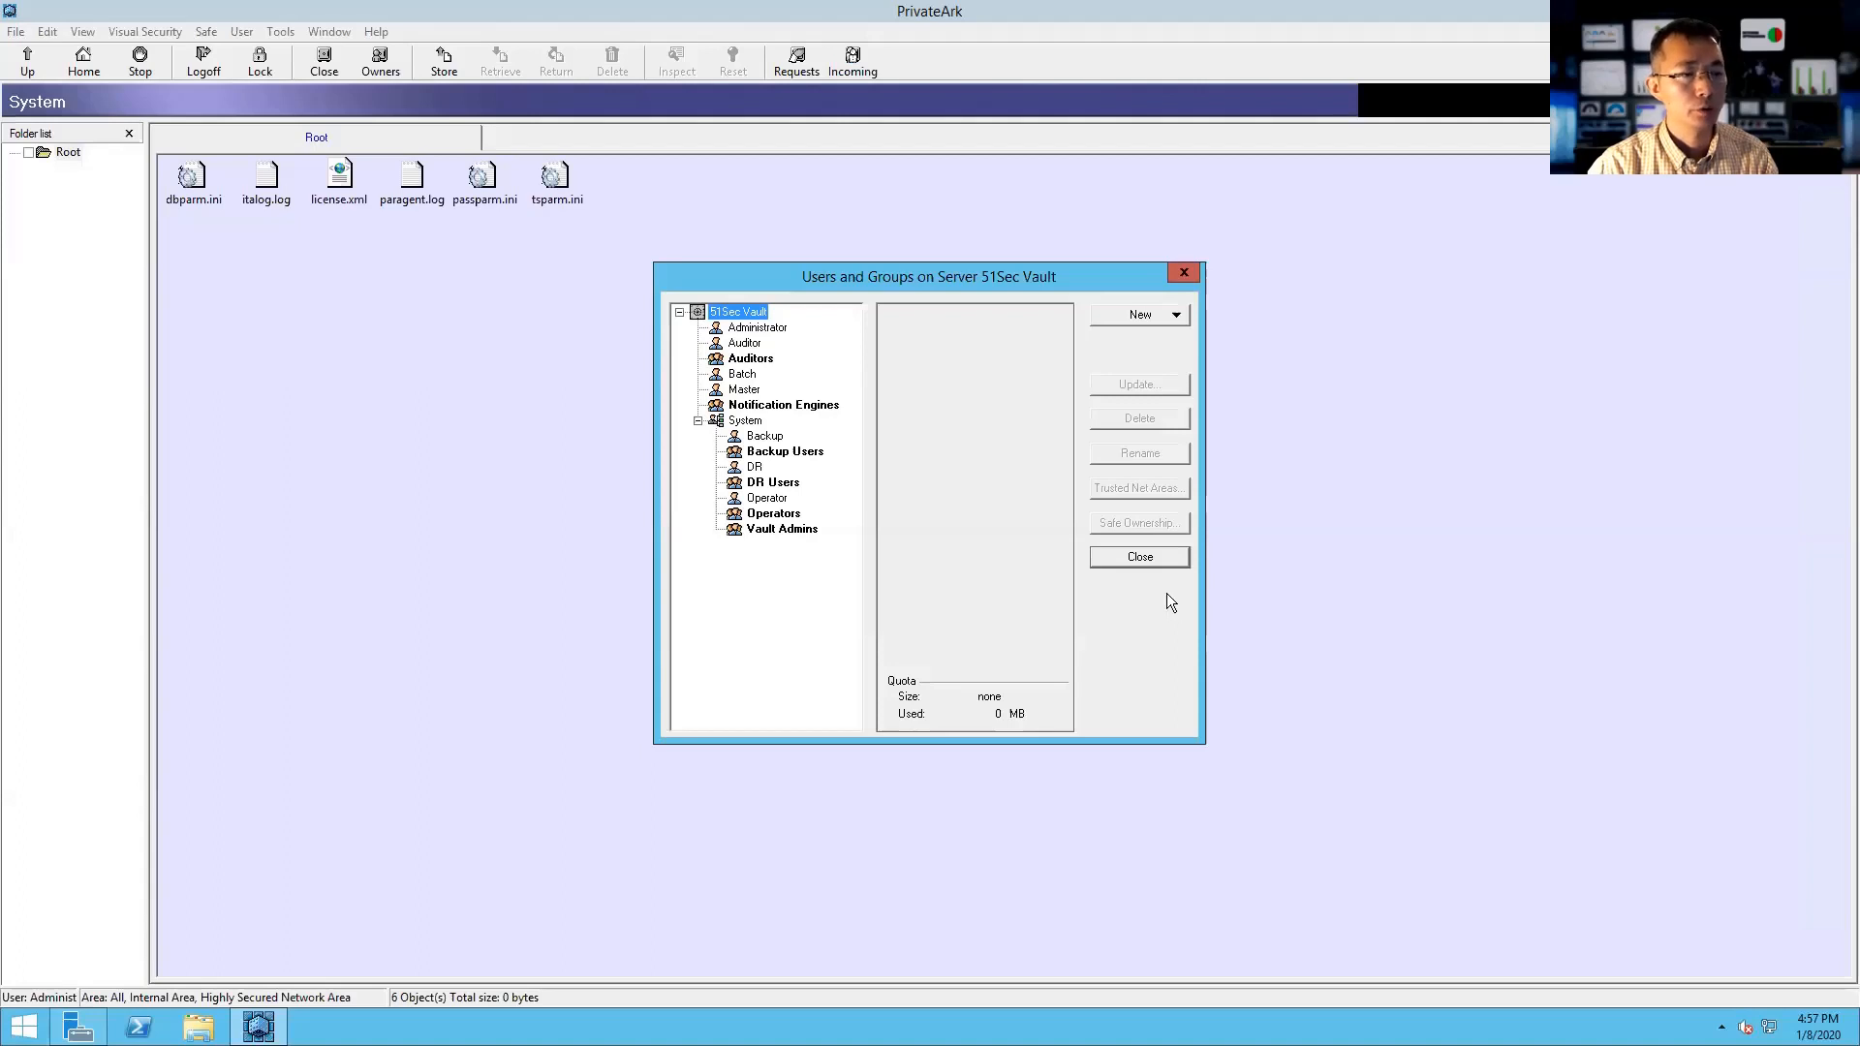
key("super+e")
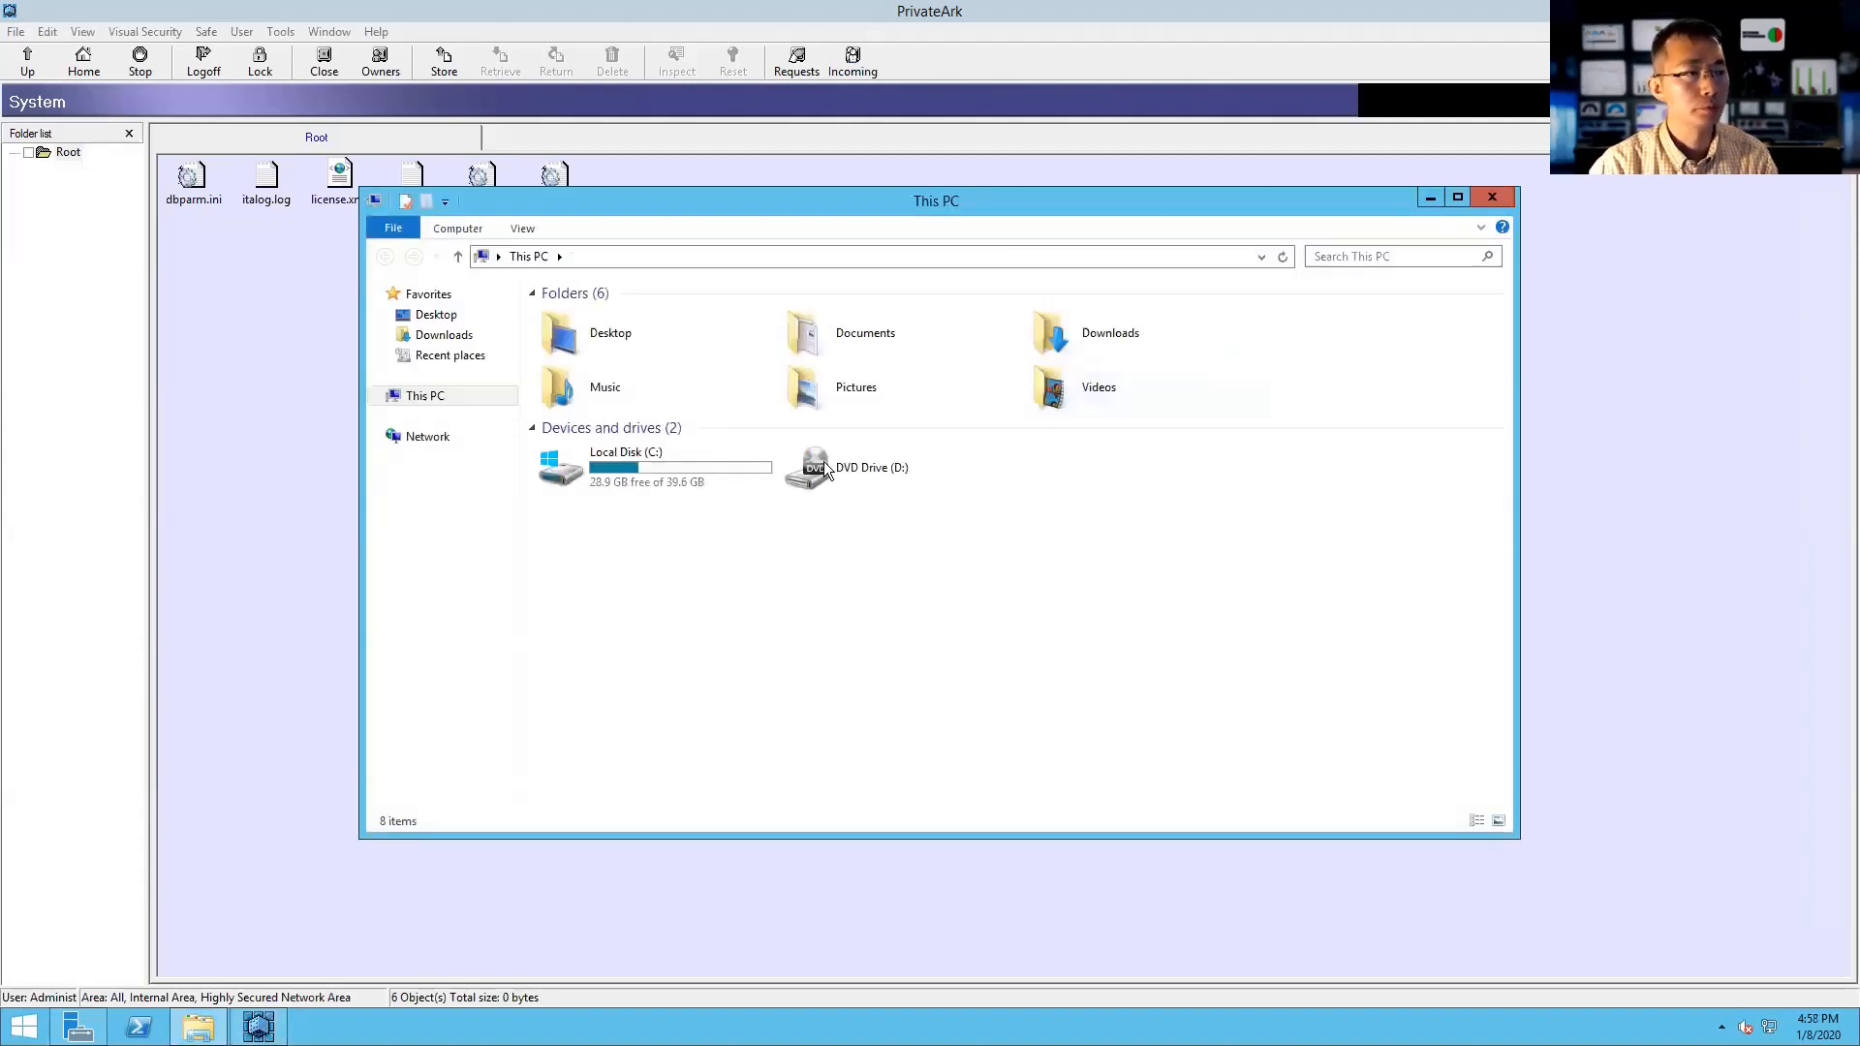
- Browse Desktop > Vault Install Files > Server-Rls-v11.1 > Hardening > StandAloneVault
left_click(438, 315)
double_click(1077, 433)
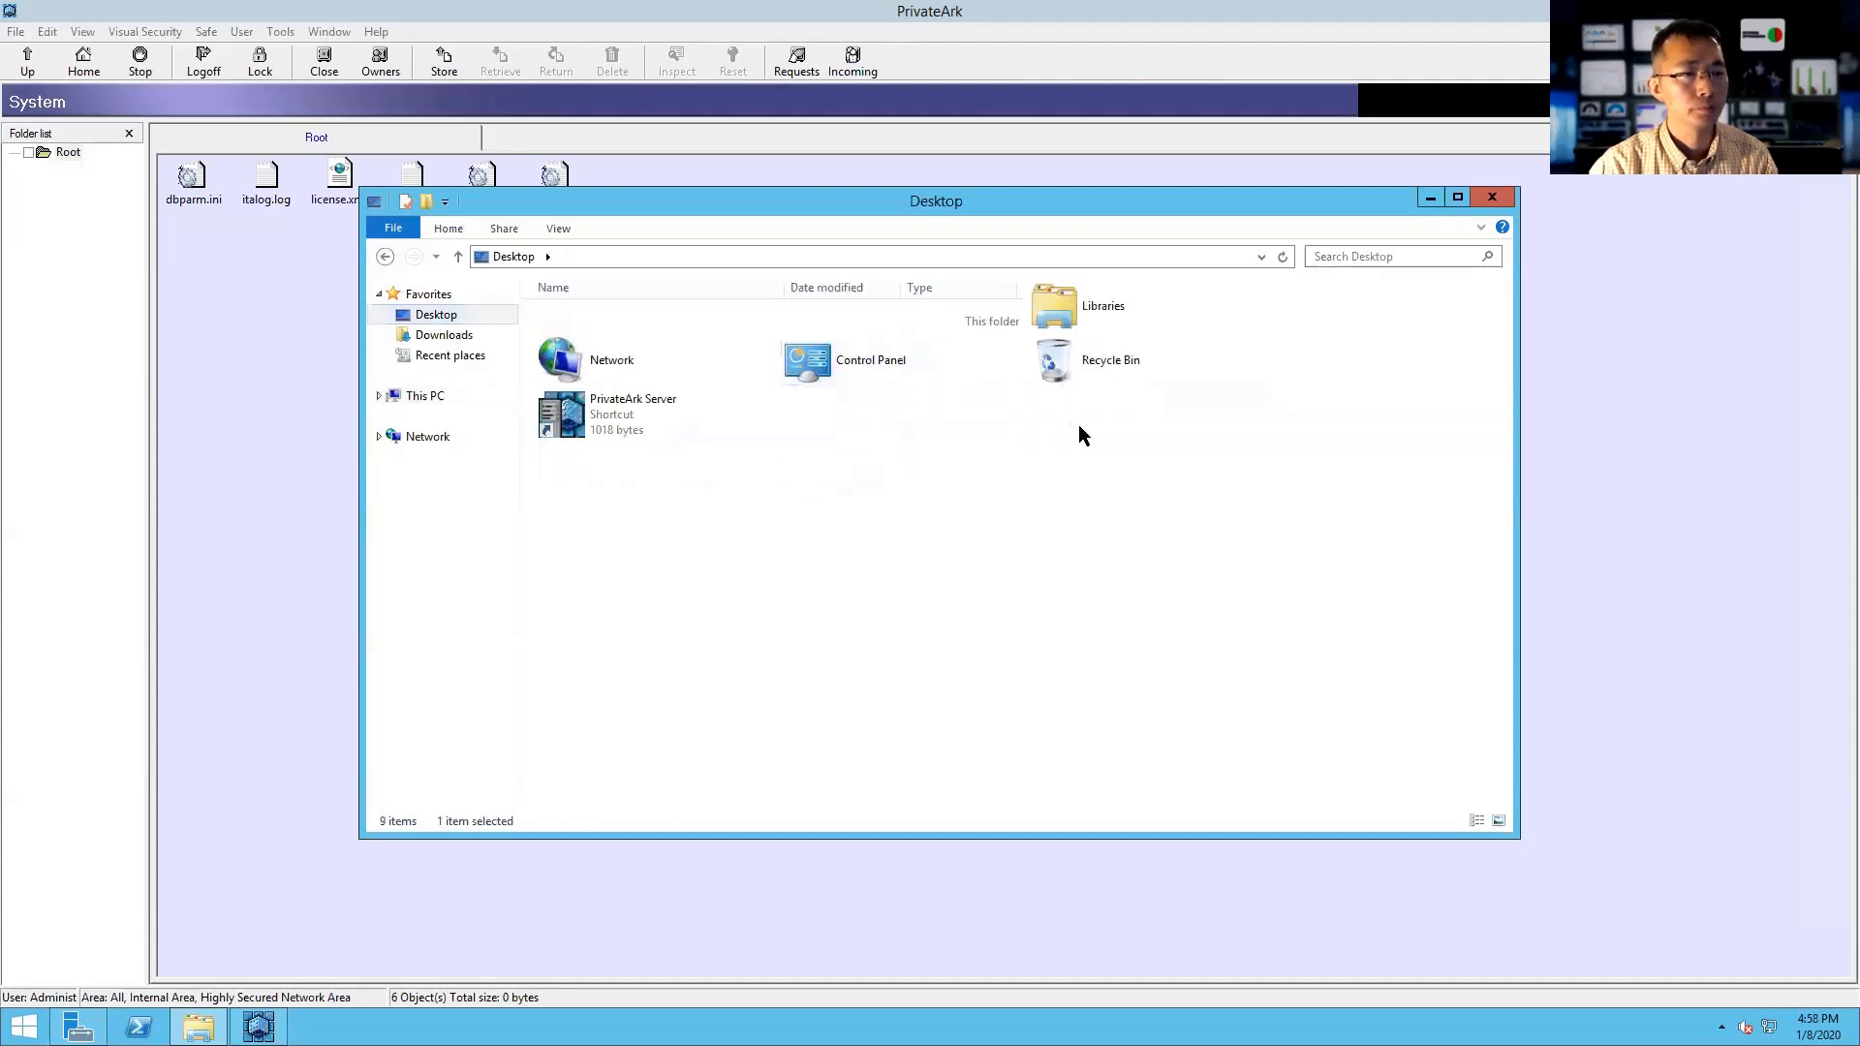
double_click(760, 357)
double_click(742, 314)
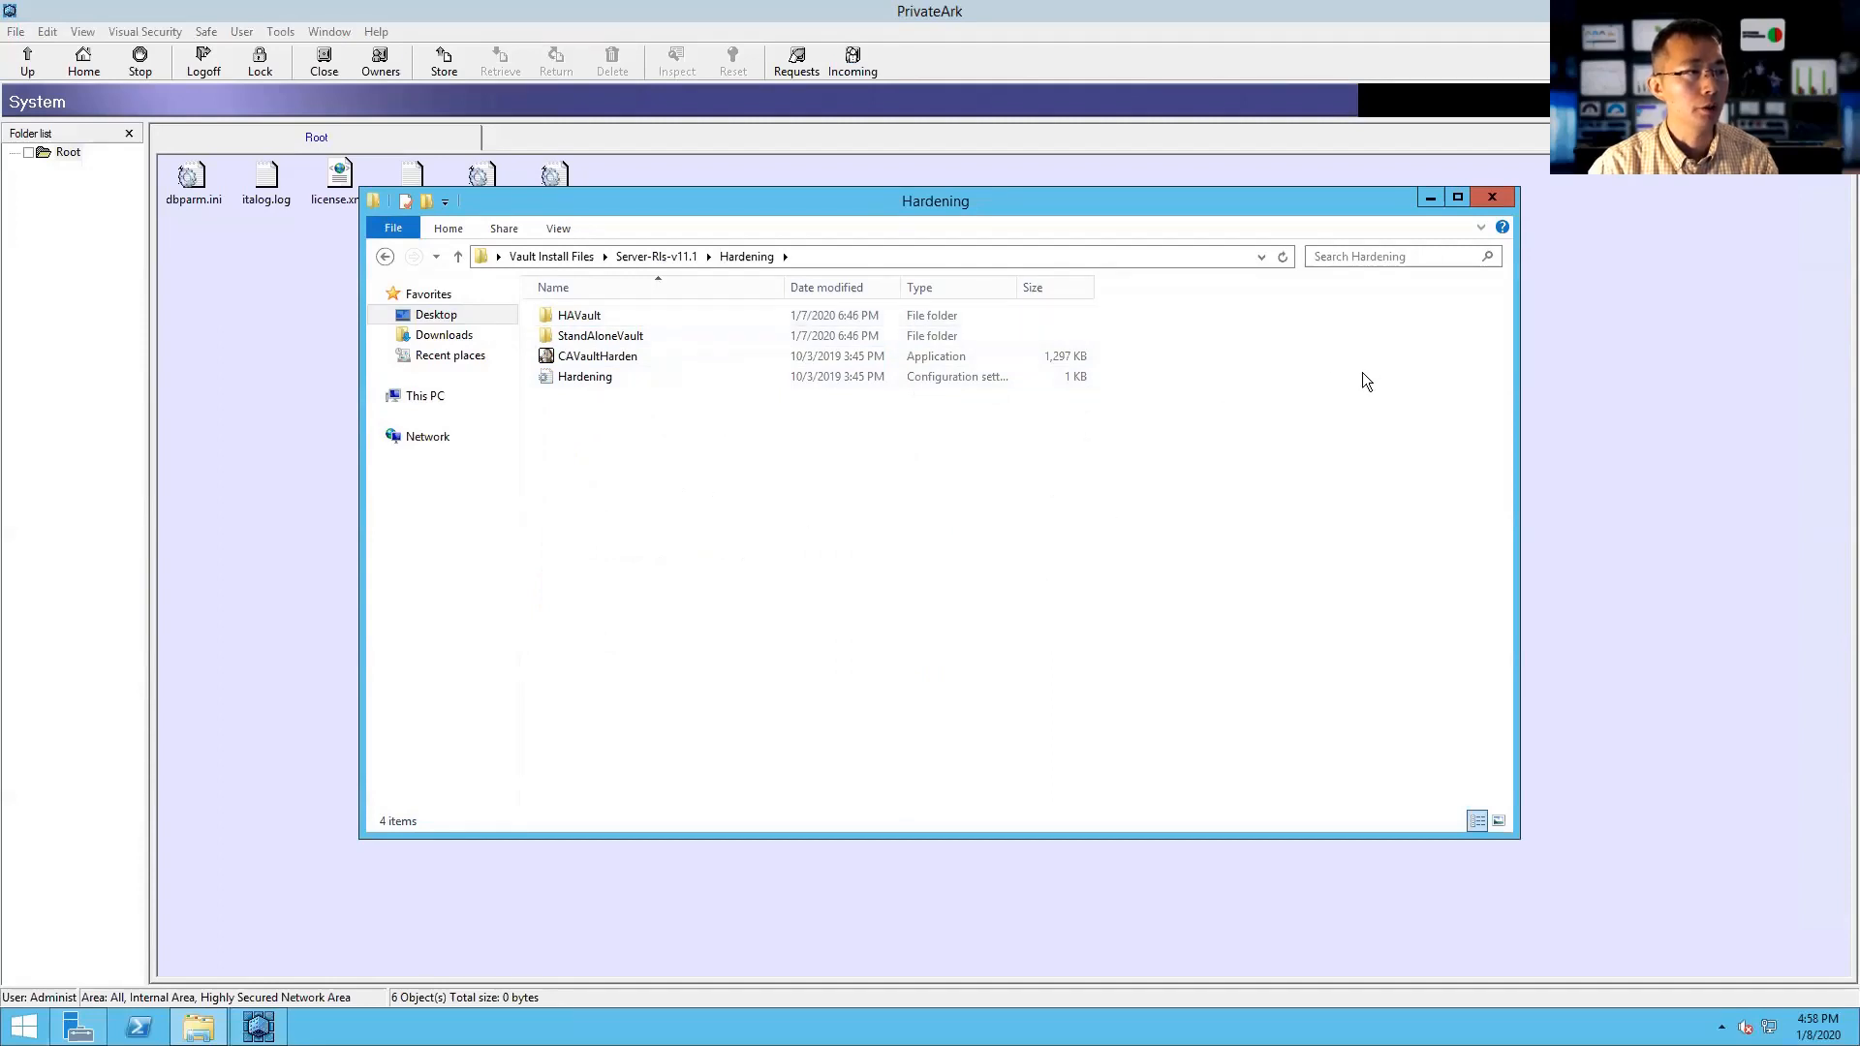
double_click(839, 335)
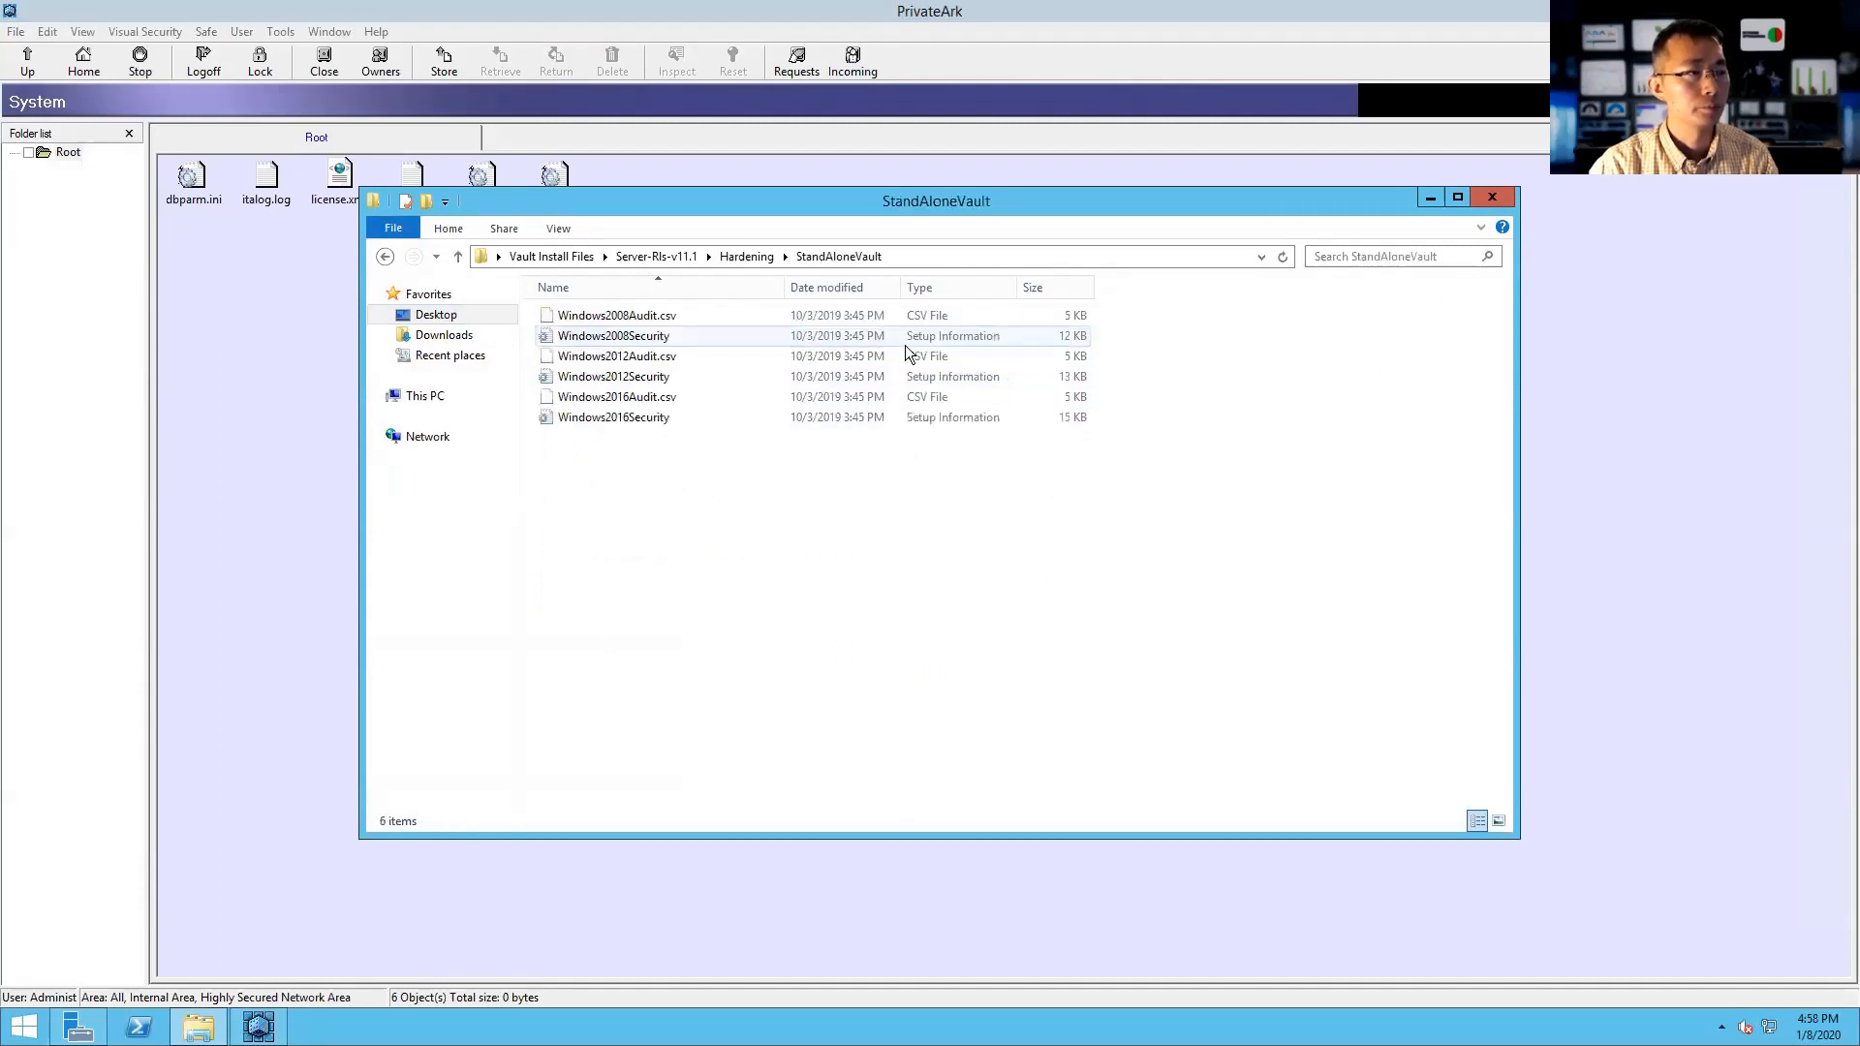